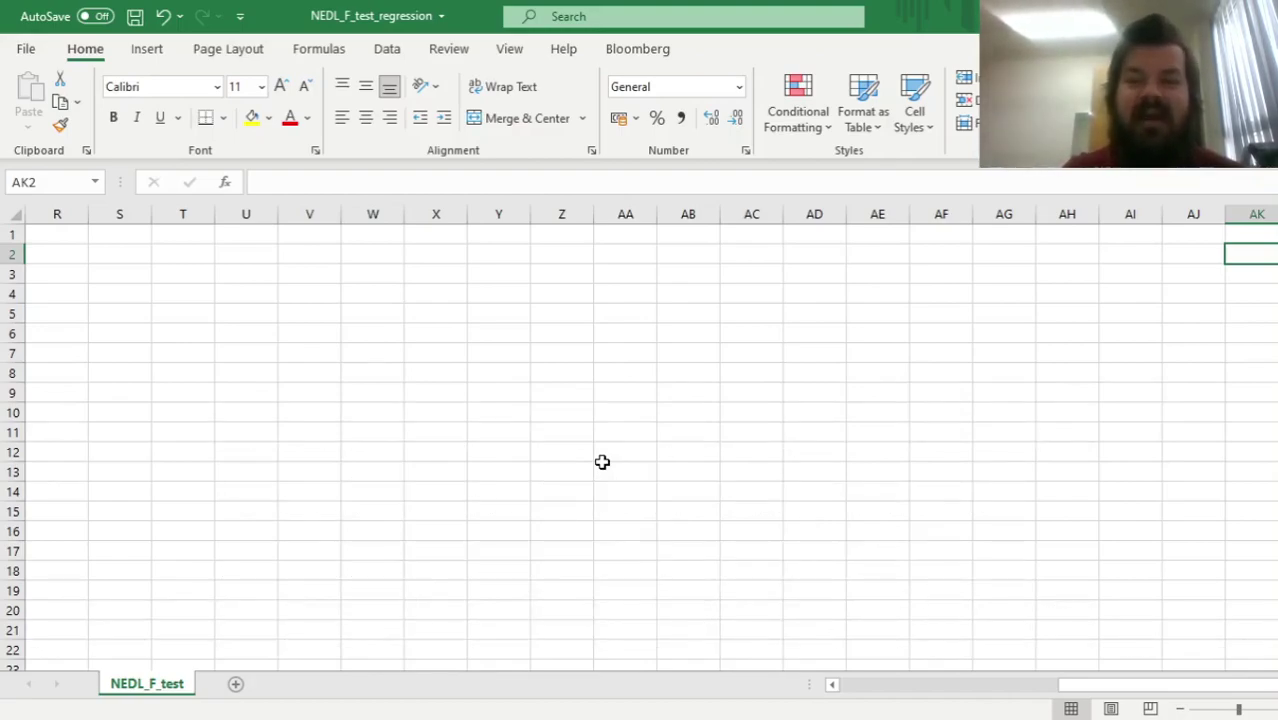
Go to the start of the dataset and review the full country list and the GDP per capita growth column.
key("ctrl+Left")
key("ctrl+Left")
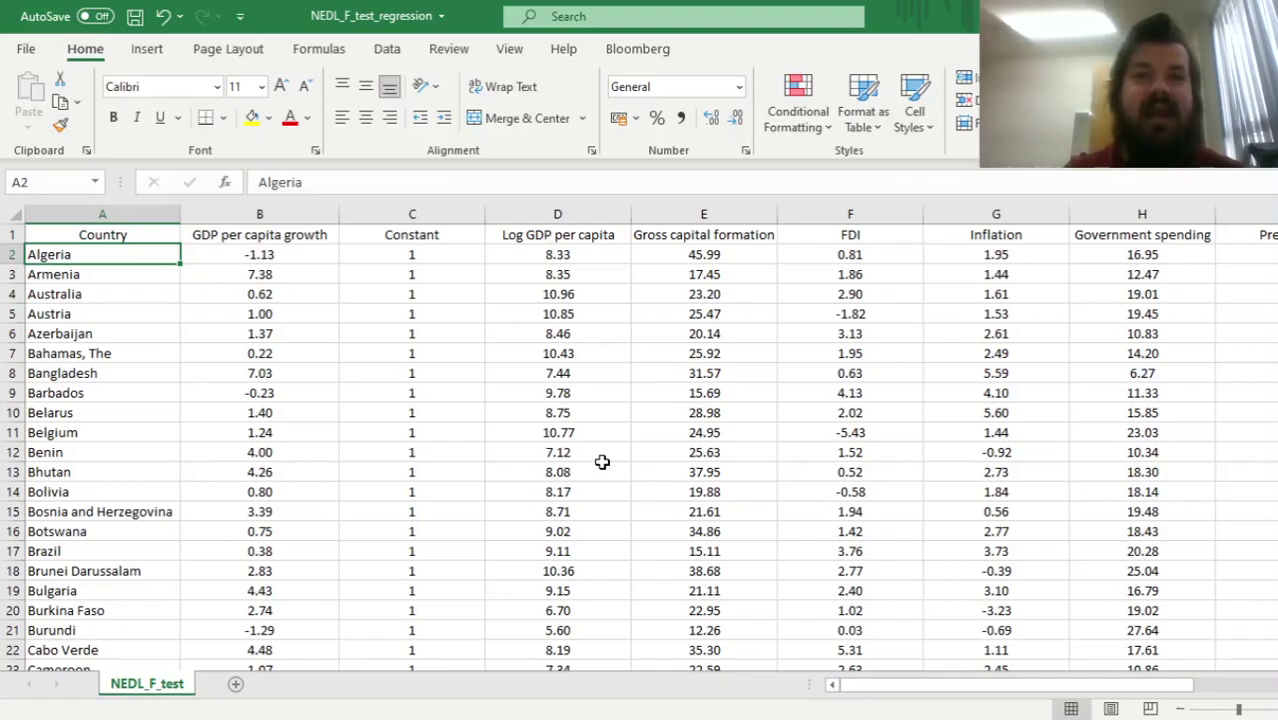
key("ctrl+shift+Down")
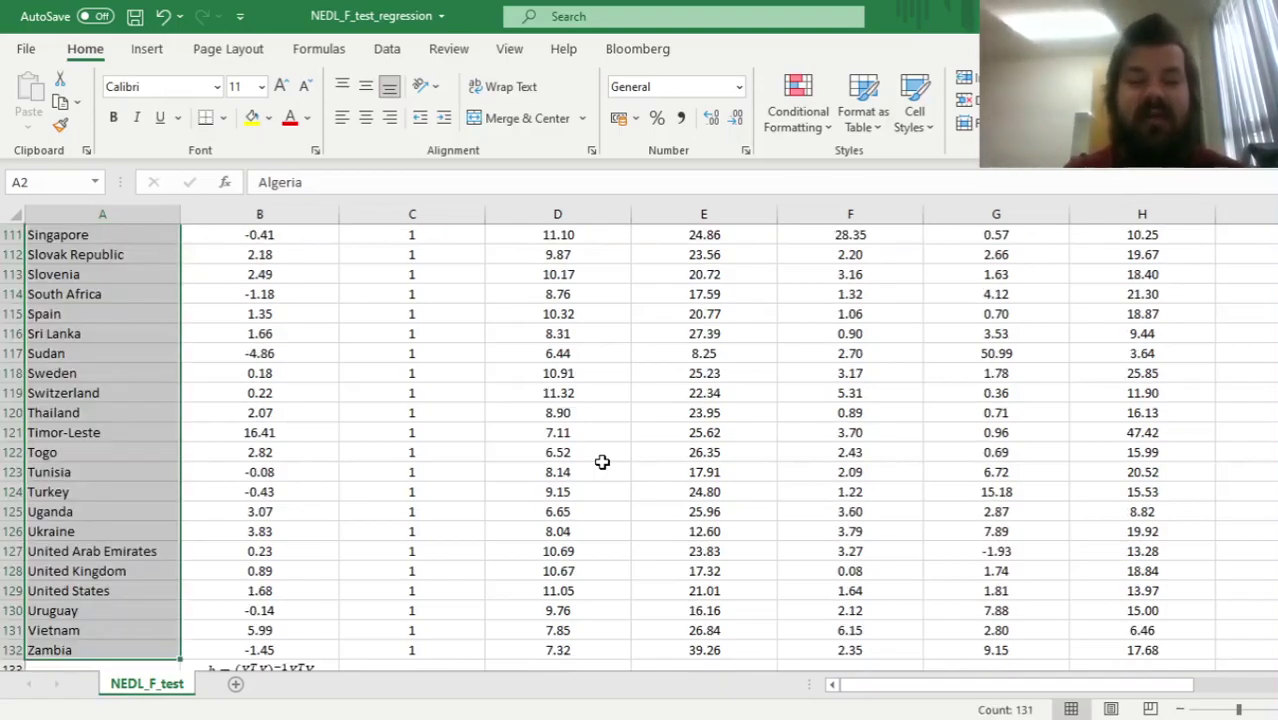
key("Left")
key("Right")
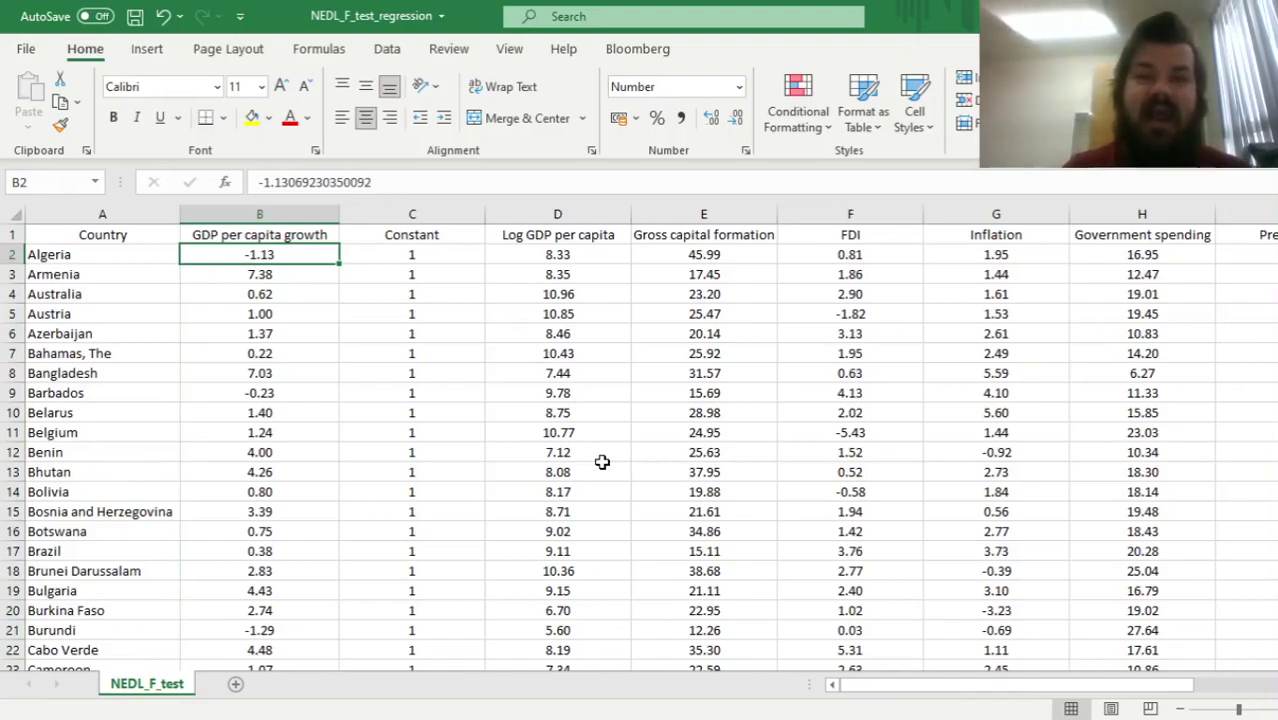
Examine the regressor columns from Log GDP per capita through Government spending.
left_click(575, 257)
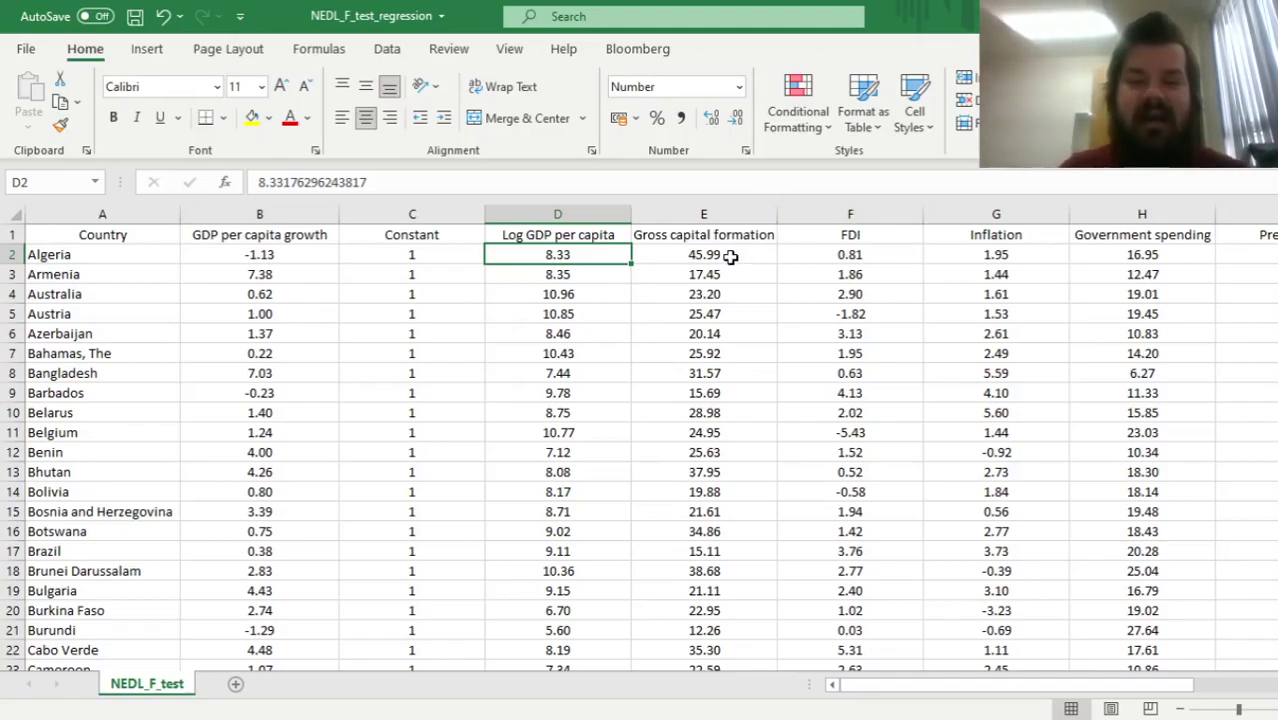
left_click(695, 236)
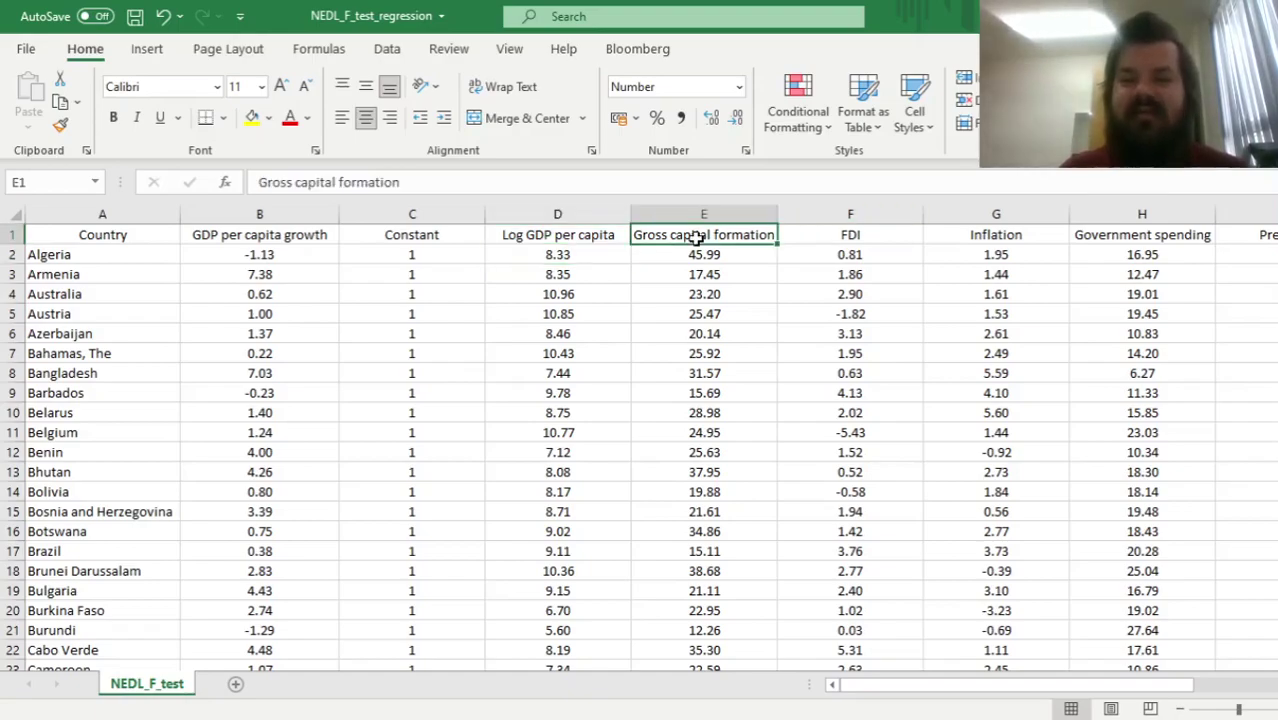
left_click(837, 234)
left_click(993, 232)
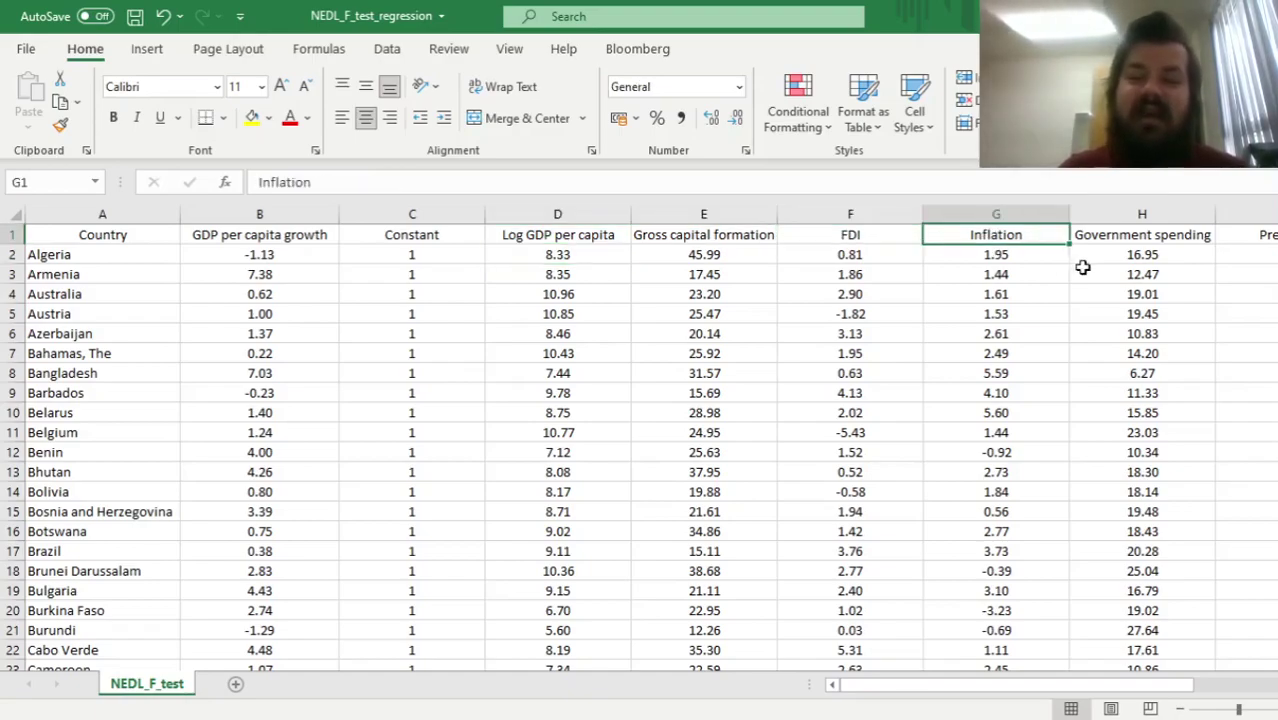
left_click(1098, 215)
left_click(1108, 234)
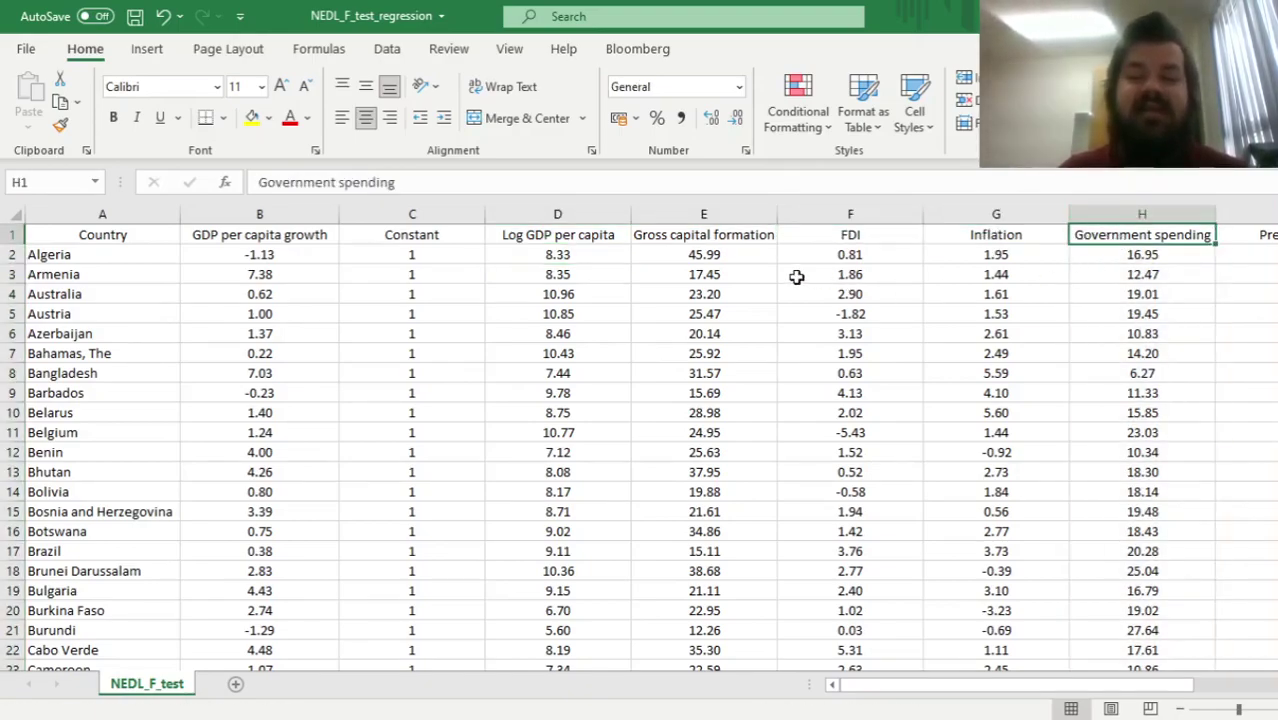
left_click_drag(712, 255, 1140, 256)
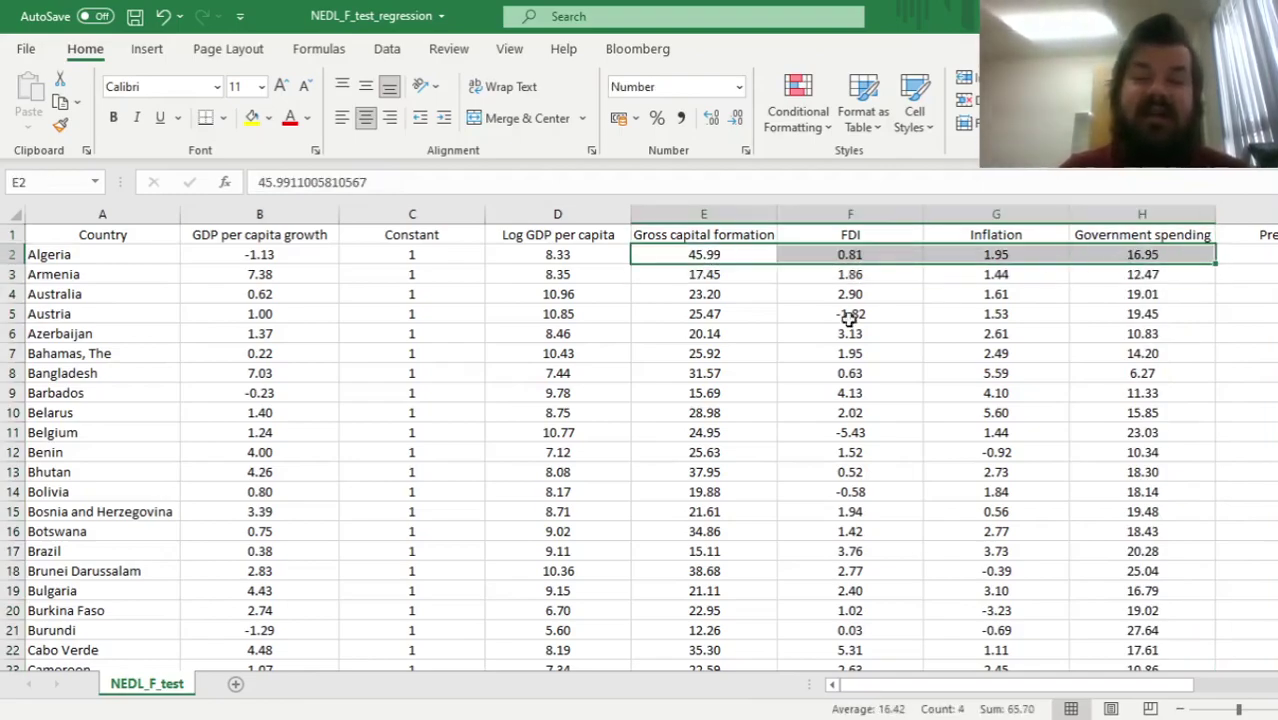
Check the extent of the country sample and view the empty regression output template below the data.
left_click(114, 258)
key("ctrl+shift+Down")
key("ctrl+Home")
left_click(114, 258)
left_click(294, 294)
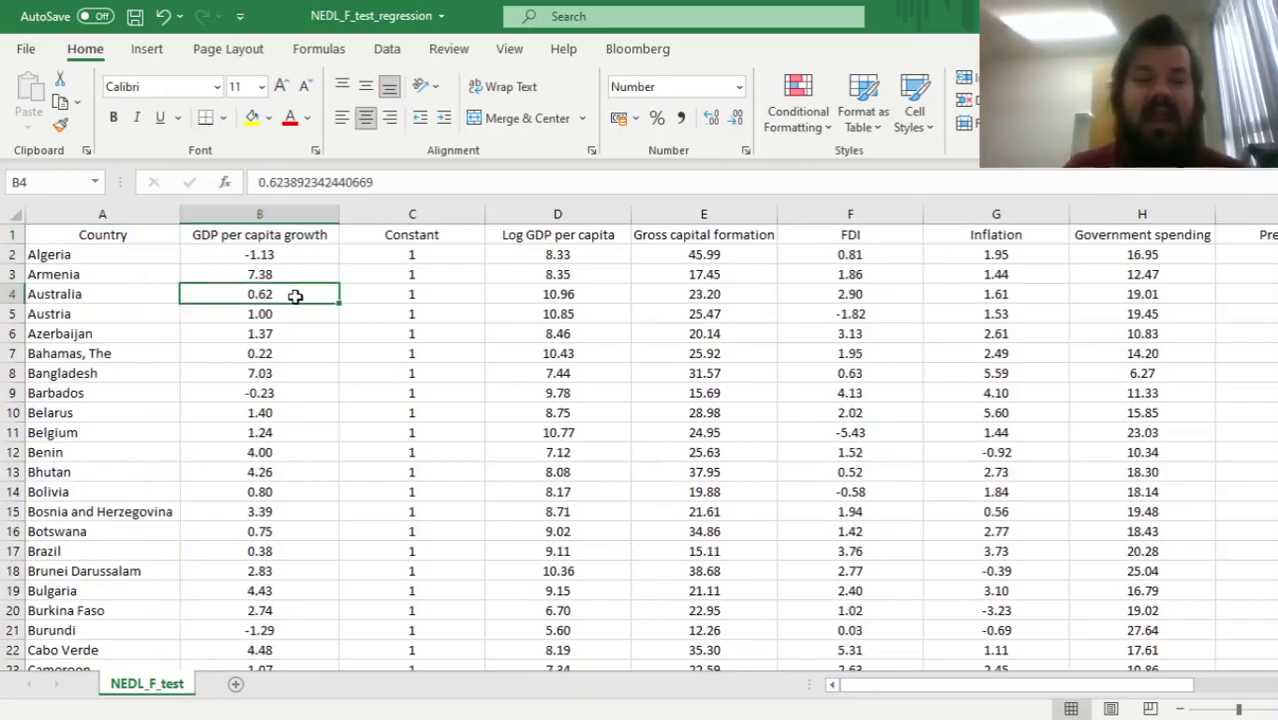
key("ctrl+Down")
scroll(295, 296, "down", 6)
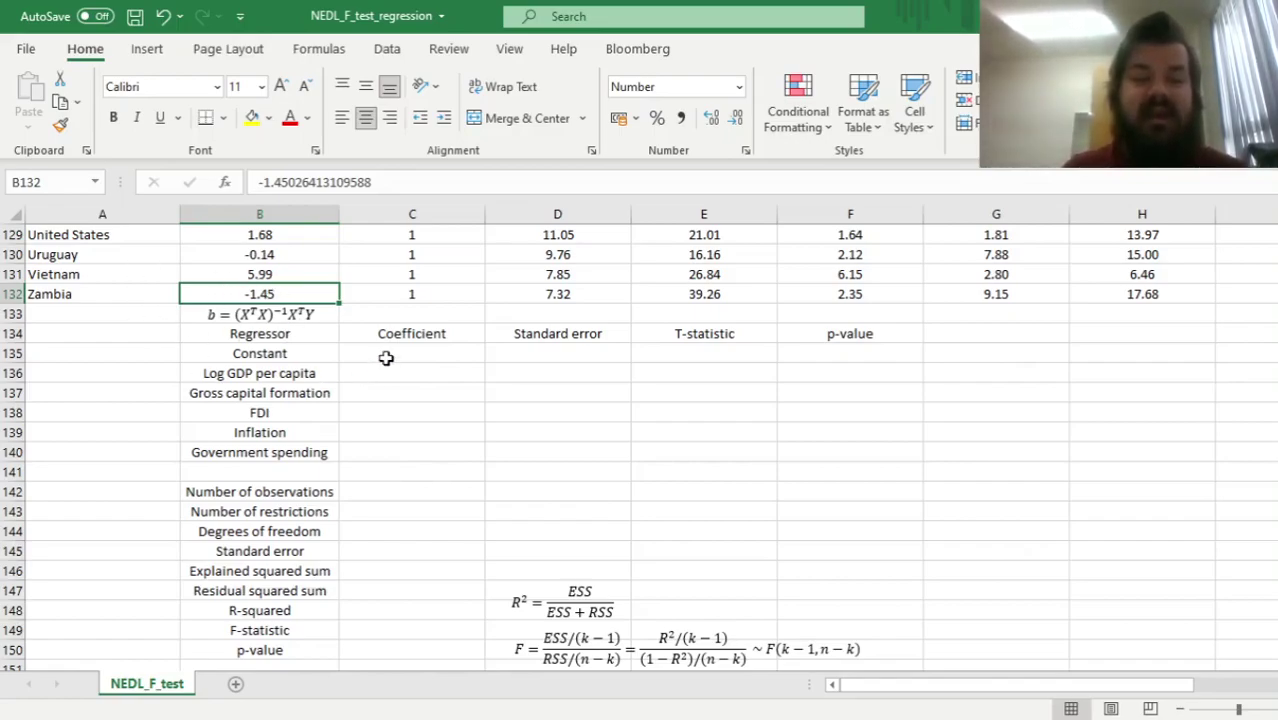
Examine the blank coefficient cells, the column of ones for the constant, and the explanatory variables in columns C to H.
left_click_drag(408, 352, 402, 450)
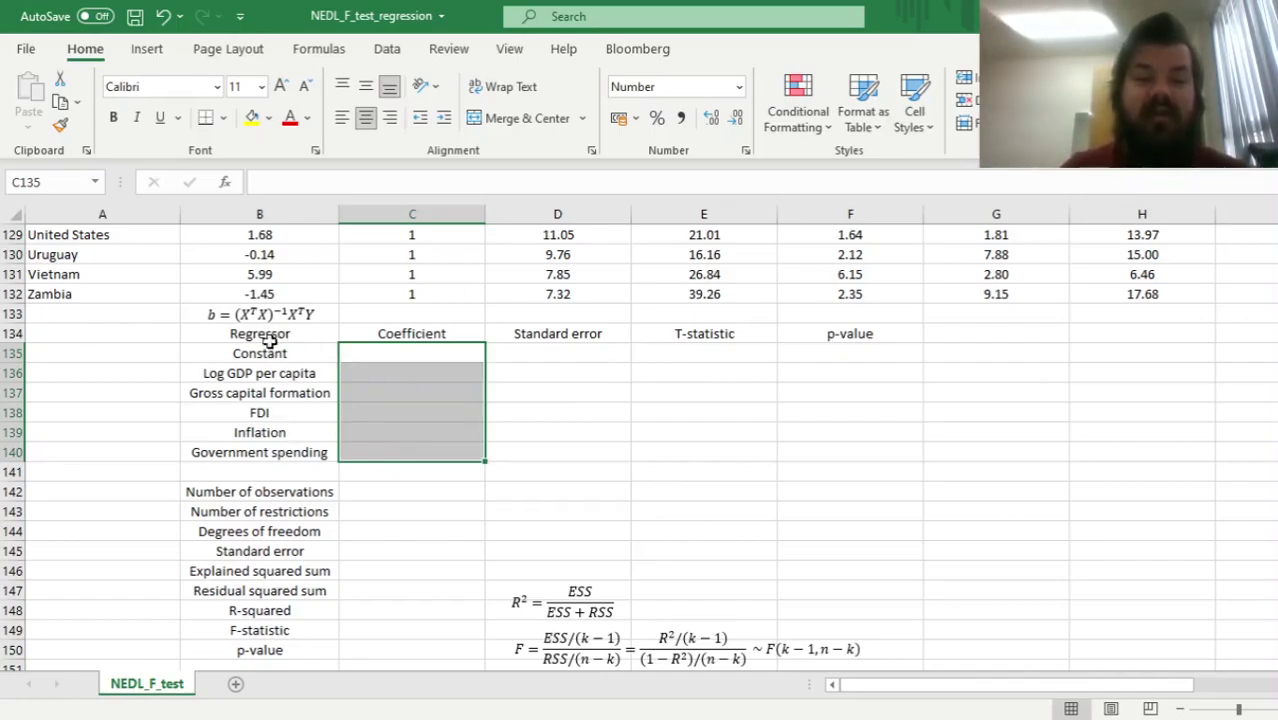
left_click(430, 299)
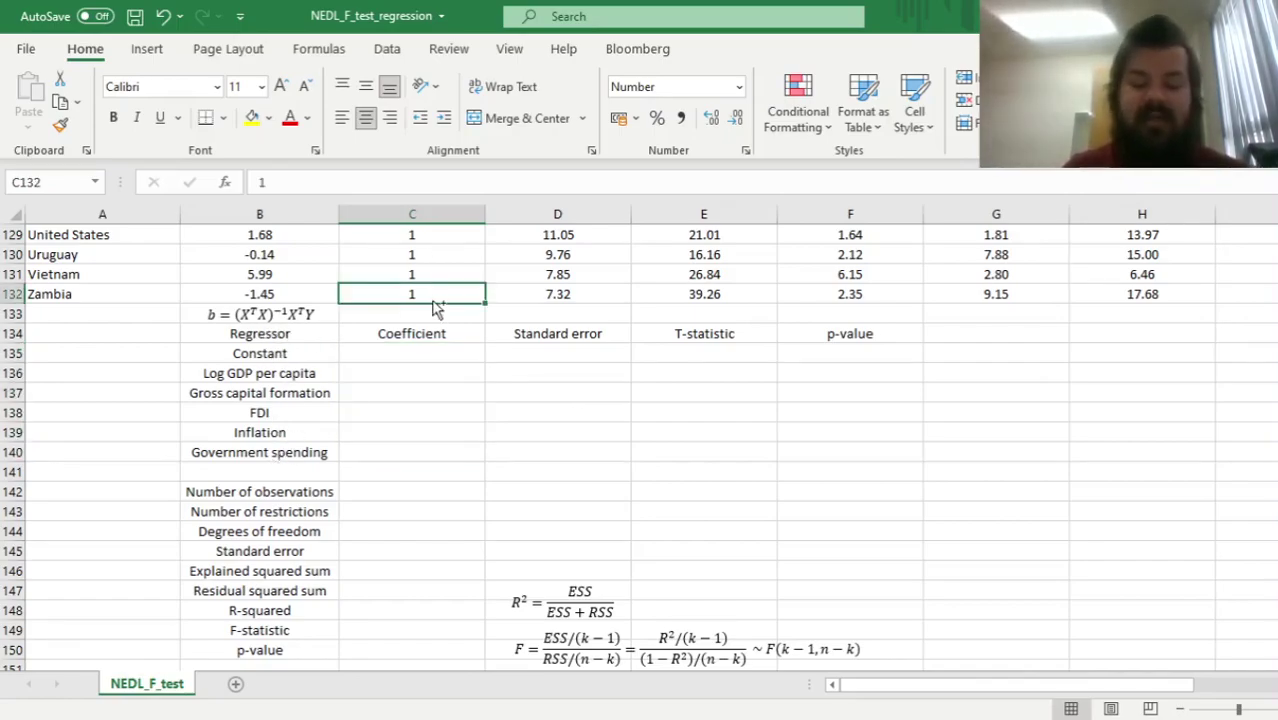
key("ctrl+Up")
key("Down")
key("ctrl+shift+Down")
key("ctrl+Up")
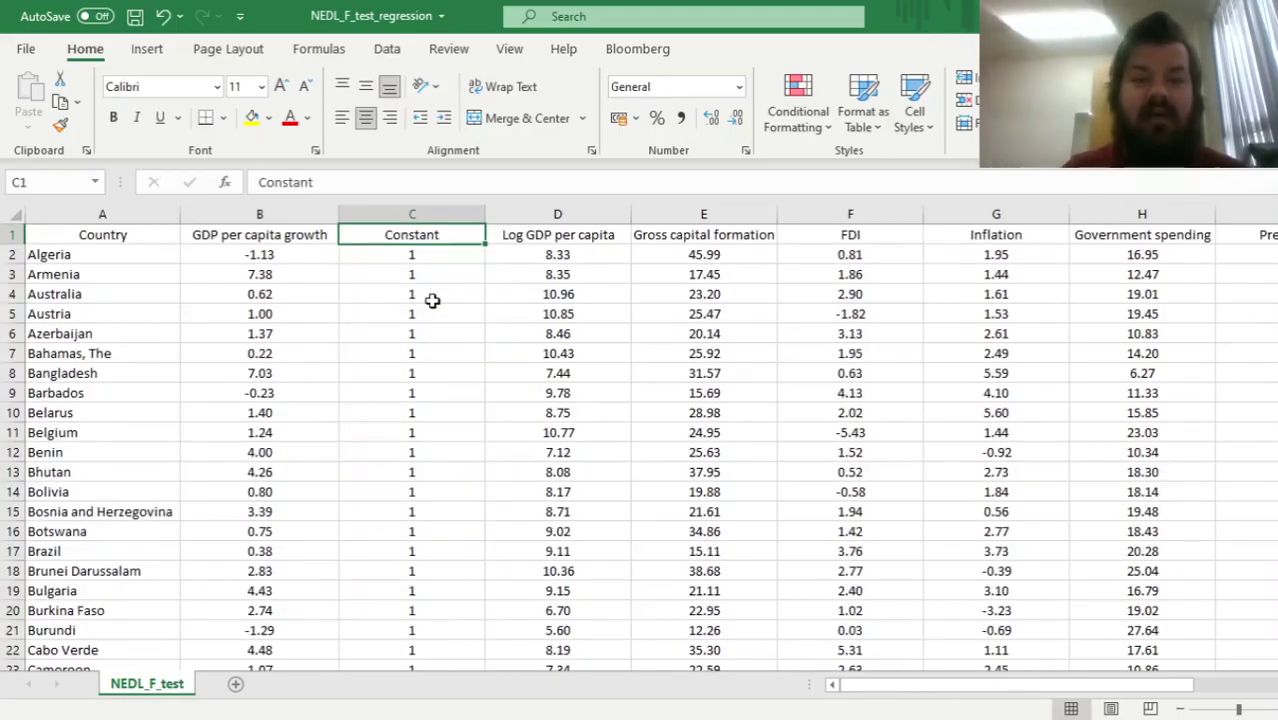
key("ctrl+Down")
scroll(431, 300, "down", 5)
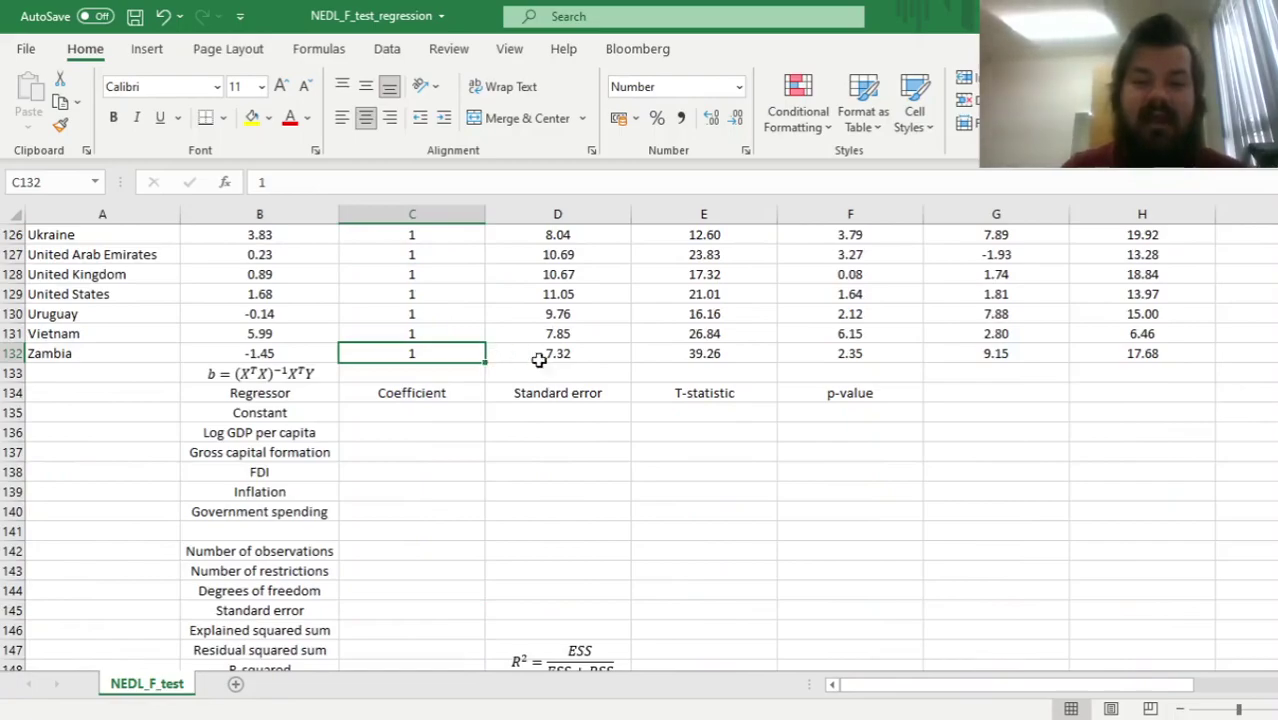
left_click_drag(608, 354, 1152, 348)
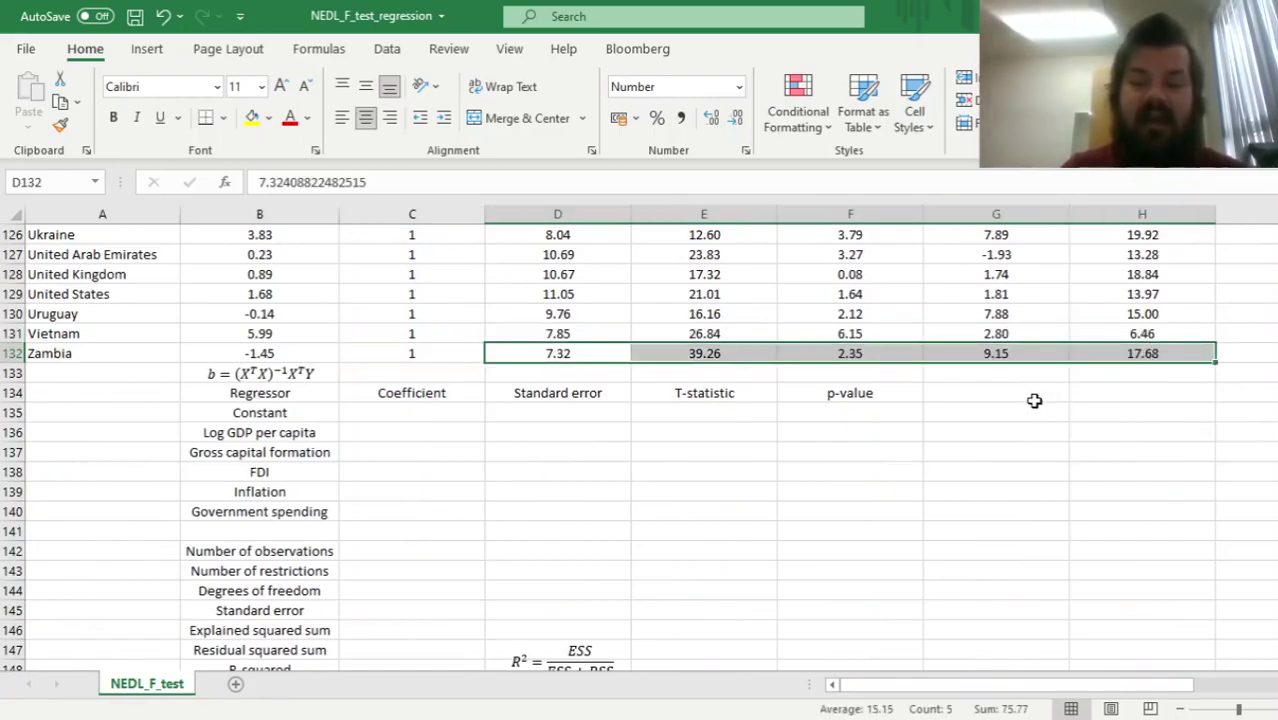
left_click_drag(414, 357, 1163, 357)
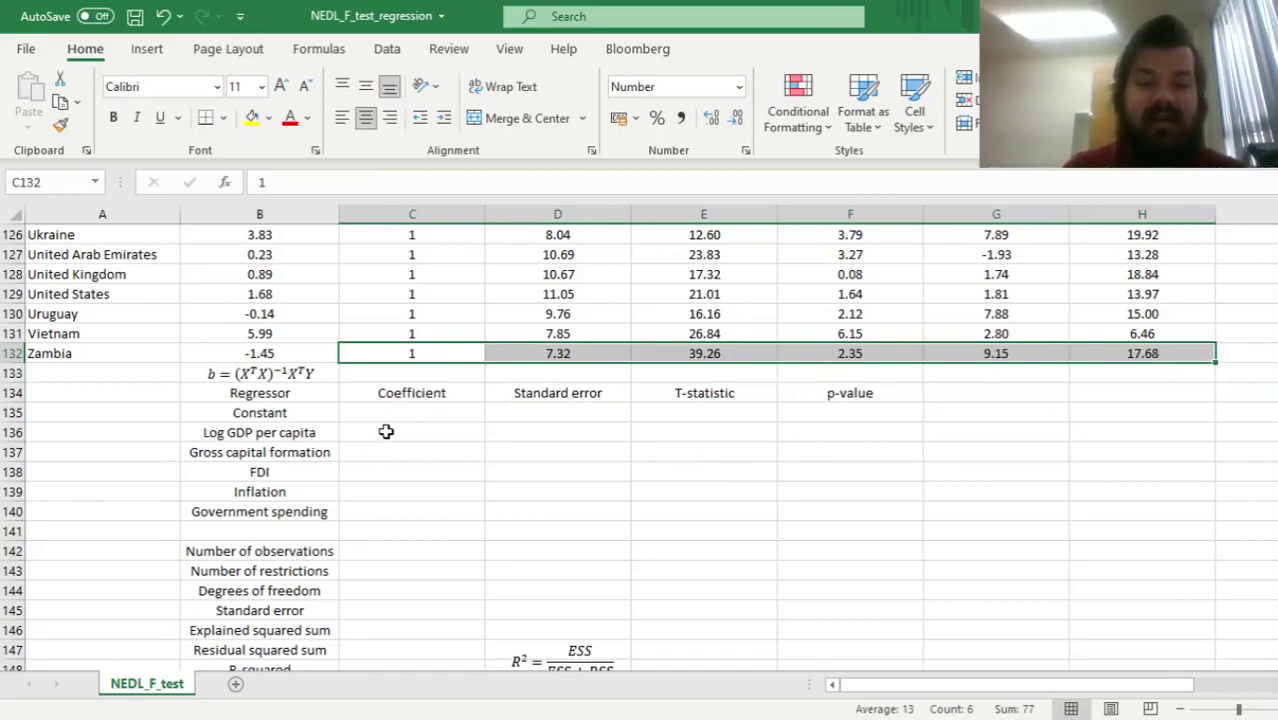
In C135:C140, begin the coefficient array formula with =MINVERSE(MMULT(TRANSPOSE(C2:H132), using all regressor data including the constant.
left_click_drag(402, 415, 420, 509)
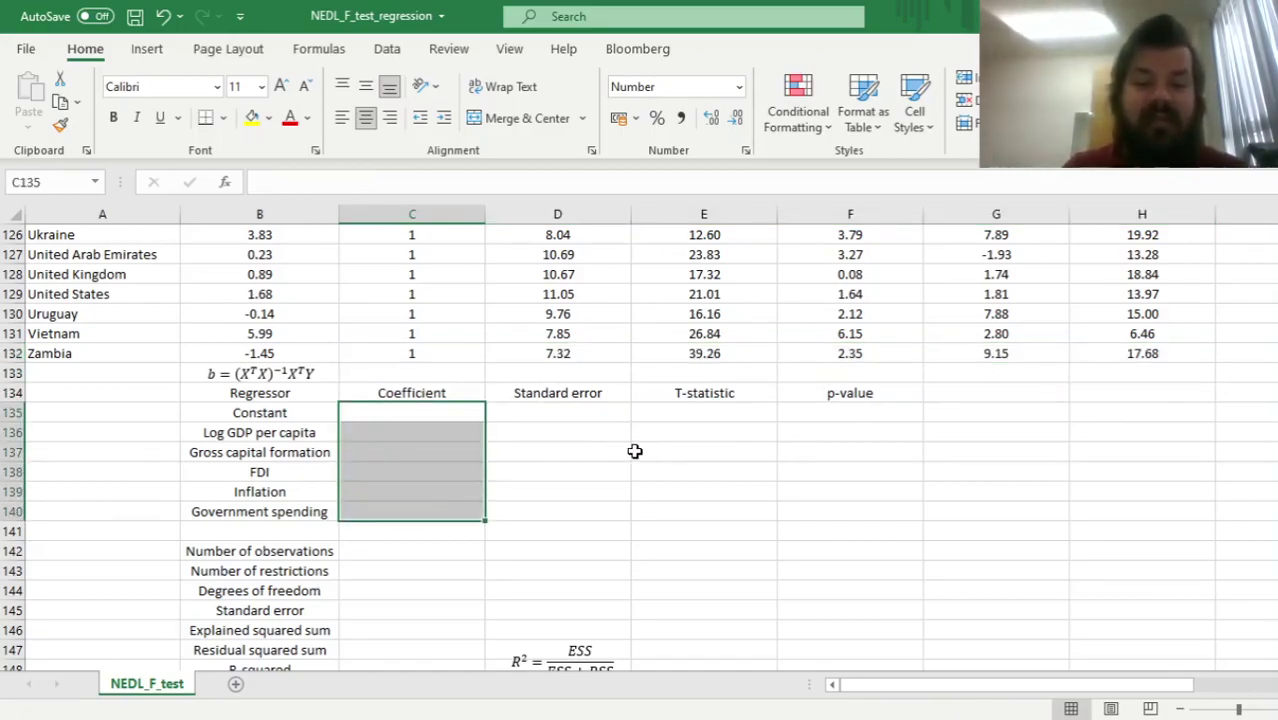
type("=")
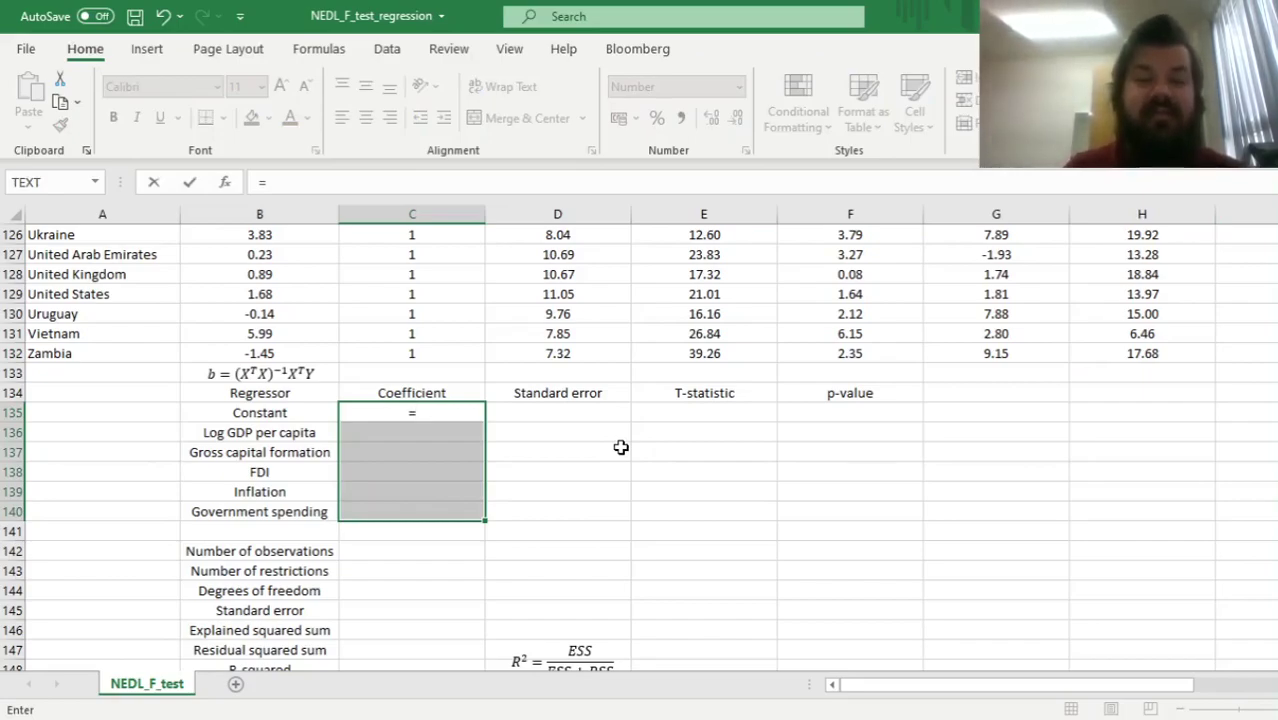
type("MINVERSE(")
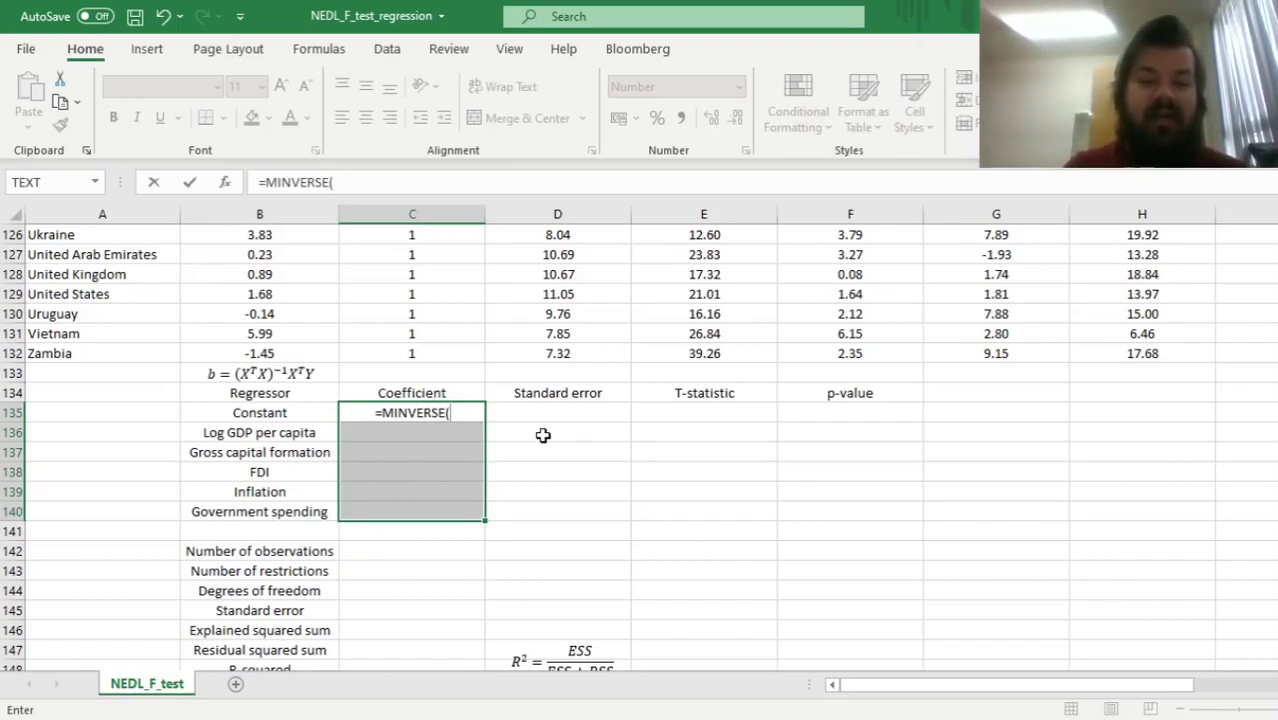
type("MMULT(T")
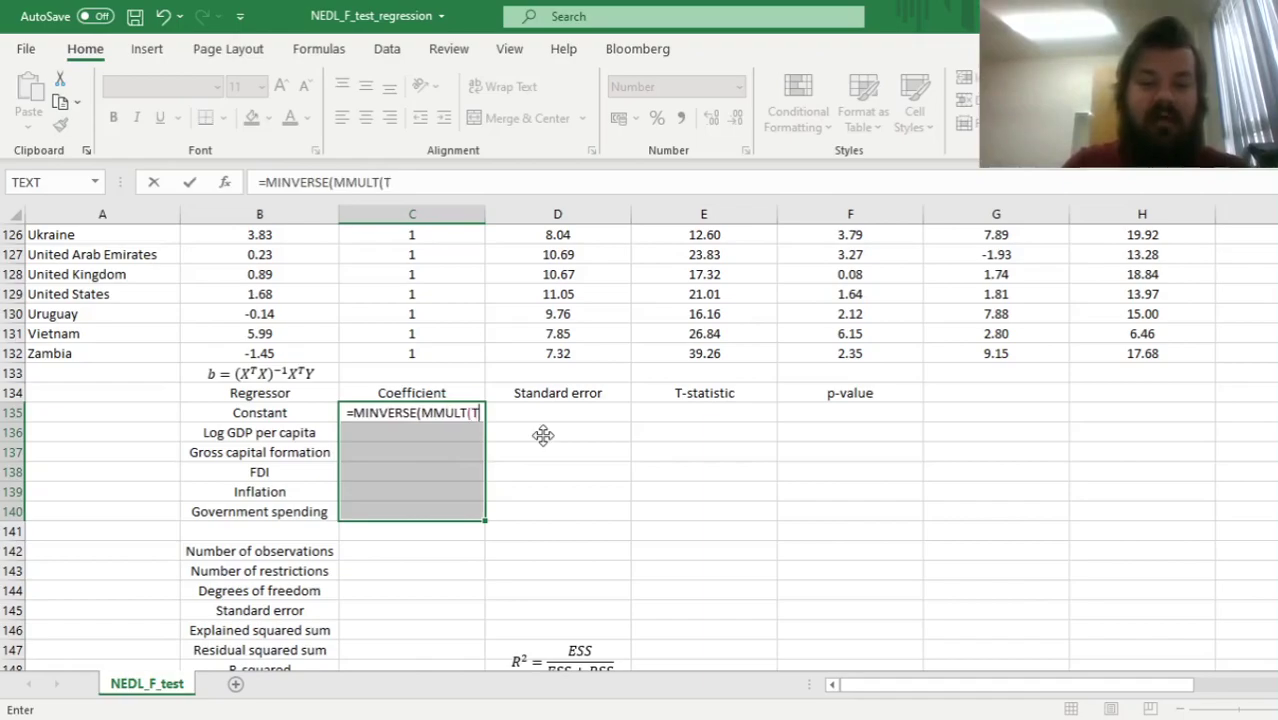
type("RANSPOSE(")
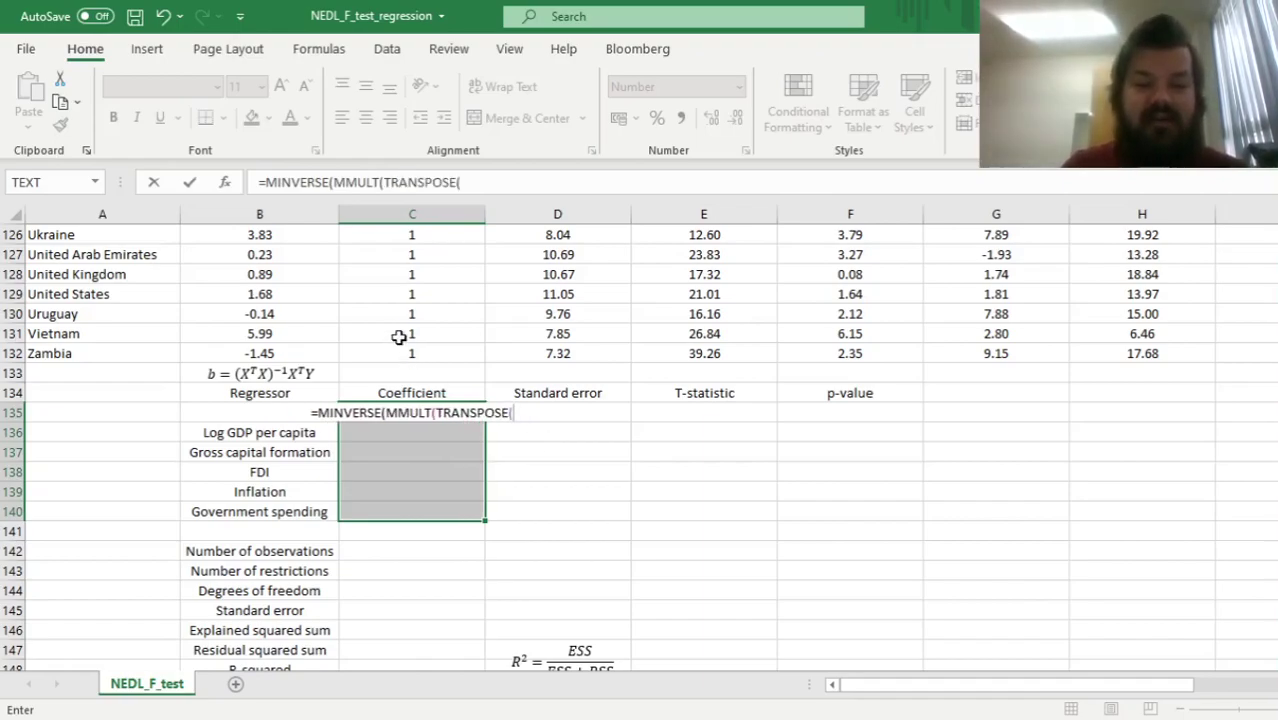
left_click(412, 340)
key("ctrl+Up")
key("Down")
key("shift+Right")
key("shift+Right")
key("shift+Right")
key("shift+Right")
key("shift+Right")
key("ctrl+shift+Down")
type("),")
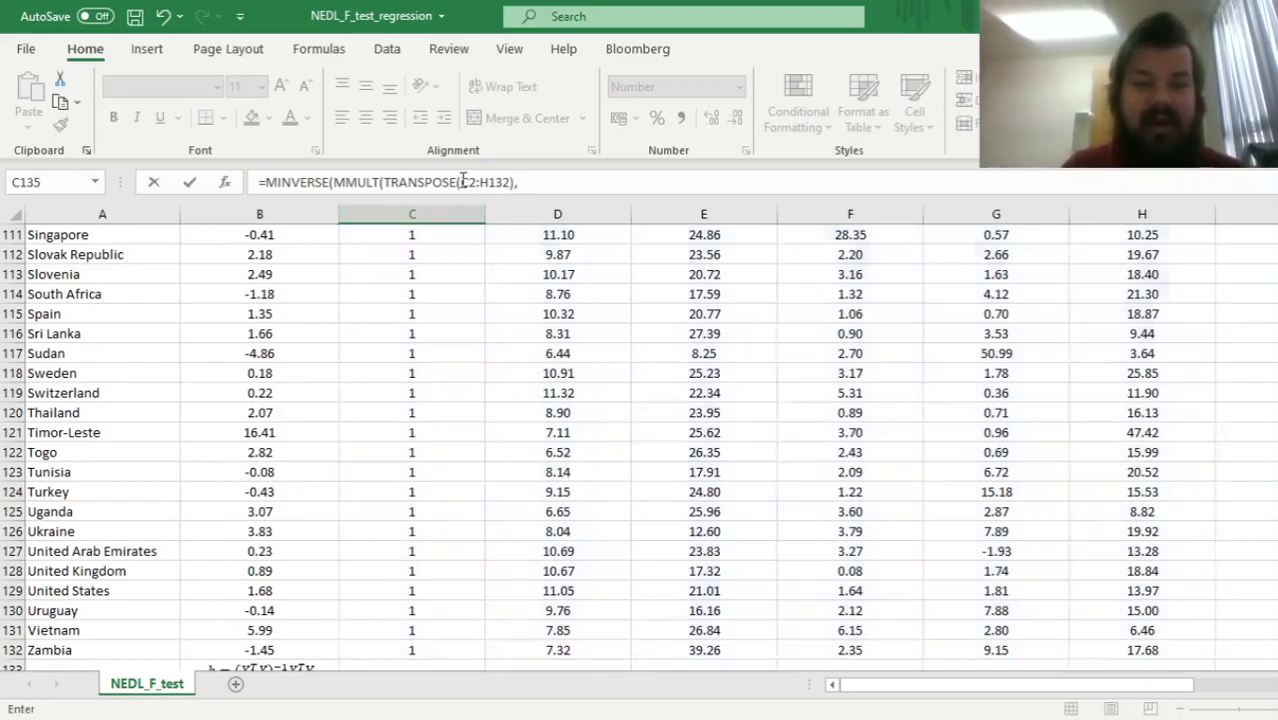
Reuse C2:H132 as the second matrix of the product and close the MINVERSE(MMULT(...)) expression.
double_click(463, 182)
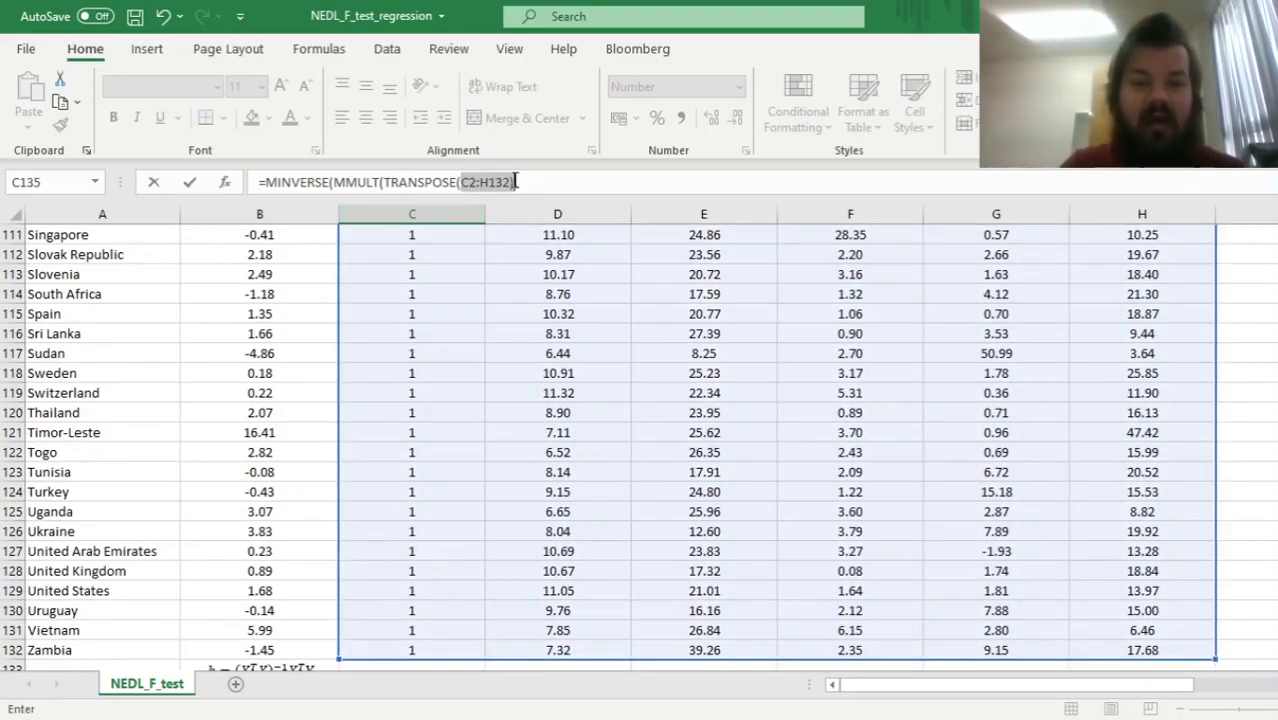
key("ctrl+c")
left_click(540, 183)
key("ctrl+v")
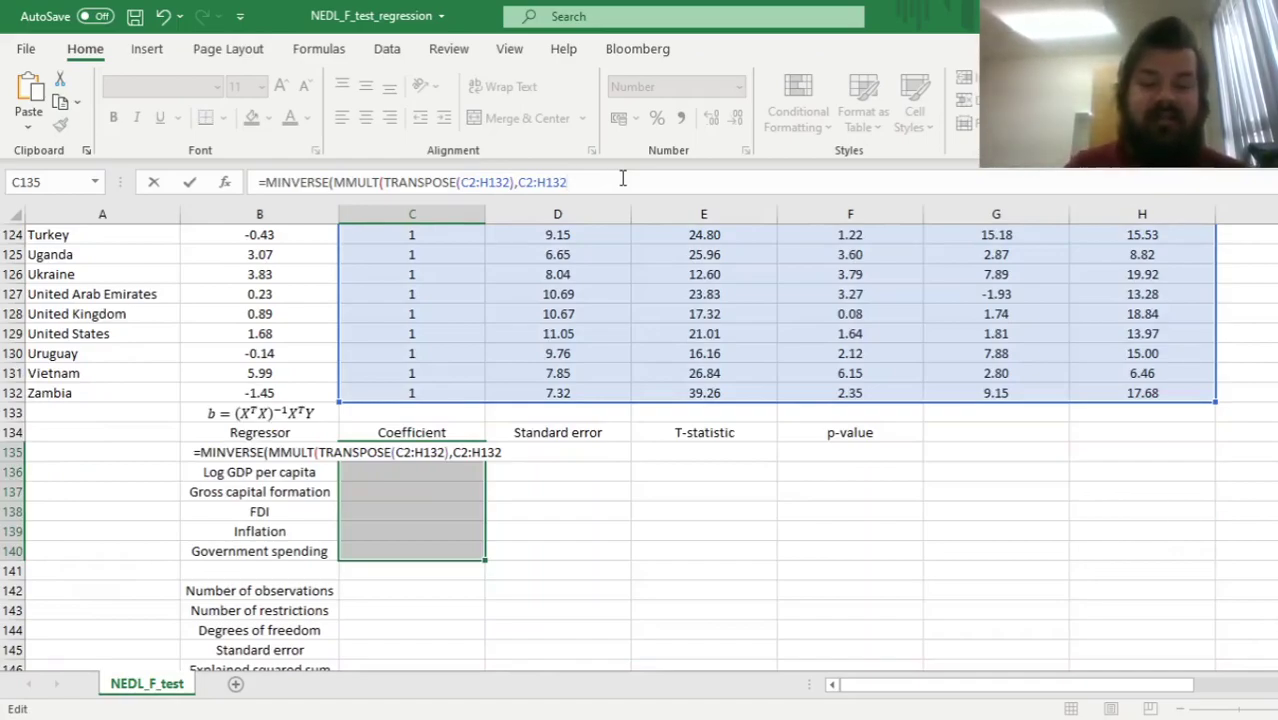
type(")")
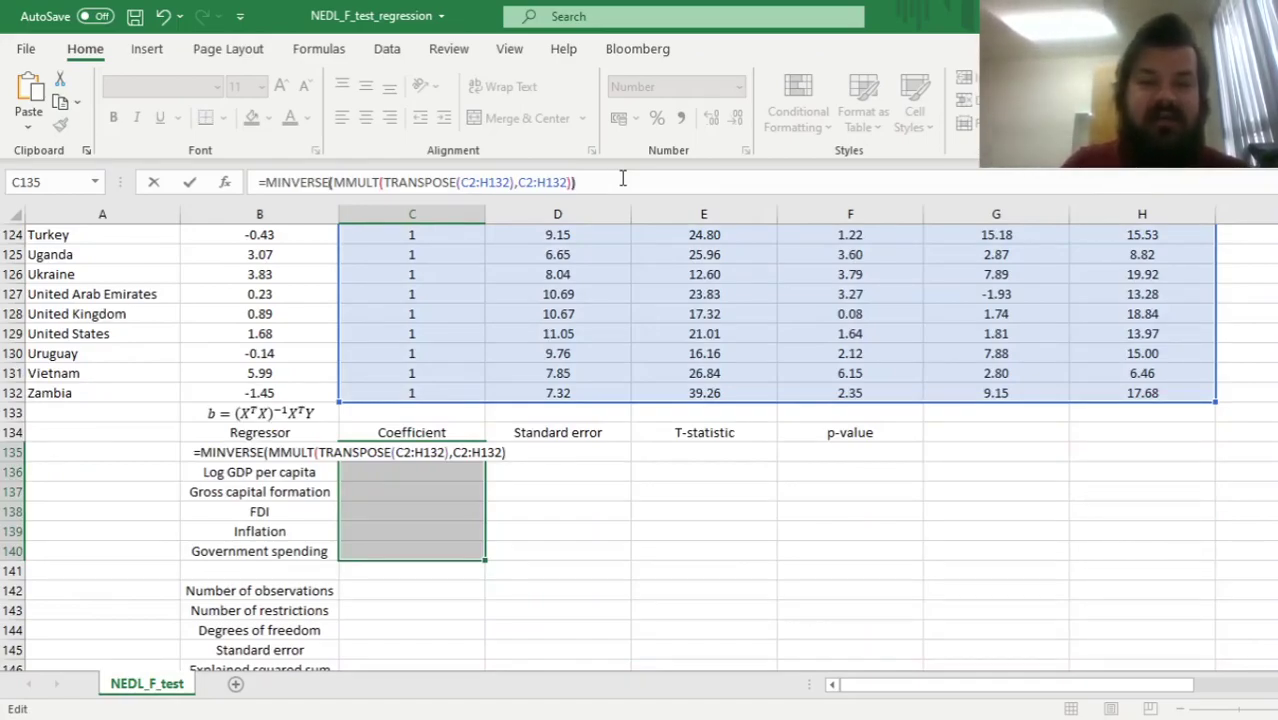
Wrap the inverse in an outer MMULT that multiplies it by TRANSPOSE(C2:H132).
left_click(266, 182)
type("MMULT(")
left_click(641, 182)
type(",")
left_click_drag(433, 182, 566, 182)
left_click(650, 182)
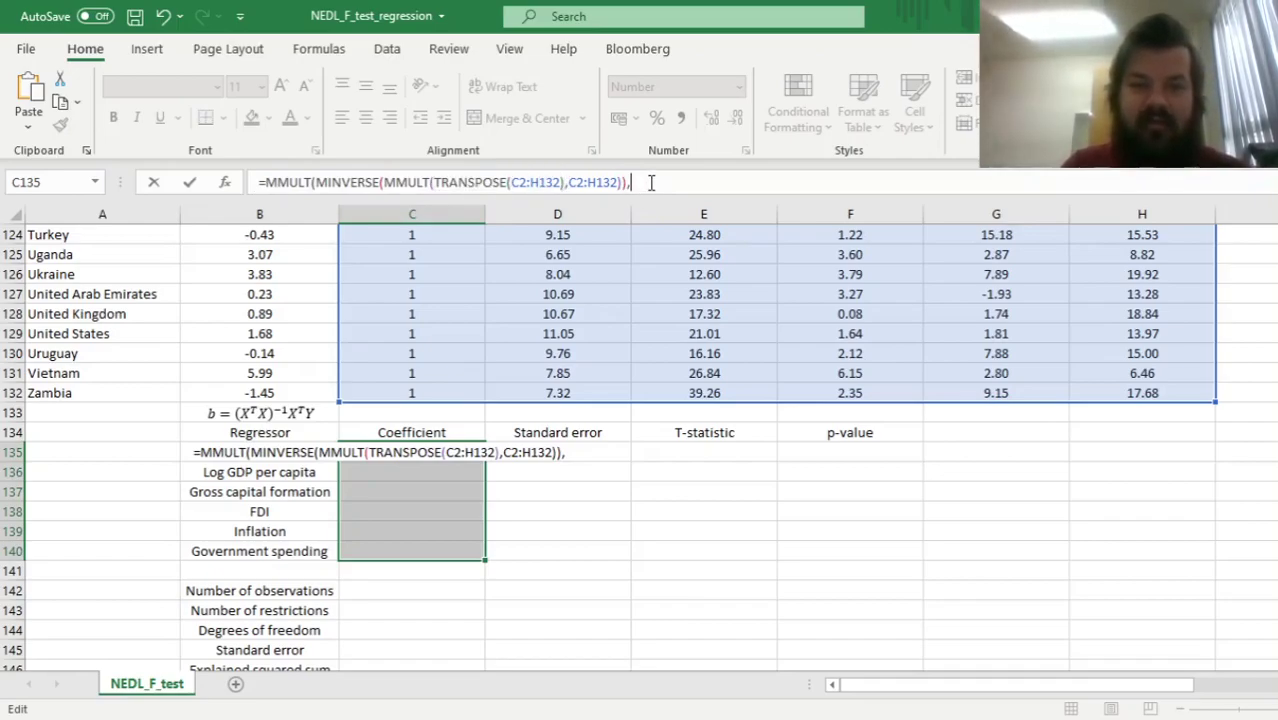
key("ctrl+v")
type(")")
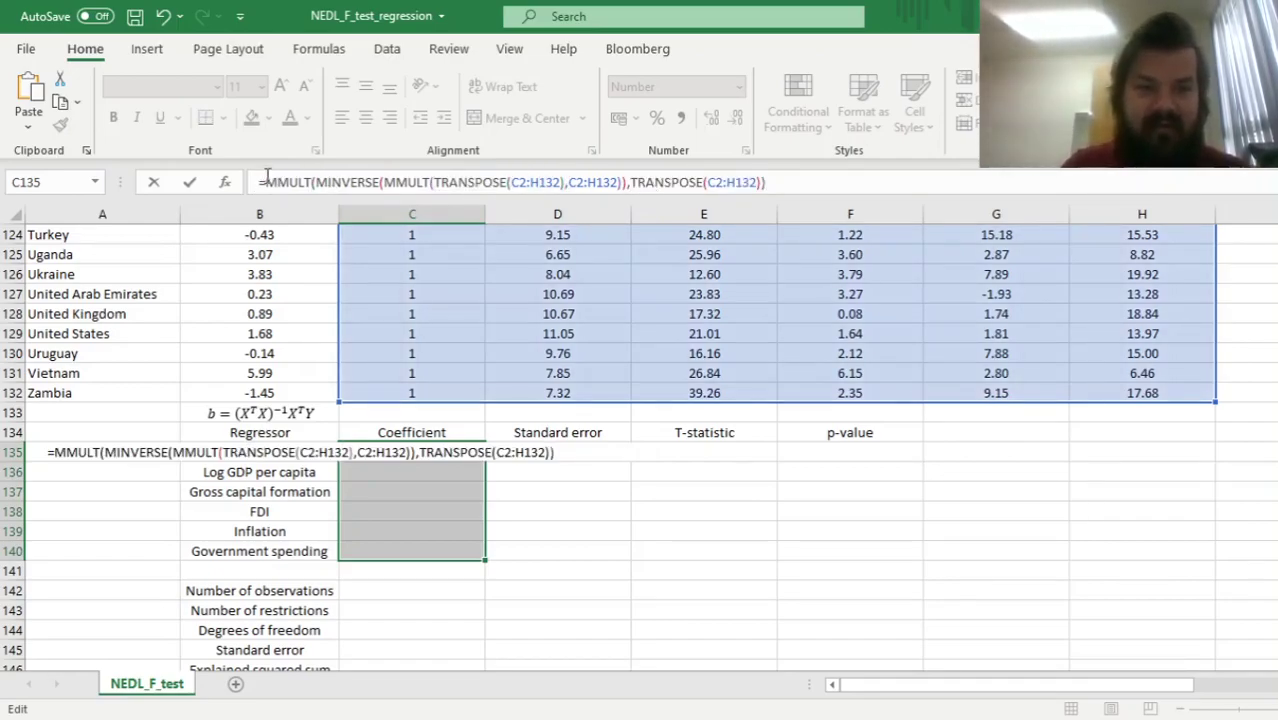
Wrap the expression in another MMULT with the GDP growth data B2:B132, enter it as an array formula, and review the coefficients.
left_click(265, 182)
type("MMULT(")
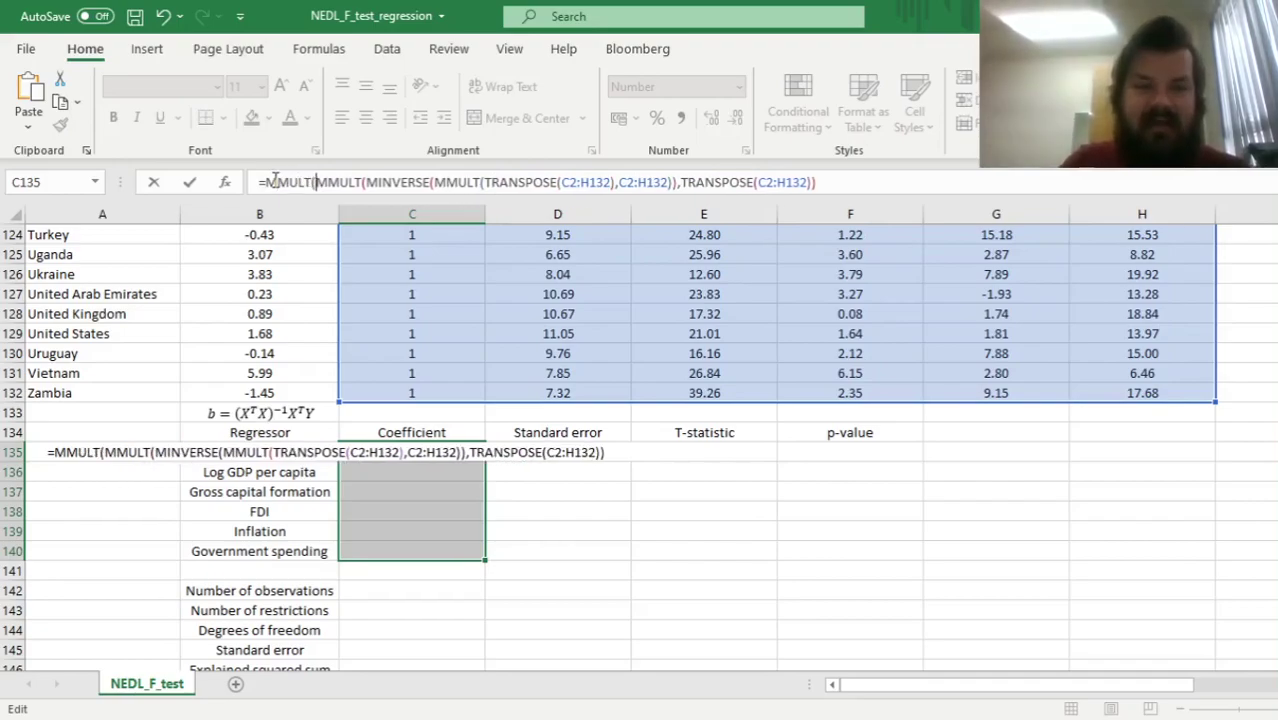
left_click(851, 181)
type(",")
left_click(294, 313)
key("ctrl+Up")
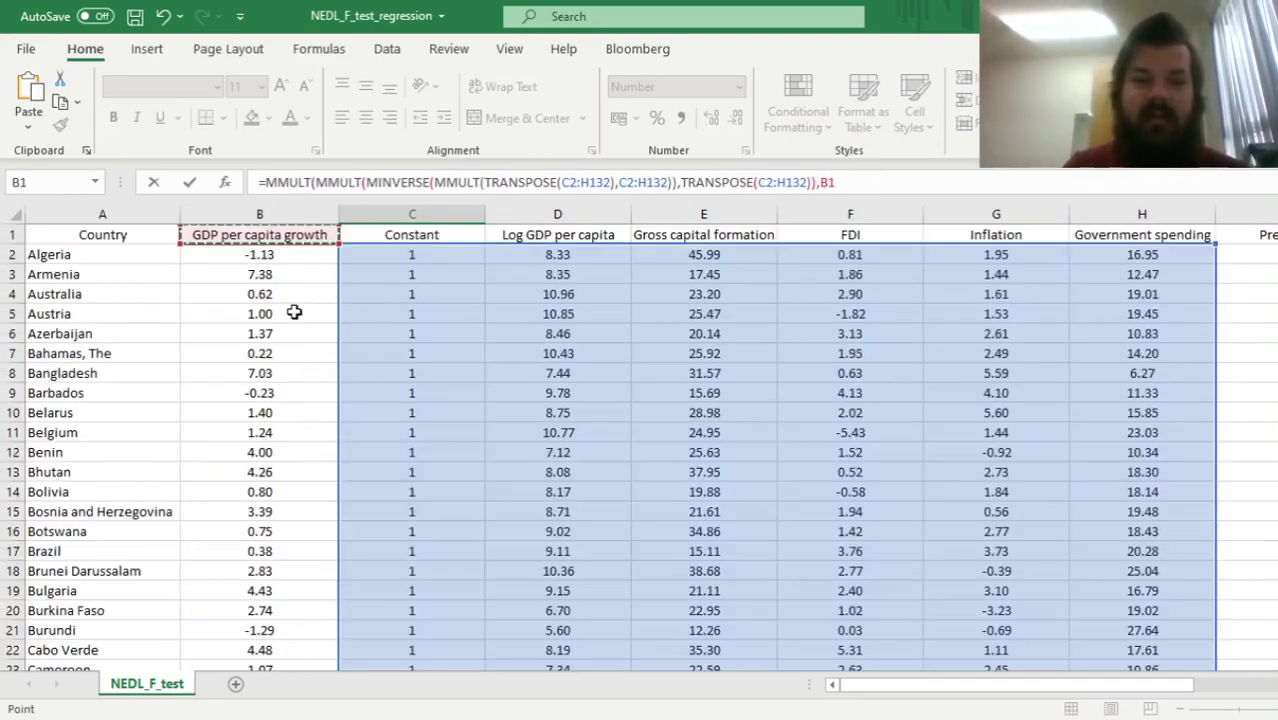
key("Down")
key("ctrl+shift+Down")
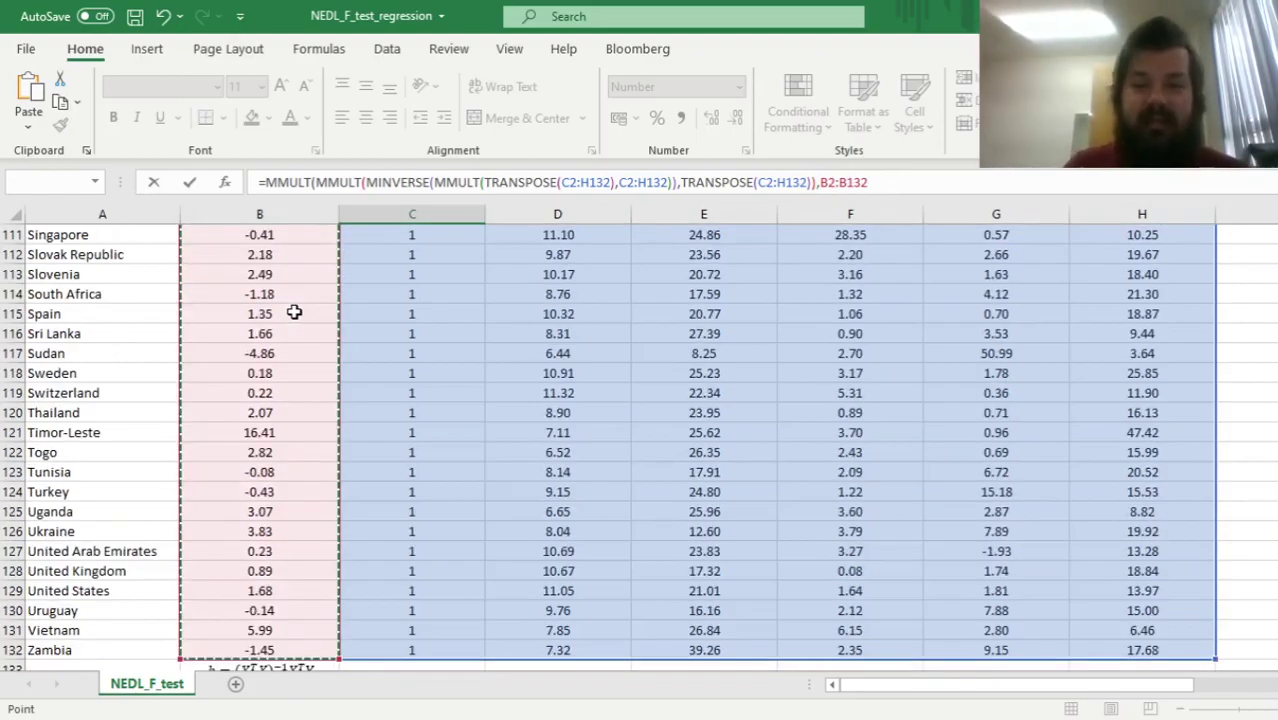
type(")")
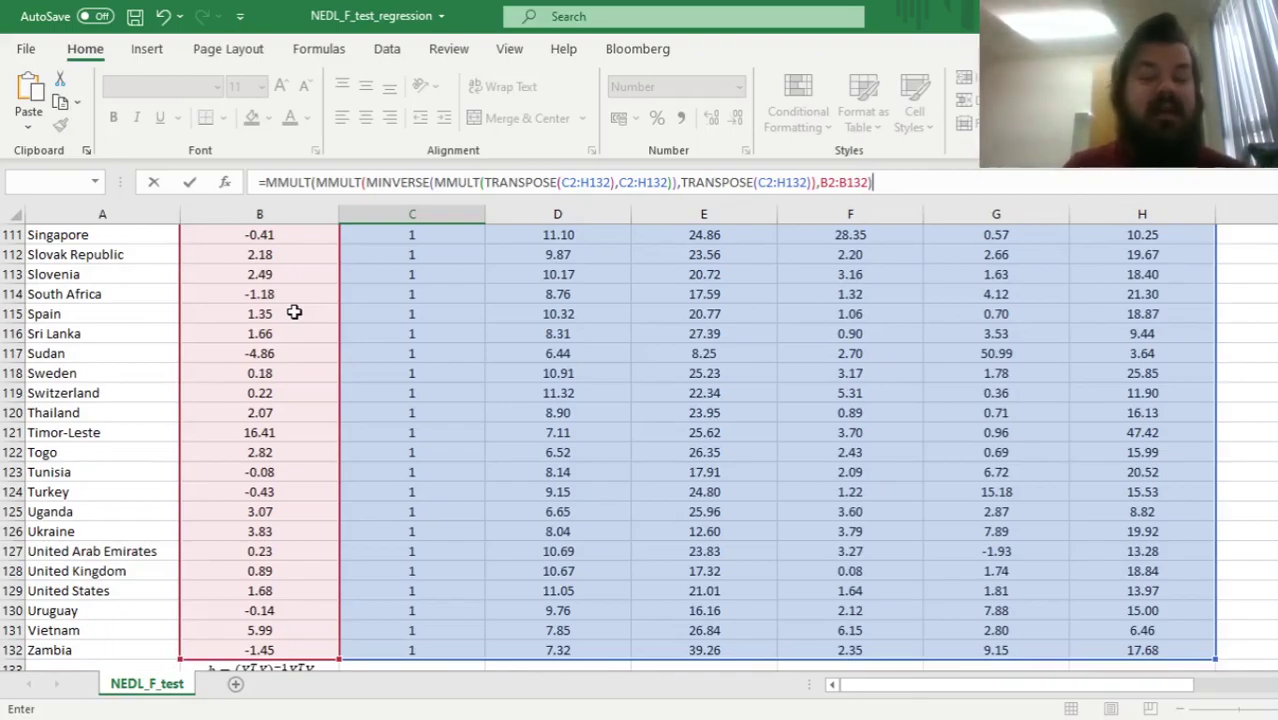
key("ctrl+shift+Return")
scroll(277, 334, "down", 5)
left_click_drag(420, 412, 425, 452)
left_click_drag(432, 515, 422, 514)
scroll(596, 374, "down", 3)
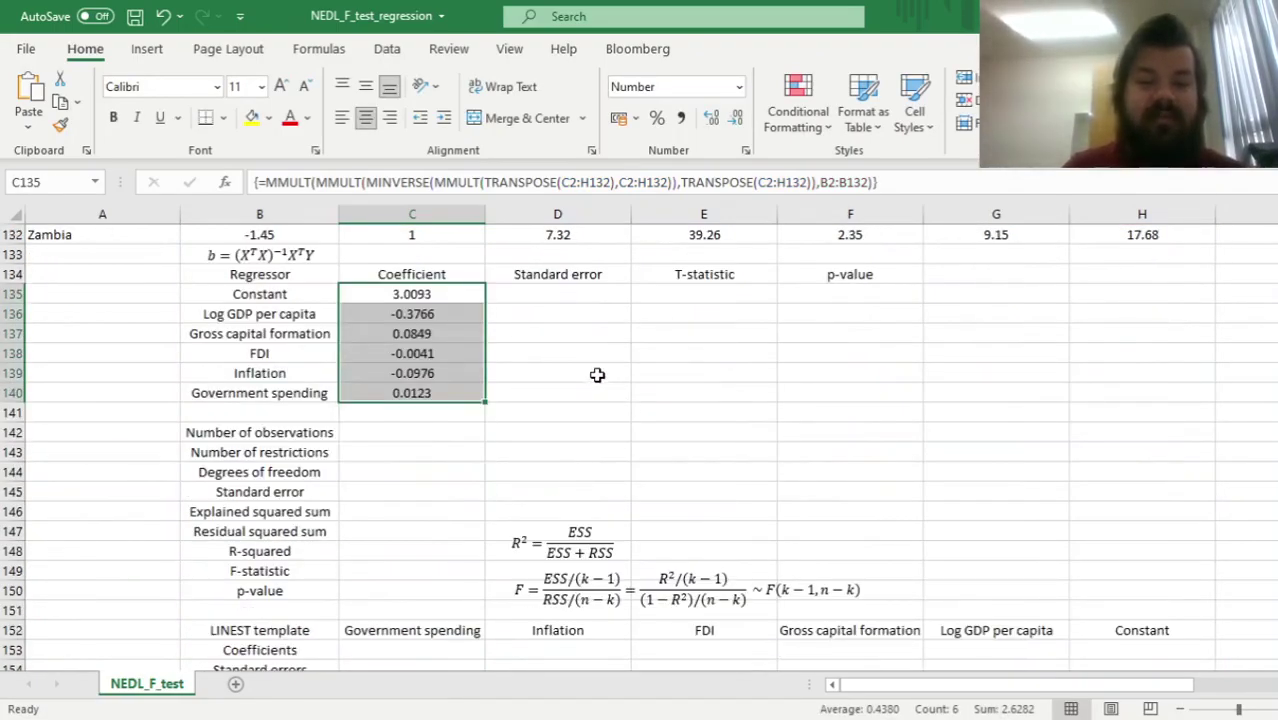
In C153:H157, begin a LINEST formula with the GDP per capita growth data B2:B132 as the dependent variable.
scroll(593, 371, "down", 2)
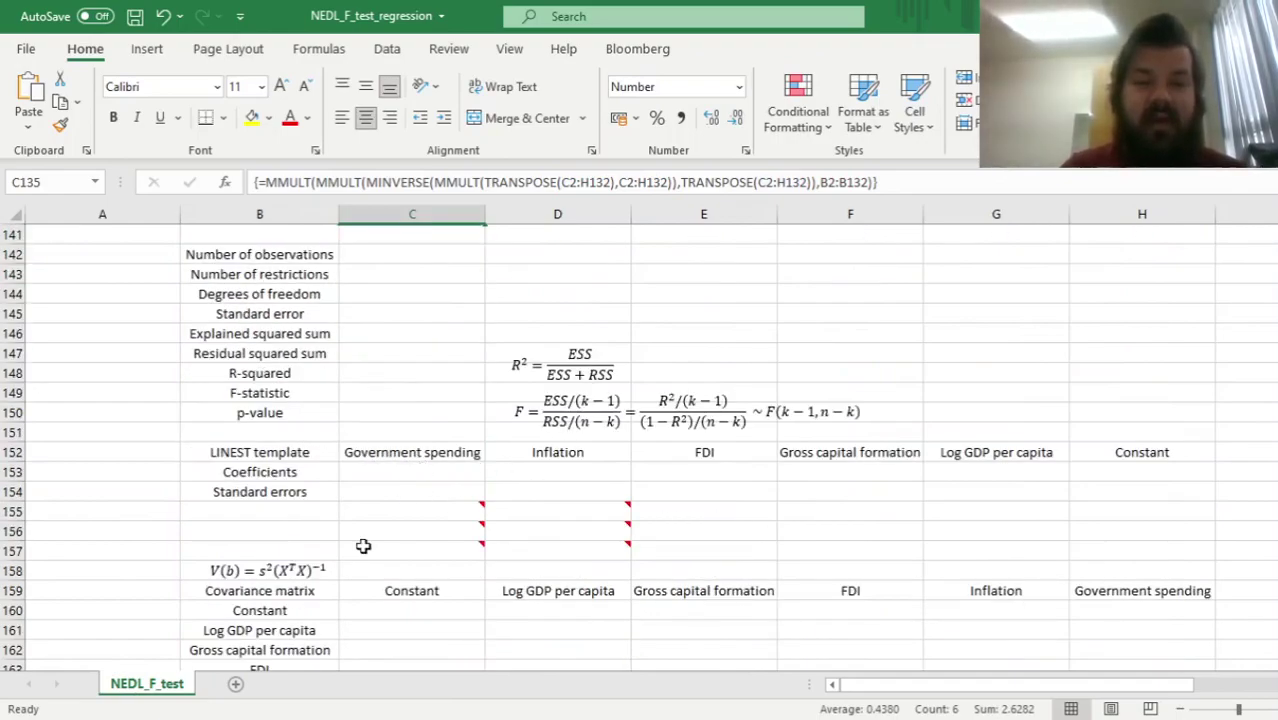
scroll(410, 372, "up", 4)
scroll(428, 300, "down", 4)
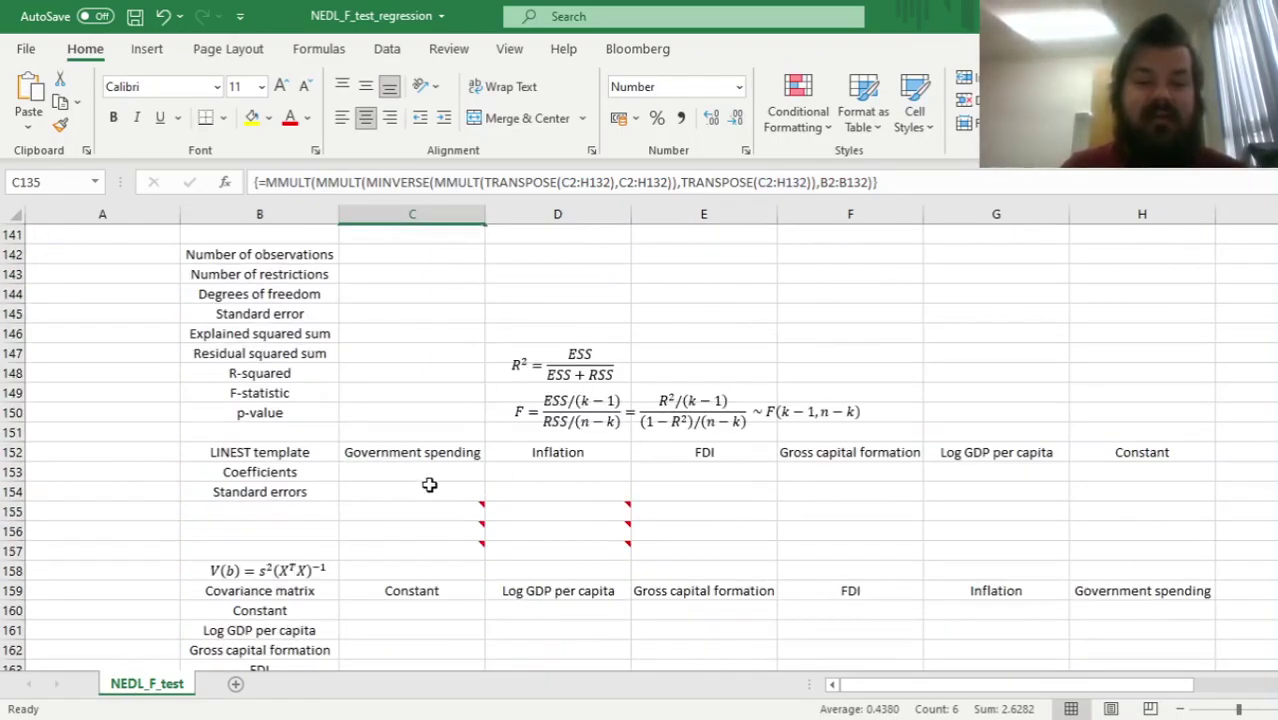
left_click_drag(414, 468, 1081, 544)
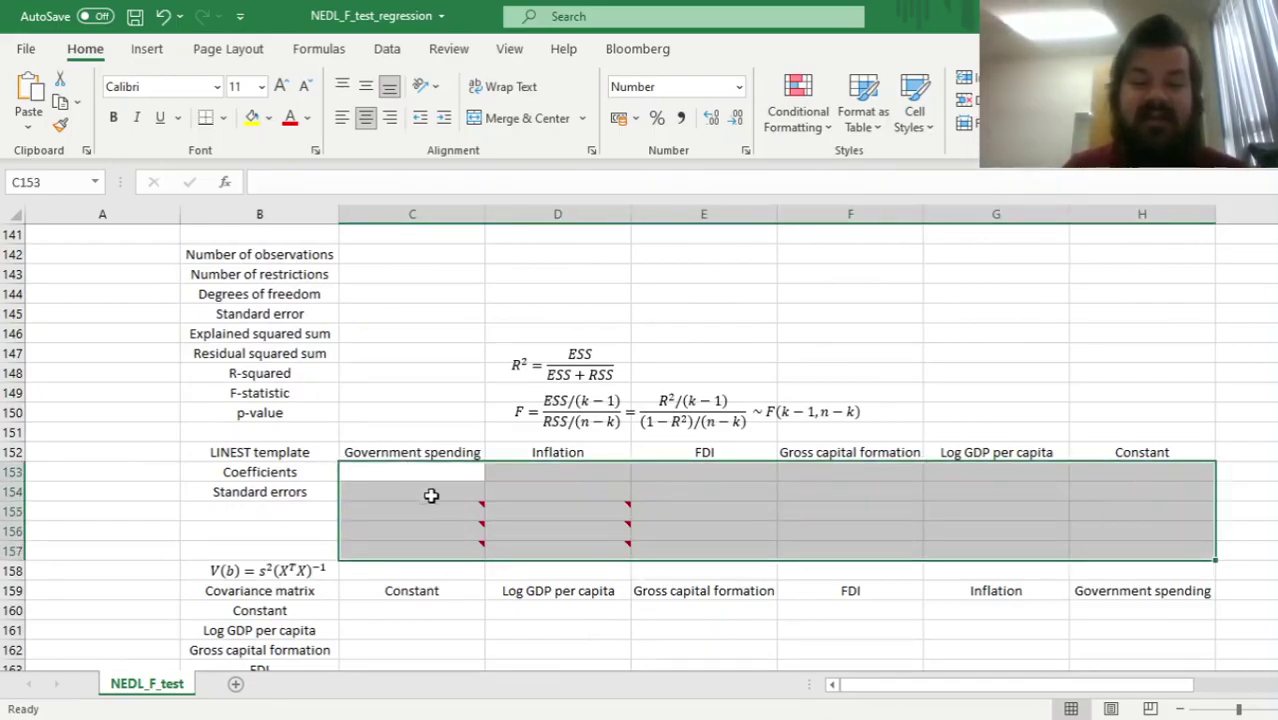
type("=LINEST(")
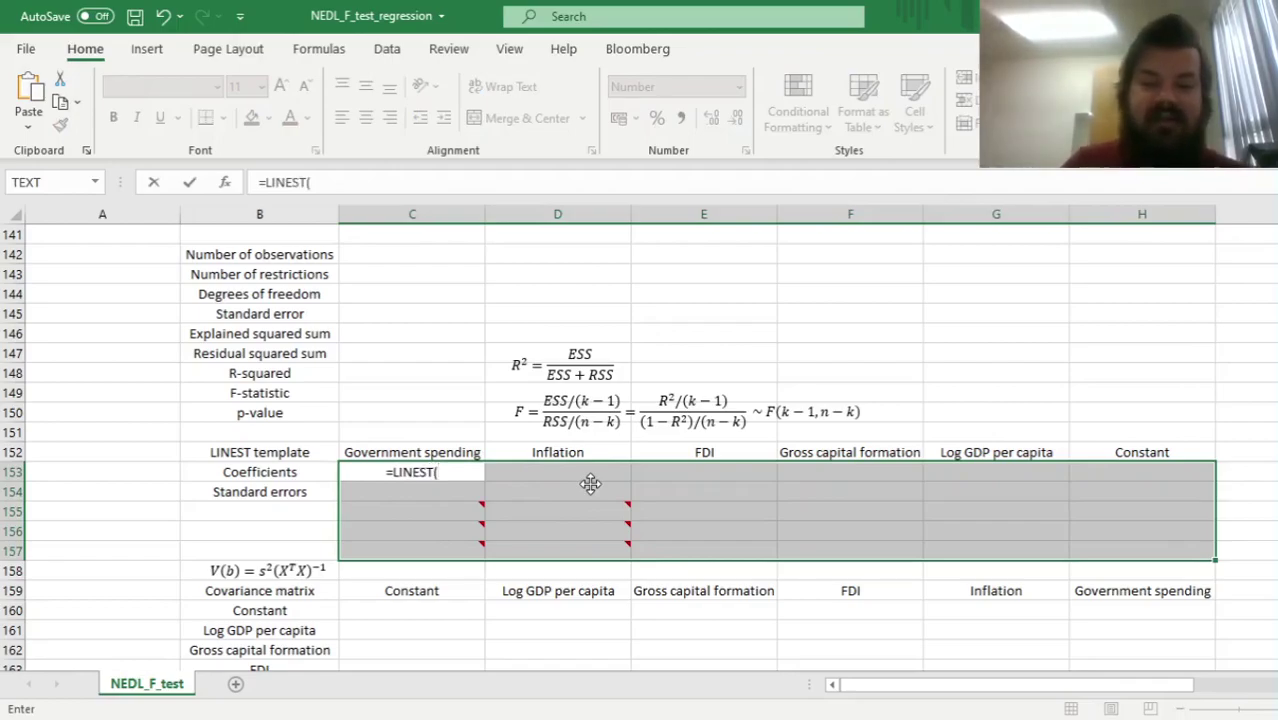
scroll(300, 291, "up", 6)
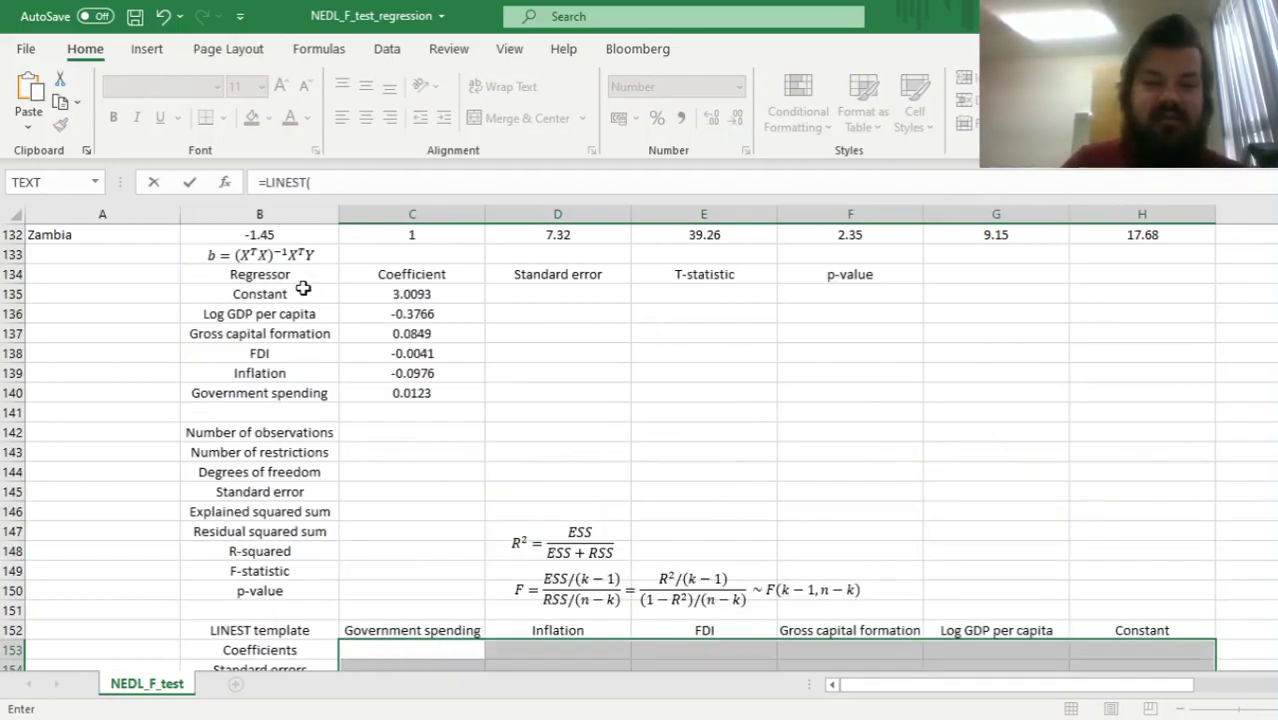
left_click(253, 334)
key("ctrl+Up")
key("Down")
key("ctrl+shift+Down")
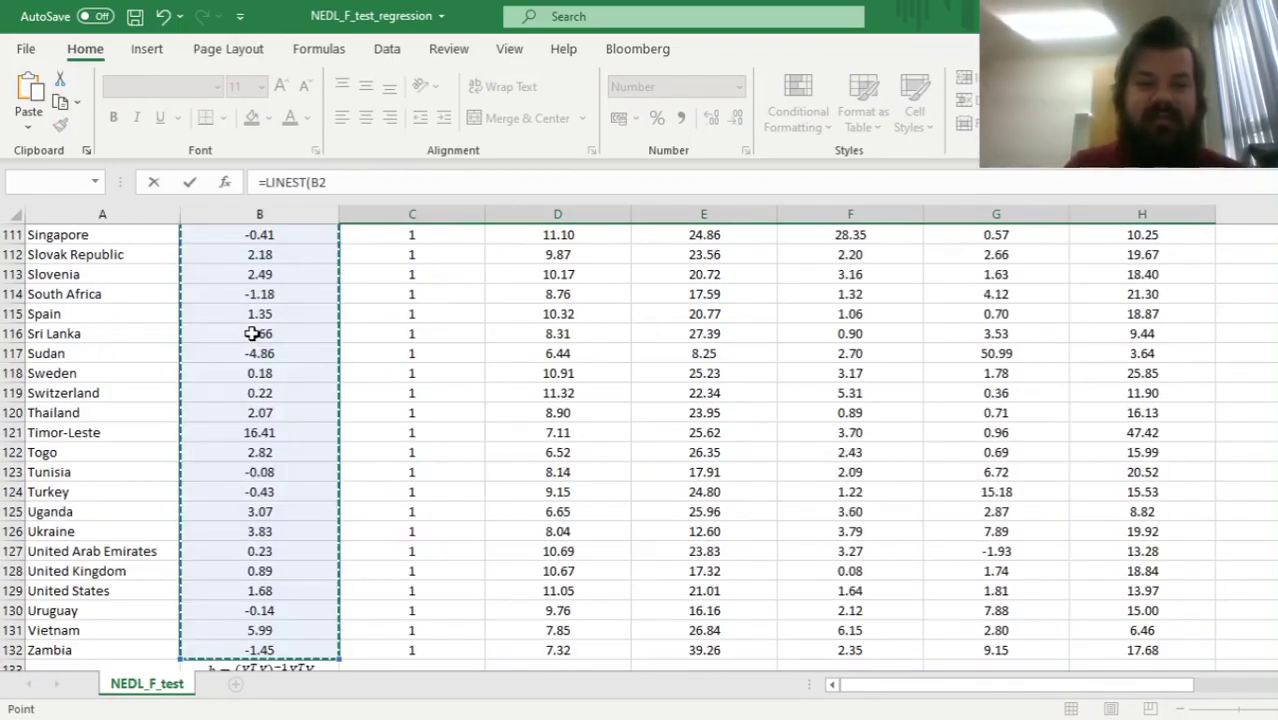
Add D2:H132 as the LINEST regressor range, leaving out the constant column.
type(",")
left_click(551, 312)
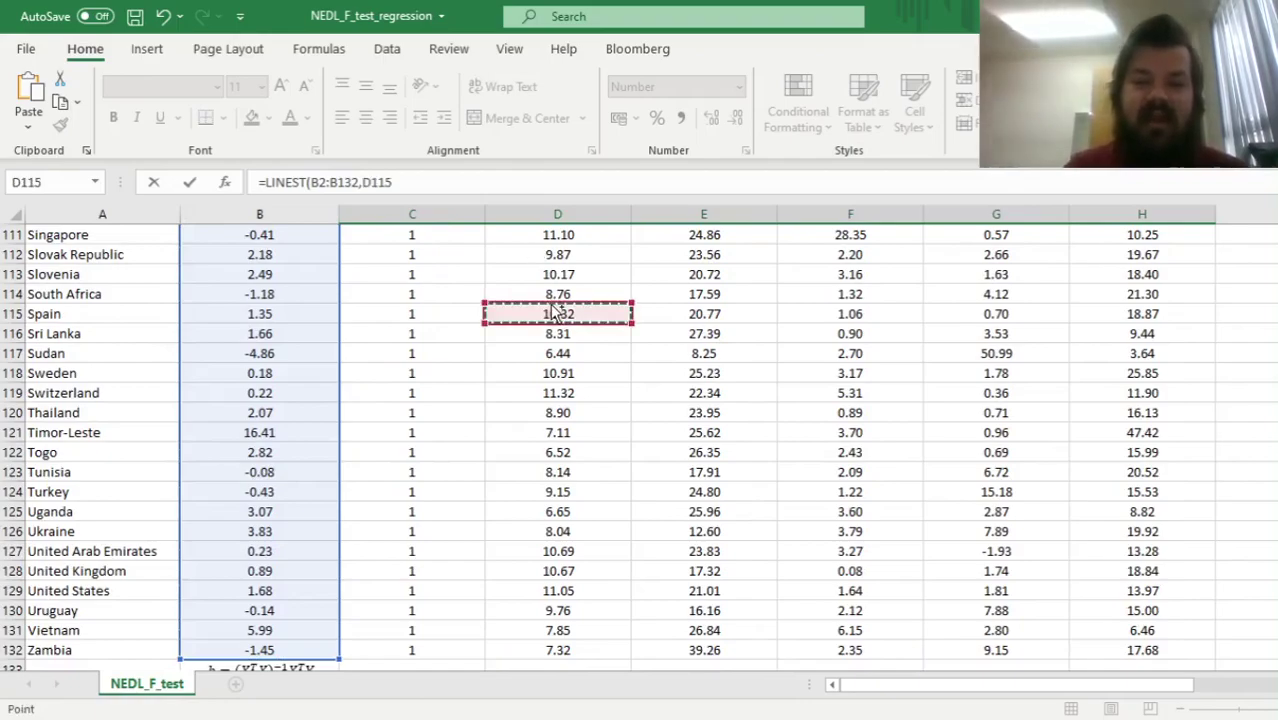
key("ctrl+Up")
key("Down")
key("ctrl+shift+Right")
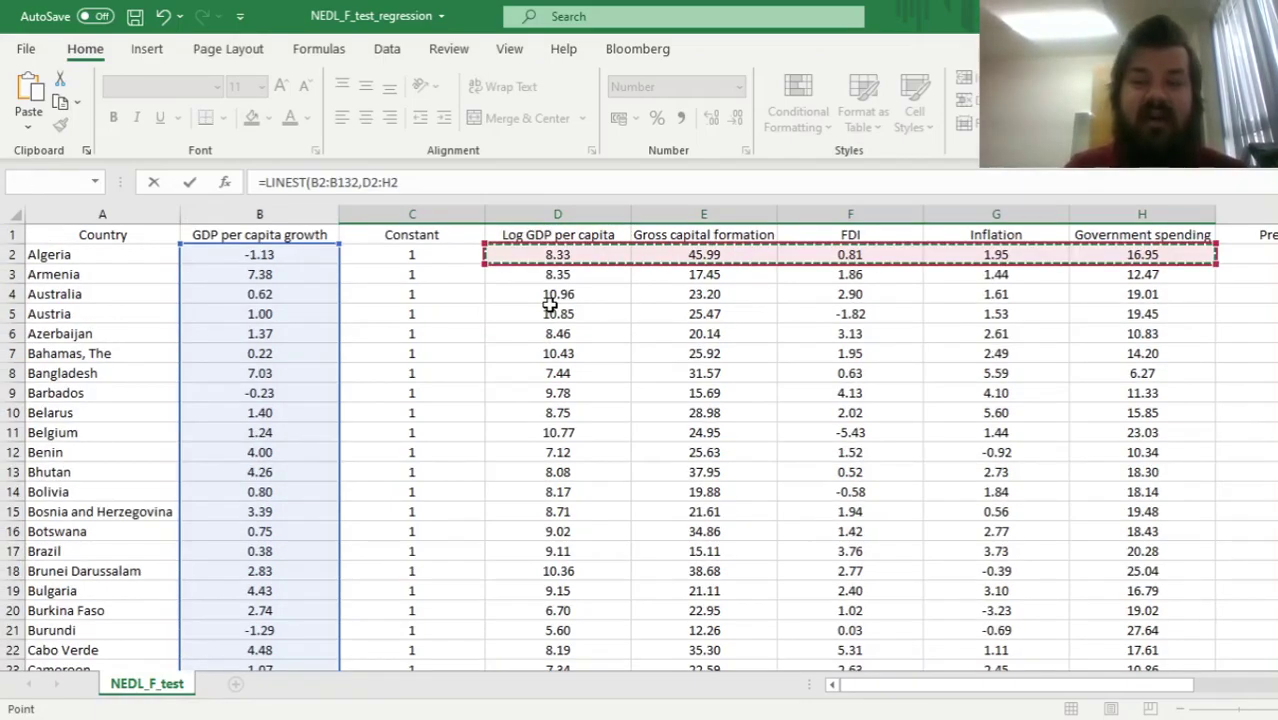
key("ctrl+shift+Down")
Set the constant and statistics arguments of LINEST to 1 and enter =LINEST(B2:B132,D2:H132,1,1) as an array formula.
type(",1,")
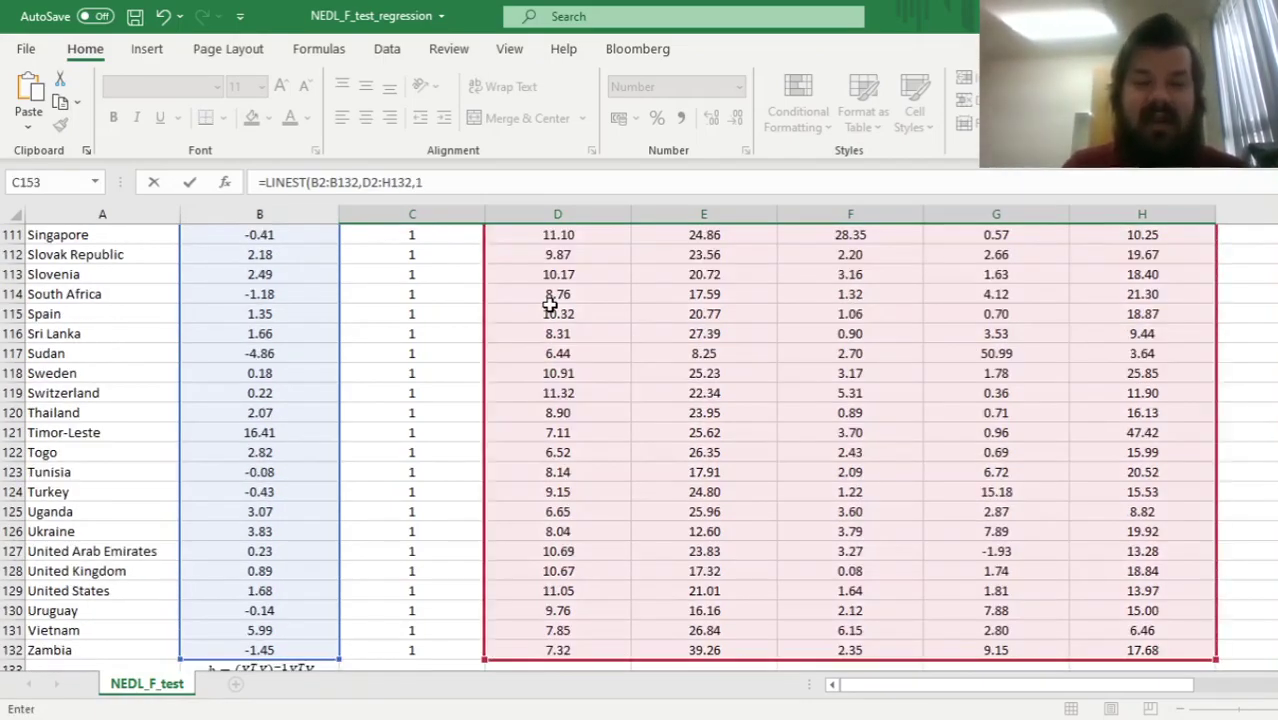
left_click(520, 181)
type("1,1")
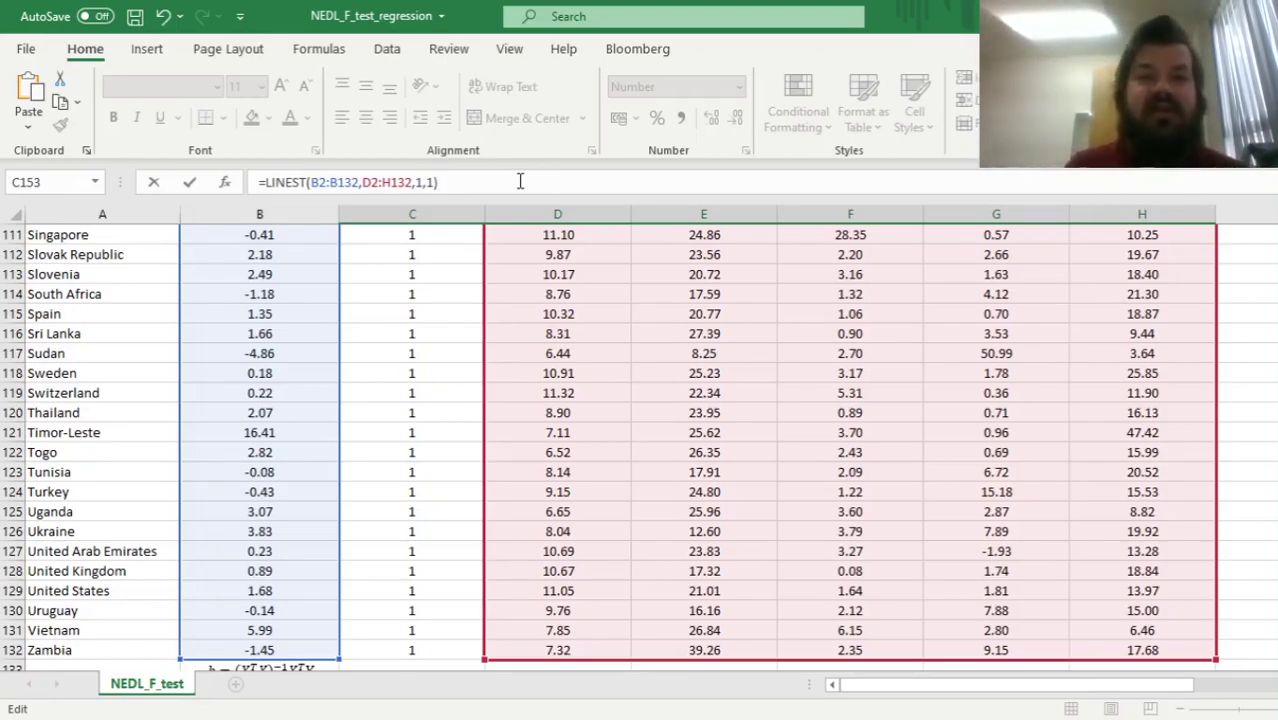
key("ctrl+shift+Return")
Compare the LINEST coefficients in C153:H153 with the matrix-formula coefficients in C135:C140.
scroll(633, 354, "down", 6)
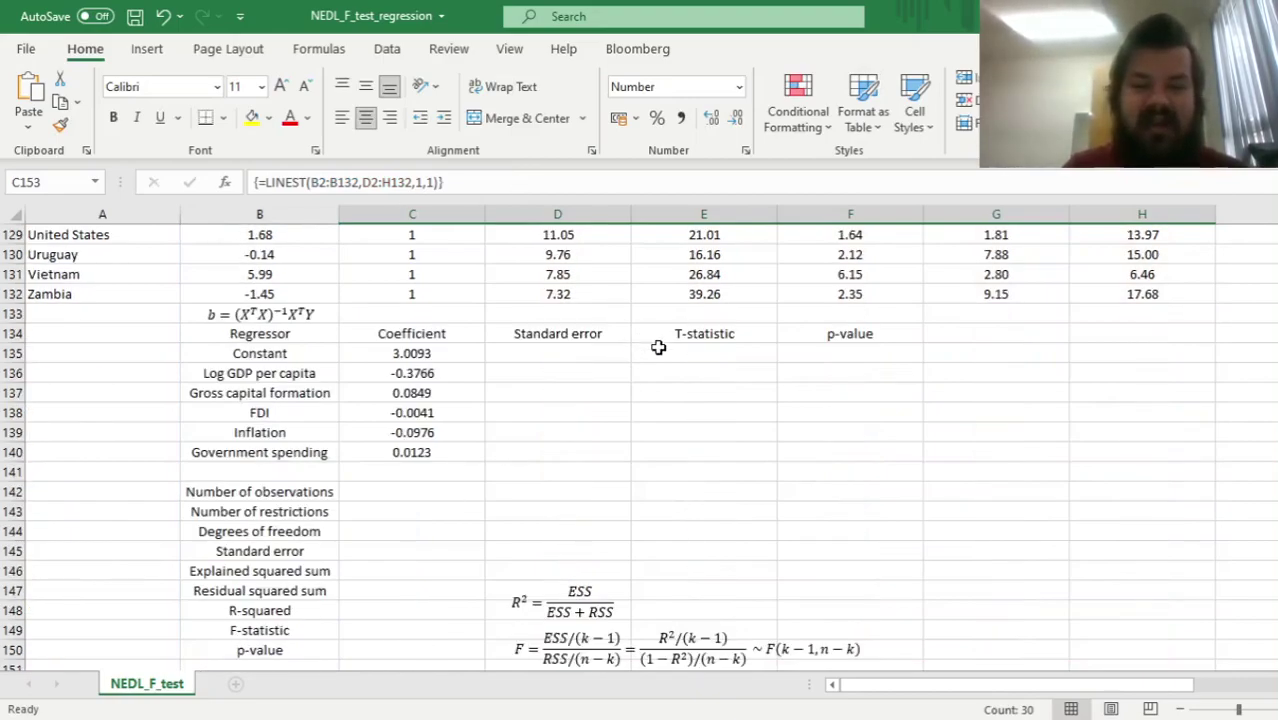
scroll(658, 347, "down", 4)
left_click_drag(1162, 472, 424, 484)
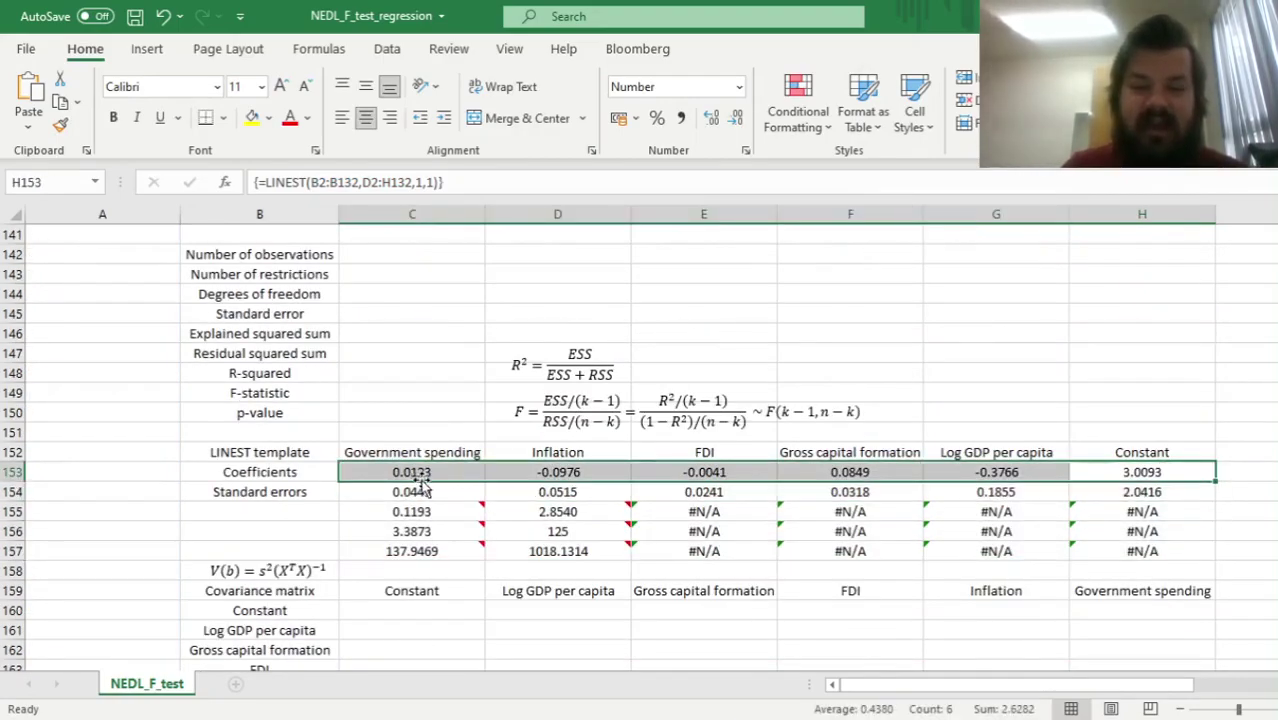
scroll(424, 484, "up", 3)
left_click_drag(395, 293, 413, 395, "ctrl")
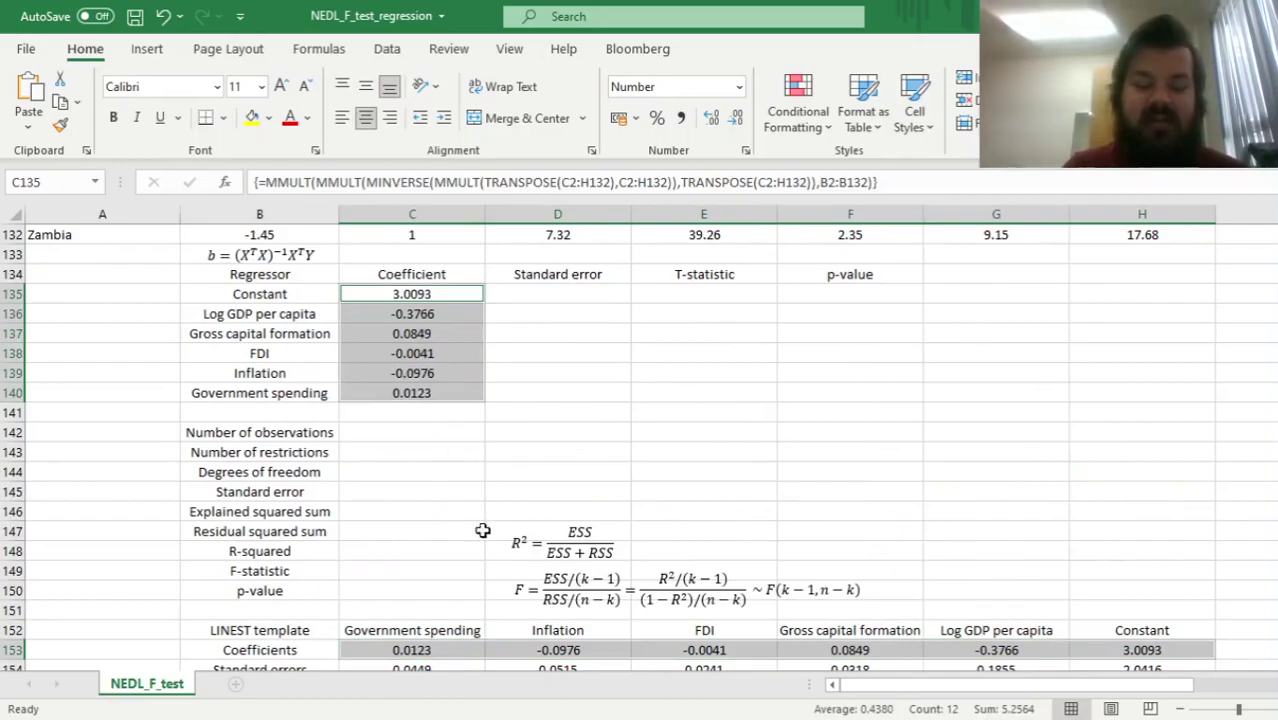
scroll(420, 446, "down", 3)
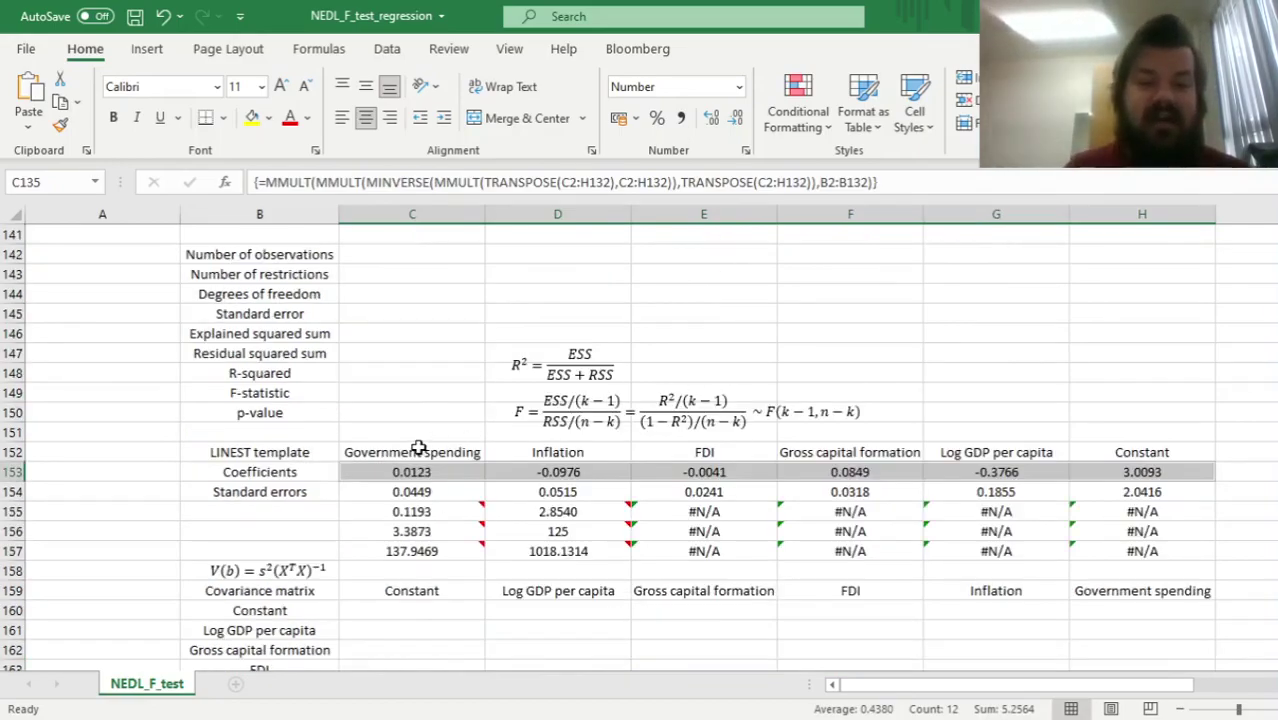
left_click(405, 391)
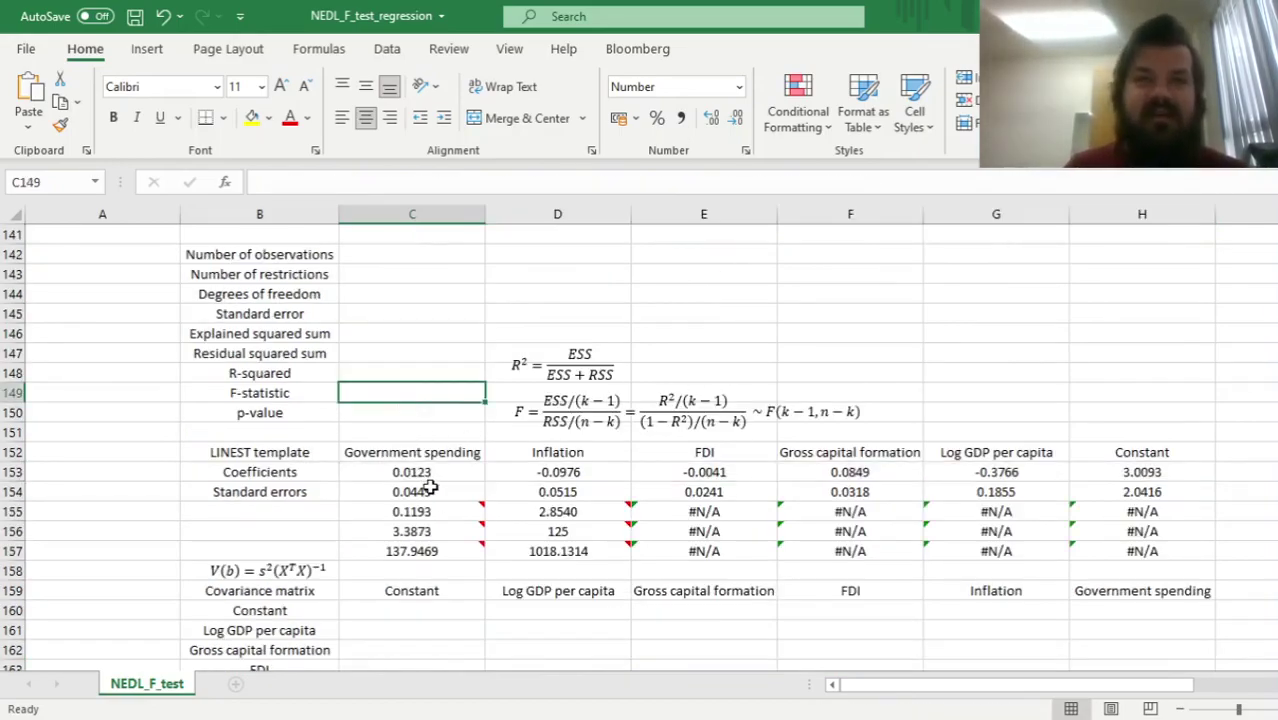
Examine the LINEST standard errors in C154:H154 and the remaining statistics in C155:D157, reading their cell notes.
left_click_drag(410, 492, 1112, 491)
scroll(419, 491, "up", 3)
scroll(419, 491, "down", 7)
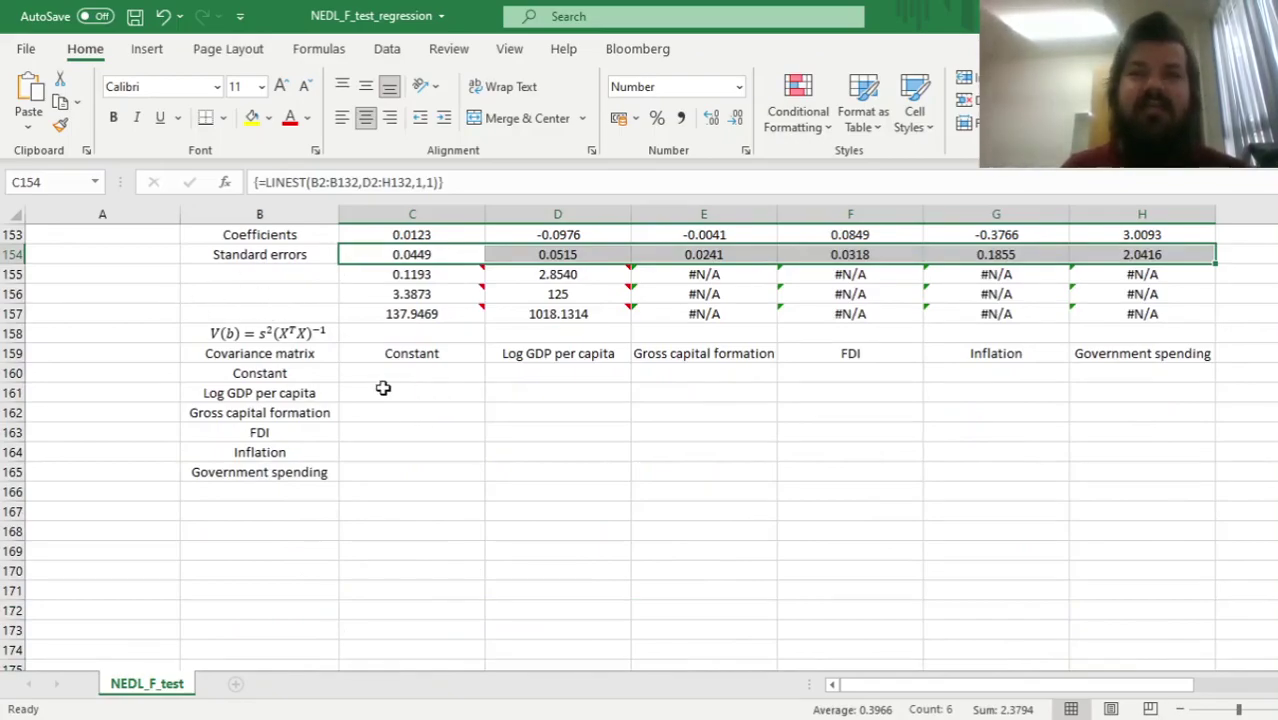
scroll(420, 440, "up", 7)
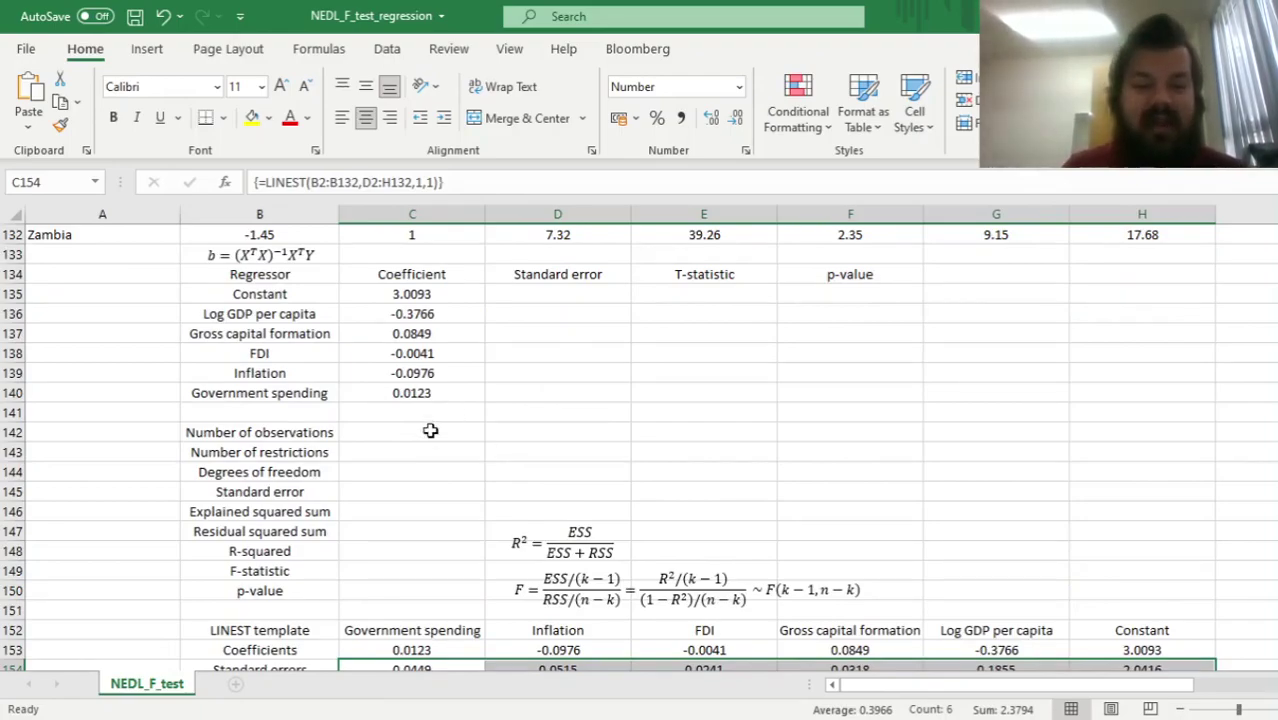
scroll(431, 418, "down", 4)
left_click(300, 455)
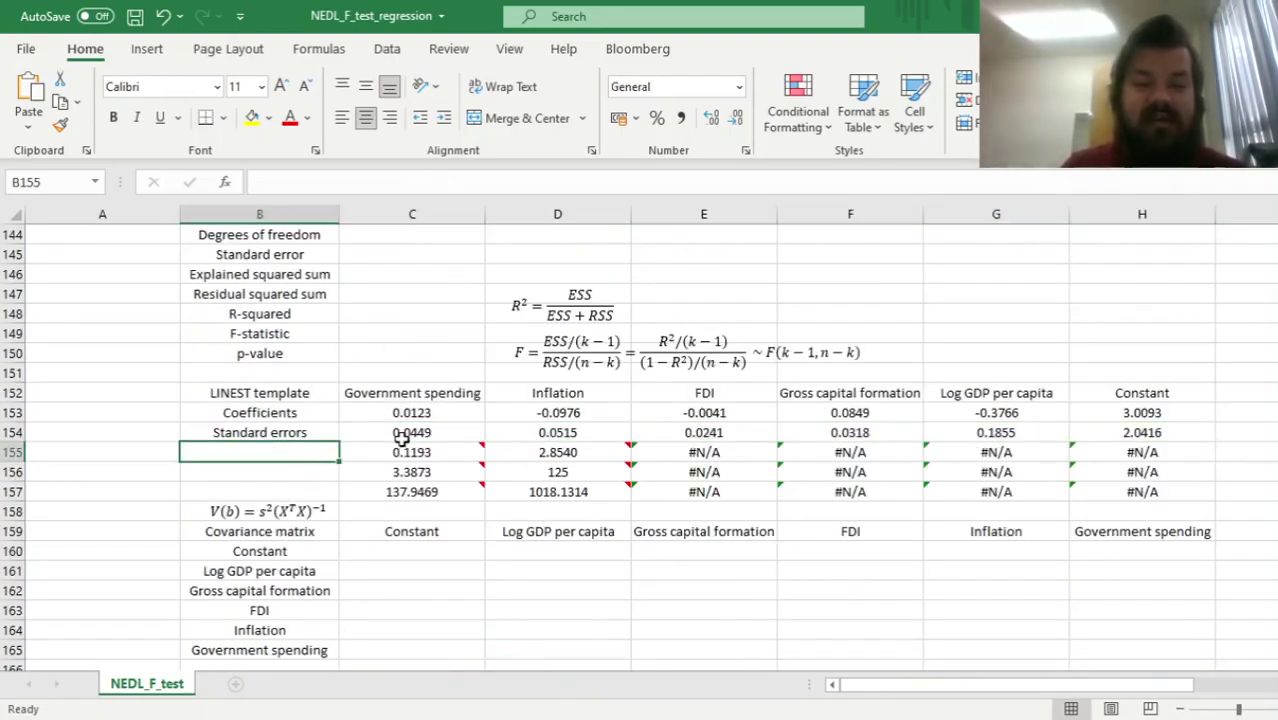
left_click(205, 470)
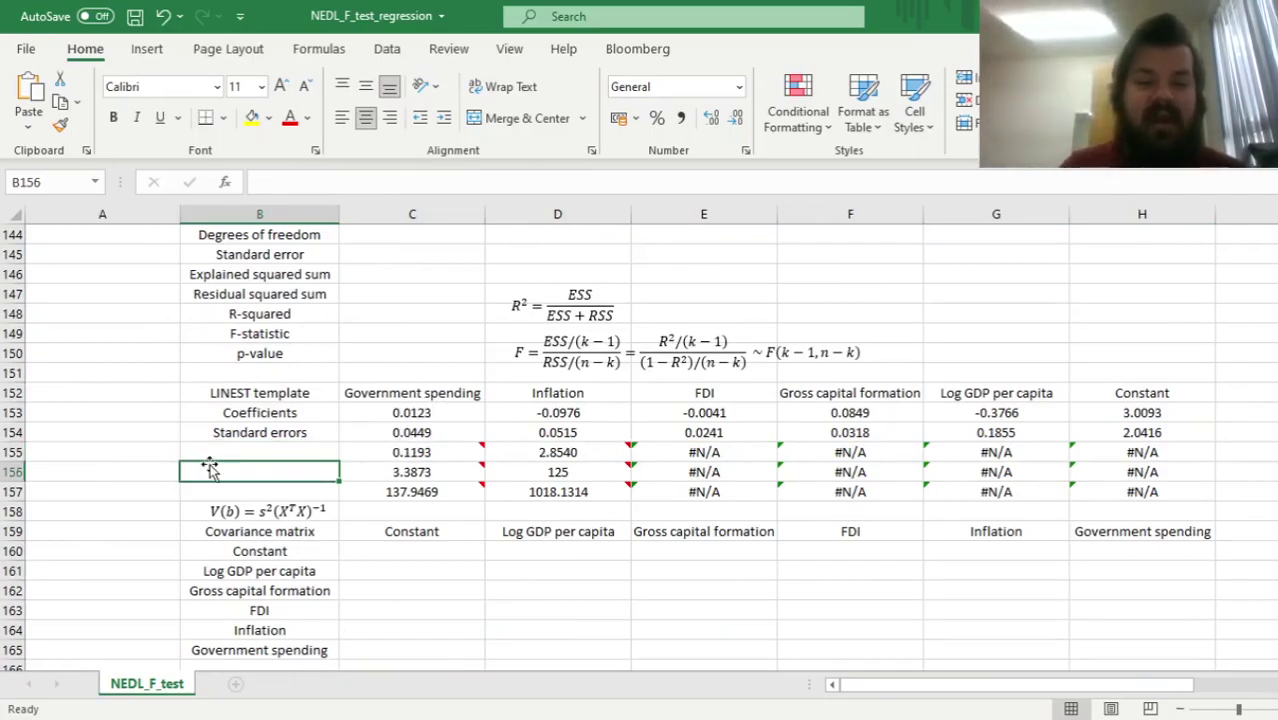
left_click(396, 452)
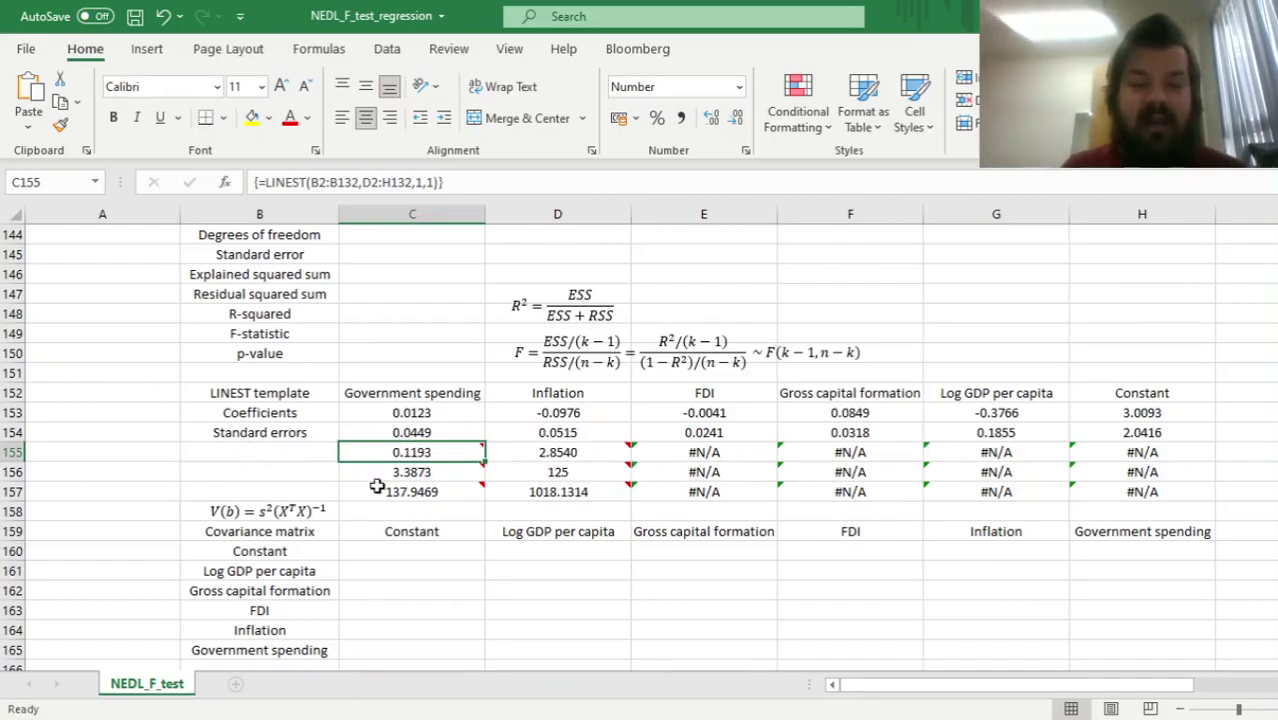
mouse_move(407, 476)
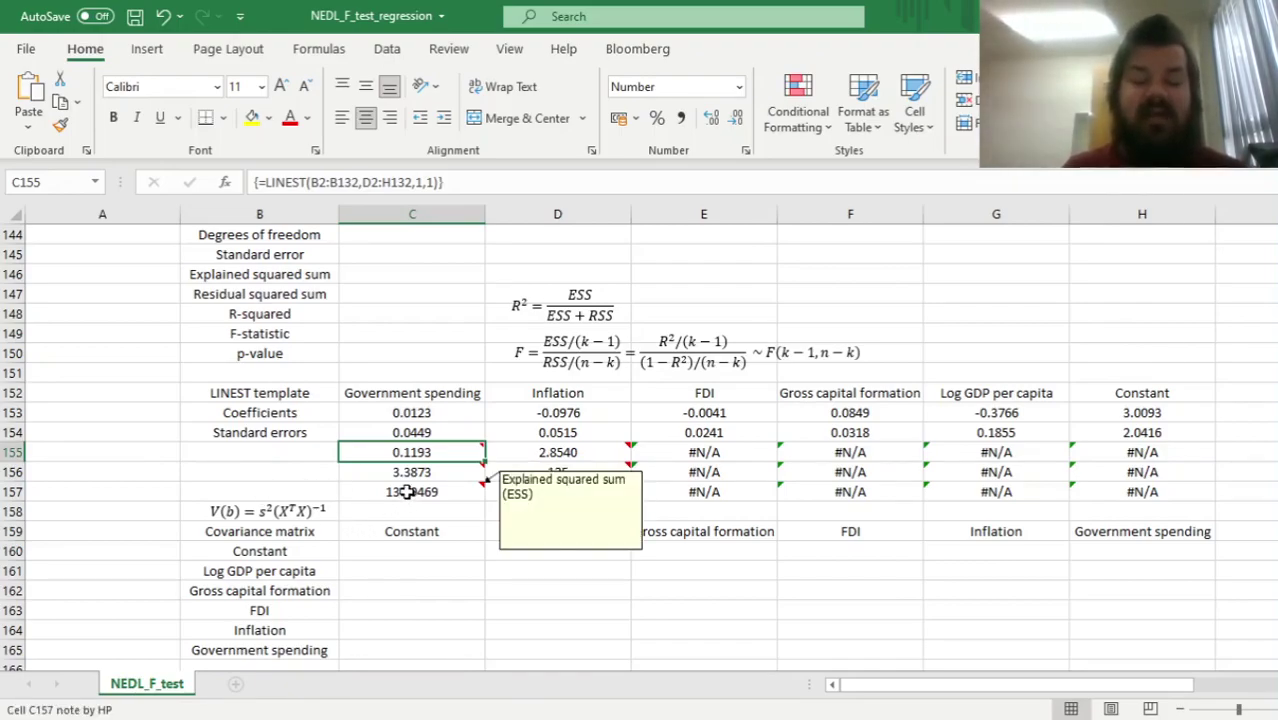
mouse_move(555, 492)
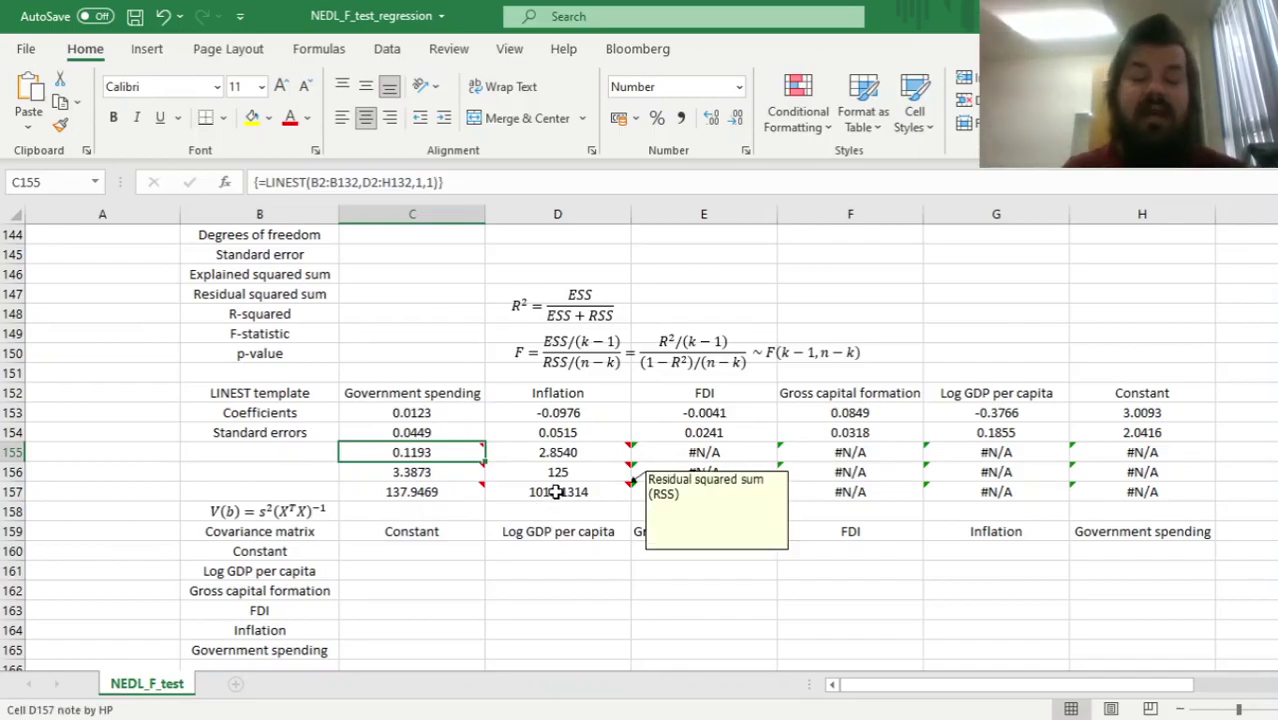
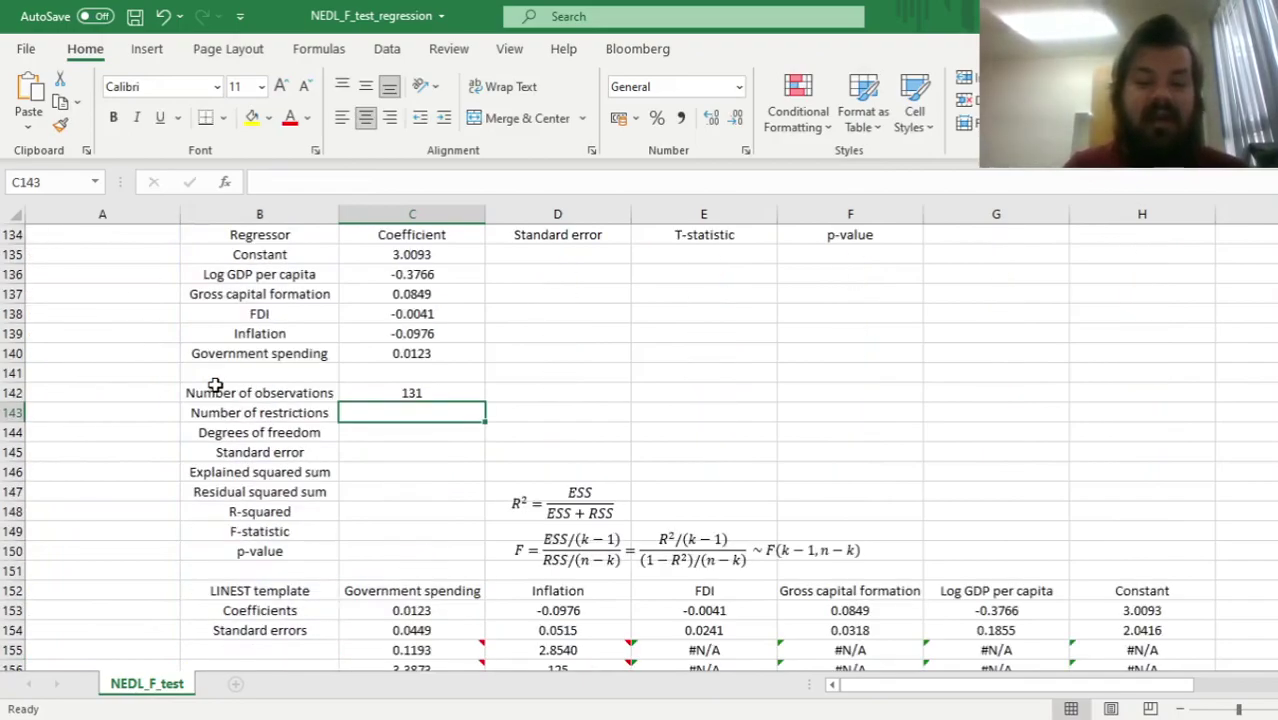
Calculate the number of restrictions in C143 by counting the coefficients in C135:C140 with COUNT.
left_click(445, 393)
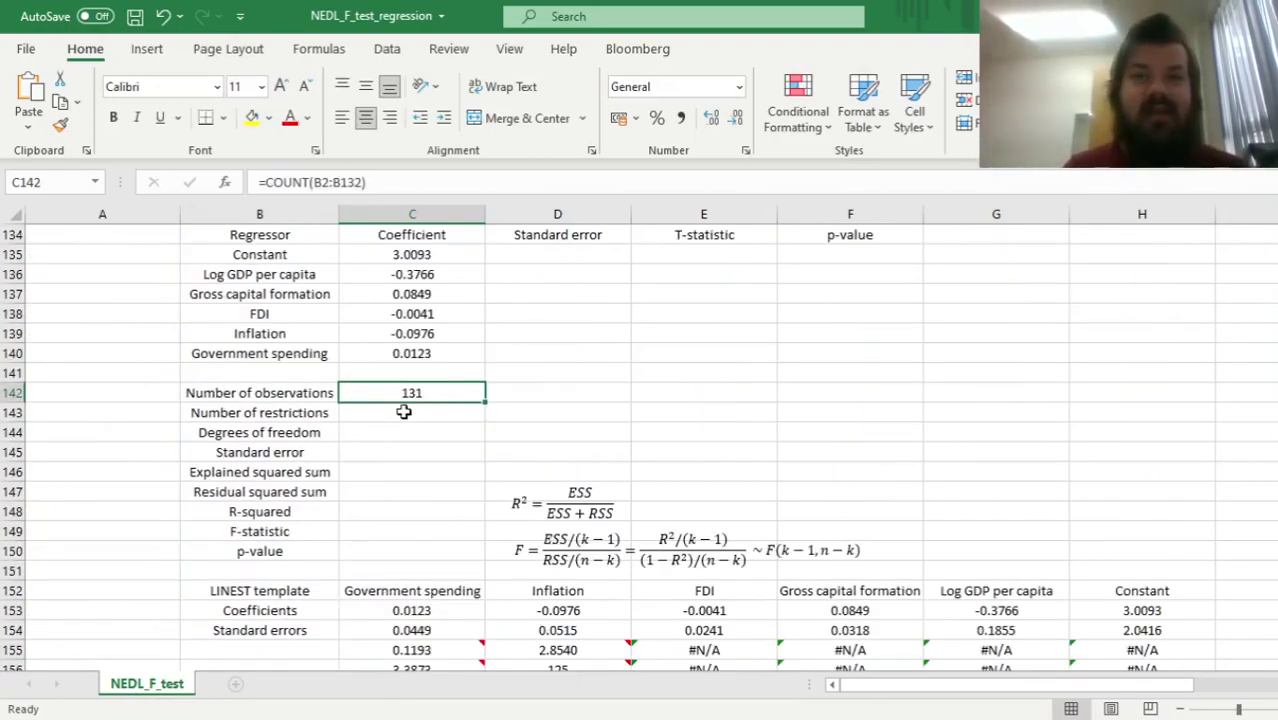
left_click(406, 413)
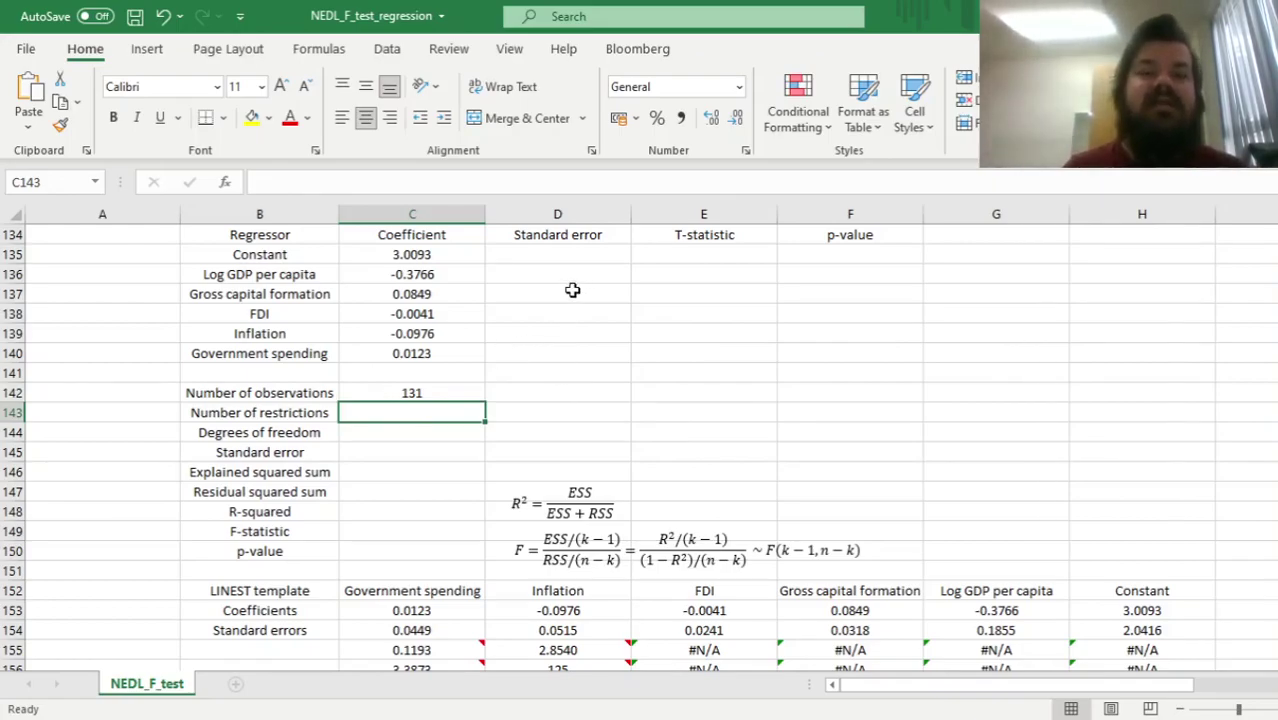
left_click_drag(437, 258, 432, 354)
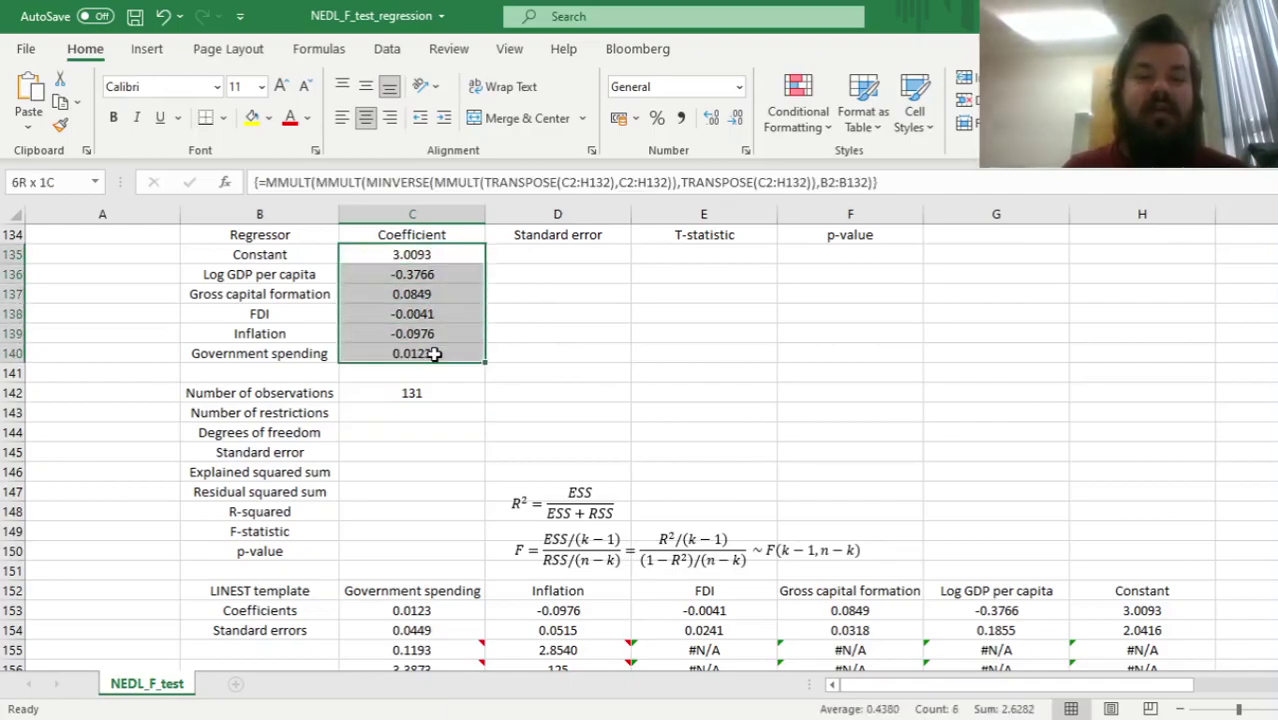
left_click(433, 409)
type("=COUNT(")
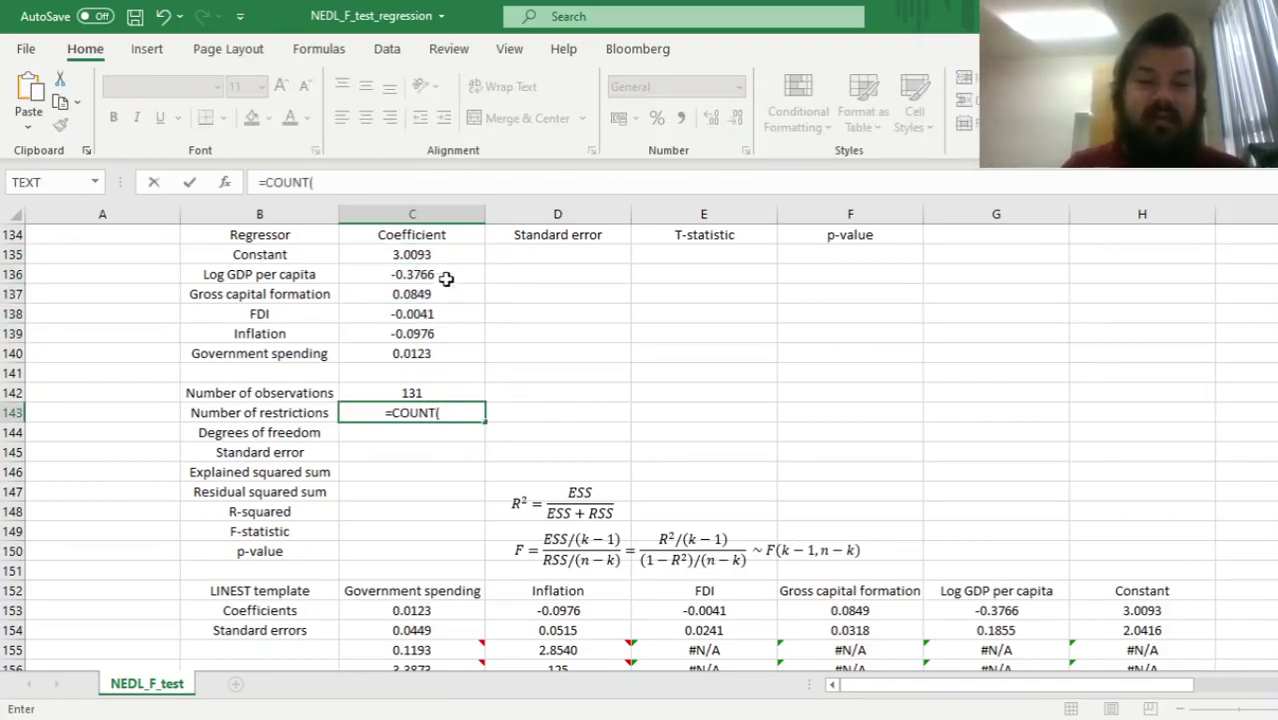
left_click_drag(430, 256, 424, 355)
key("Return")
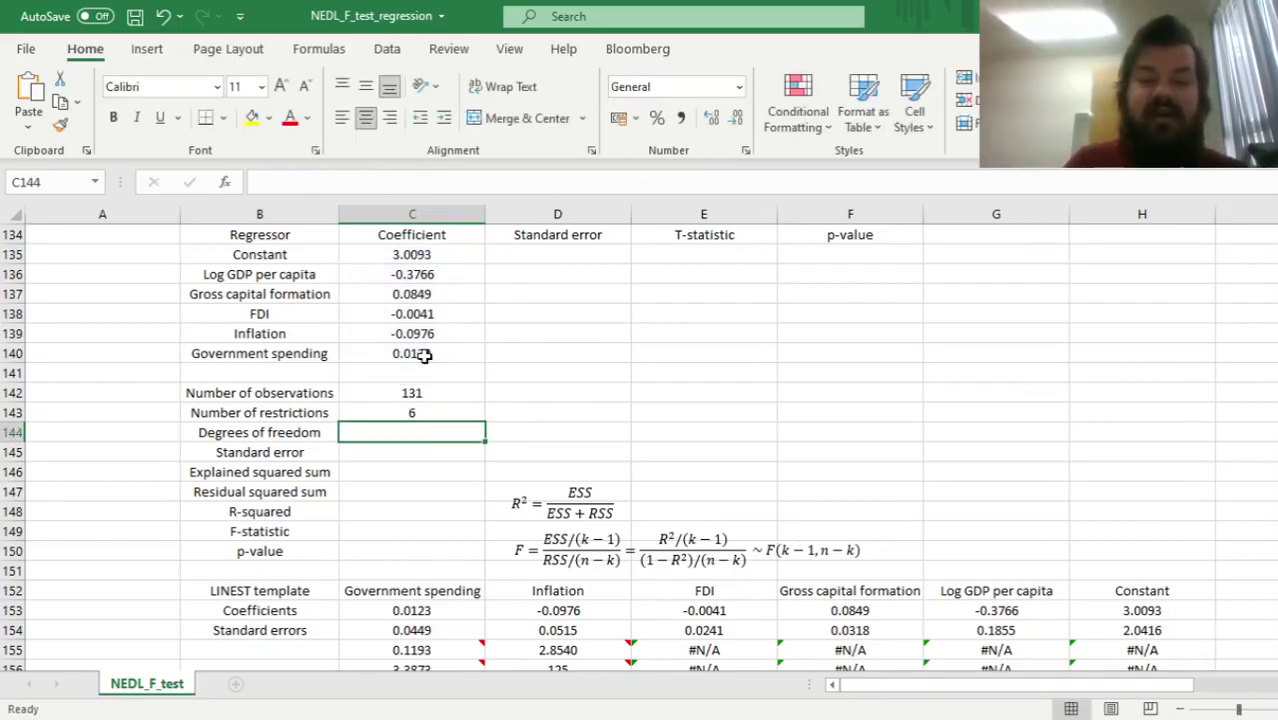
Calculate the degrees of freedom in C144 as observations minus restrictions, =C142-C143.
type("=")
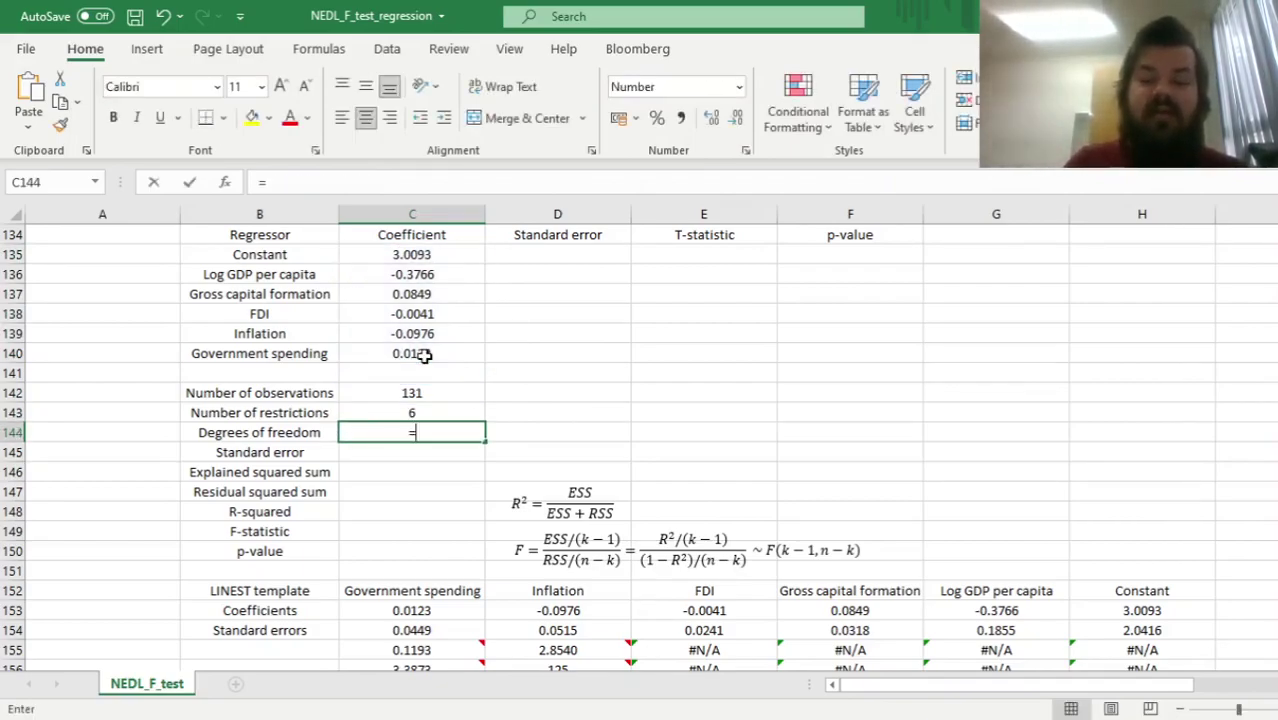
left_click(402, 393)
type("-")
left_click(380, 416)
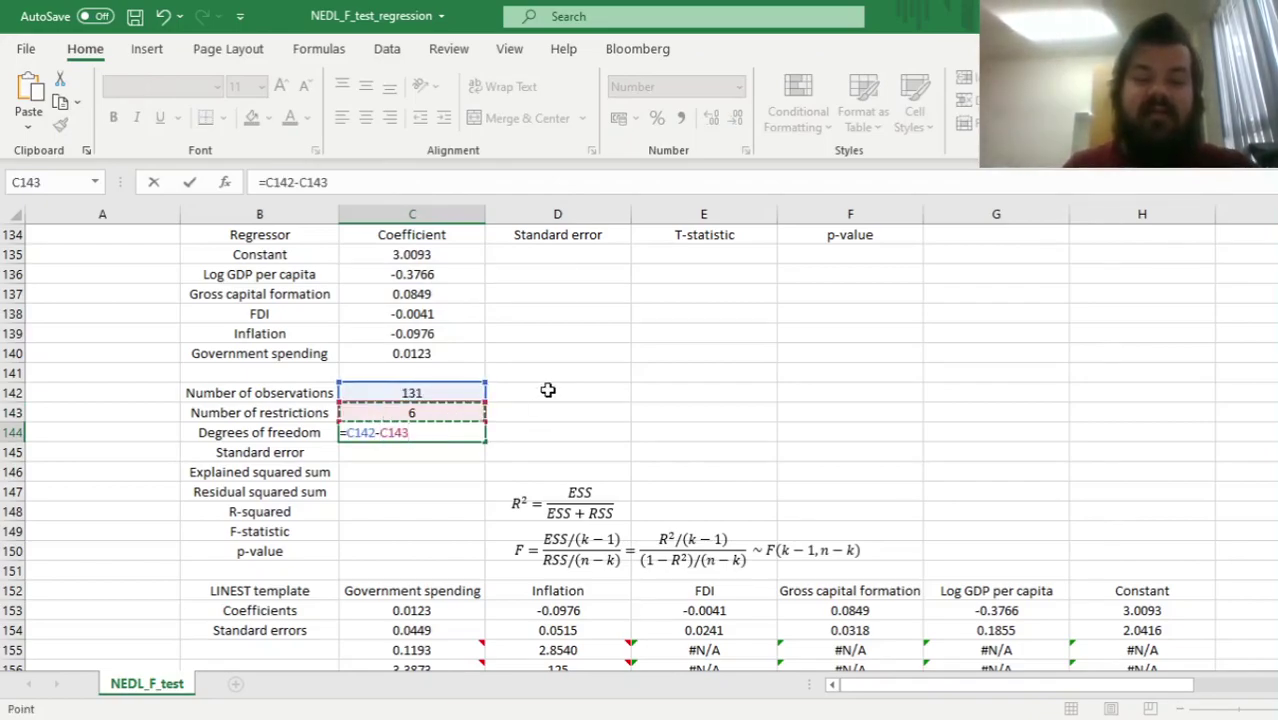
key("Return")
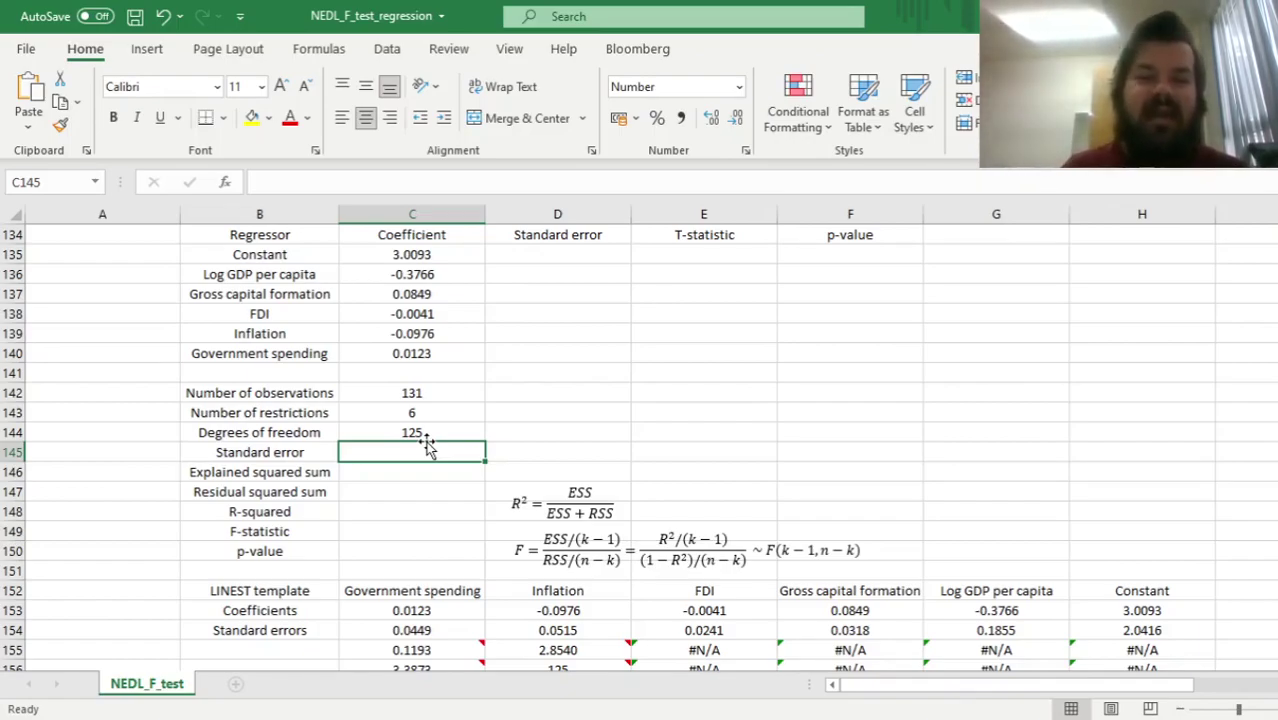
left_click(405, 390)
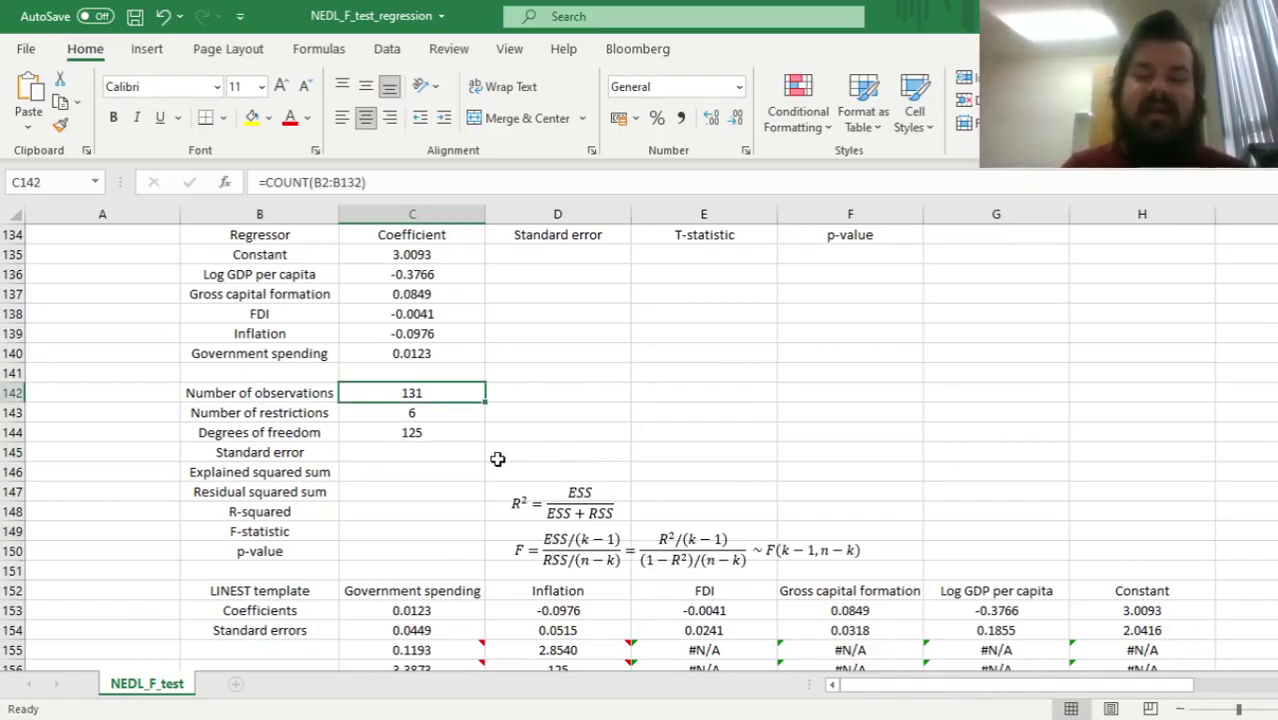
left_click(378, 451)
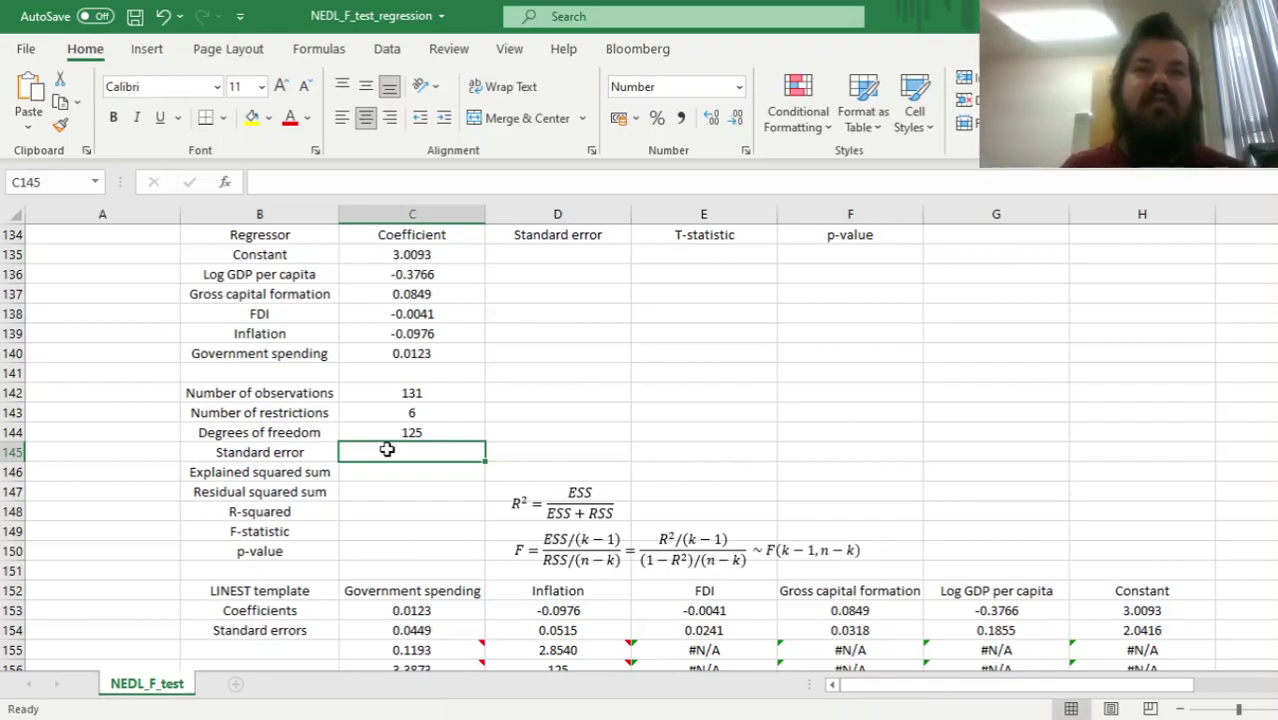
left_click(420, 436)
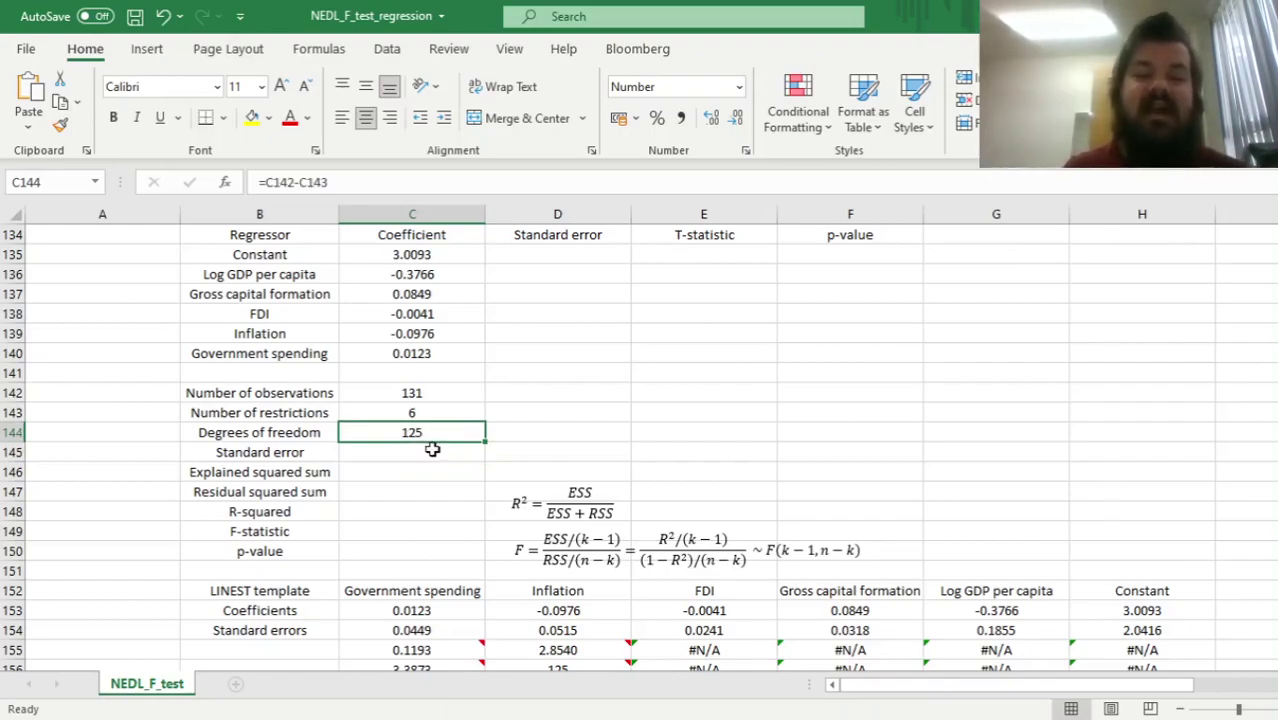
left_click(420, 452)
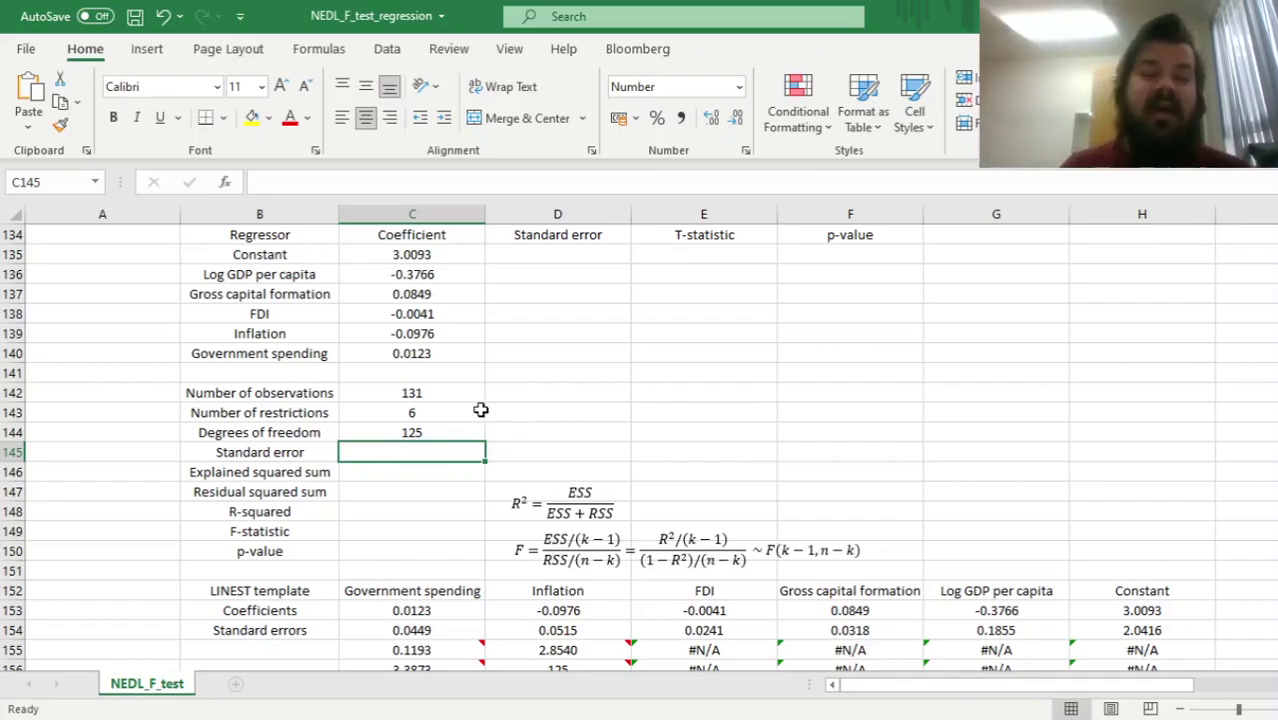
Build an MMULT formula in I2 of the Predicted column, multiplying C2:H2 by the regression coefficients C135:C140.
scroll(499, 382, "up", 2)
left_click_drag(460, 379, 440, 476)
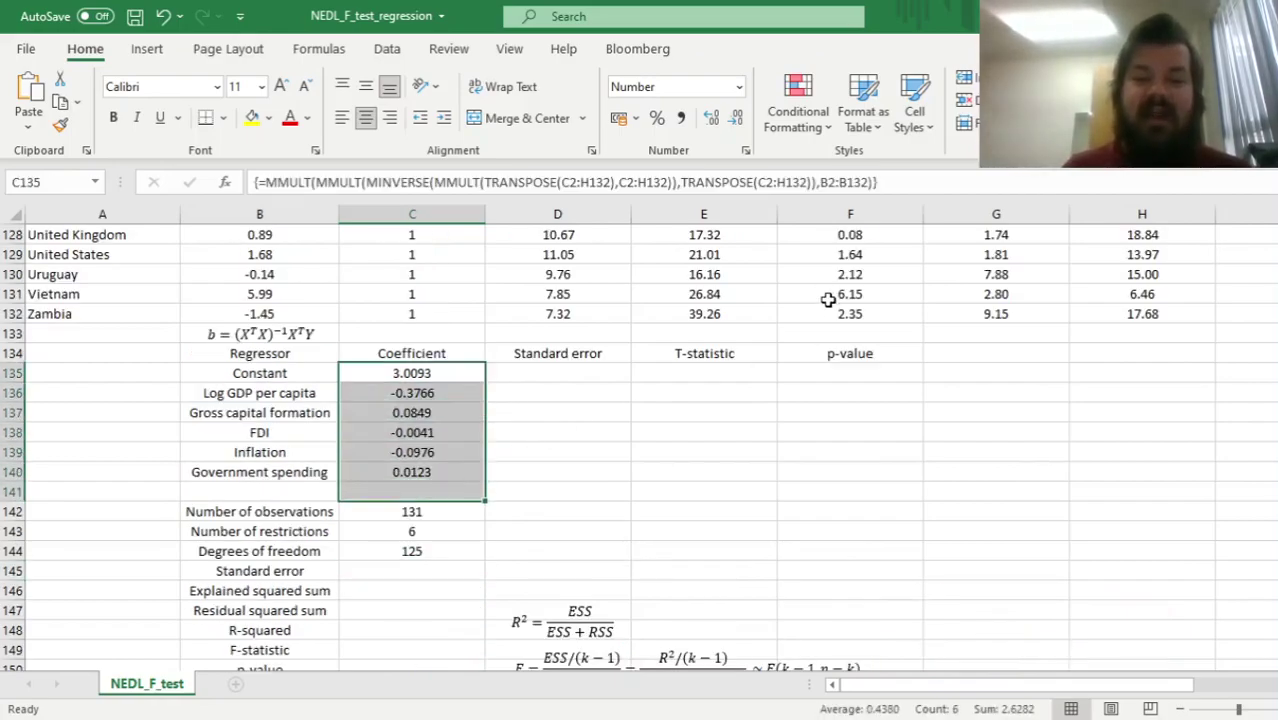
left_click(842, 294)
key("ctrl+Up")
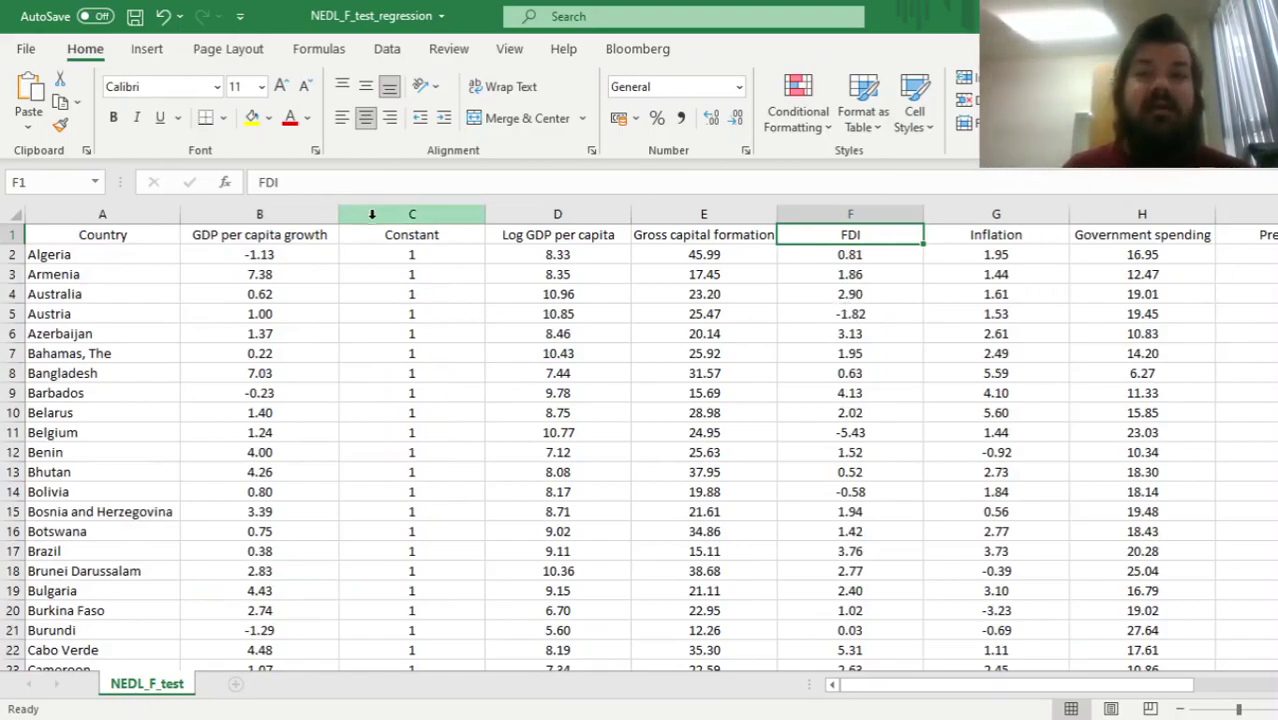
left_click_drag(703, 294, 1232, 354)
left_click(813, 254)
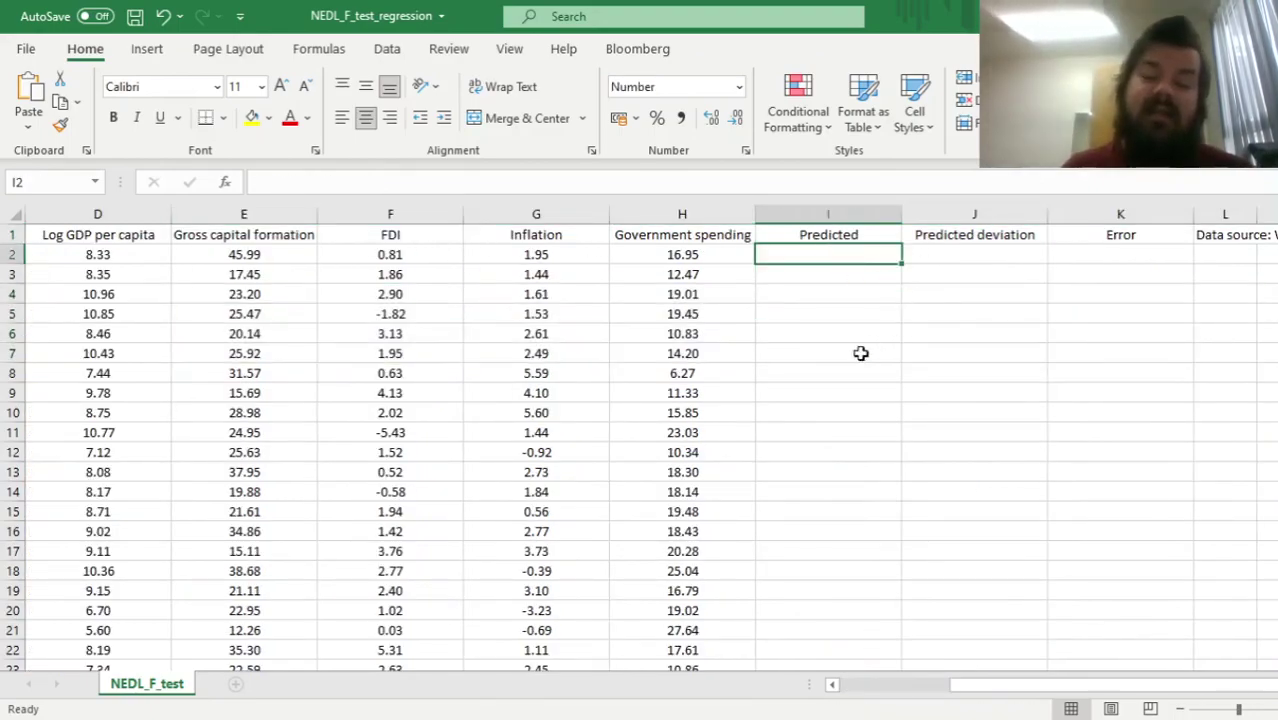
type("=MMULT(")
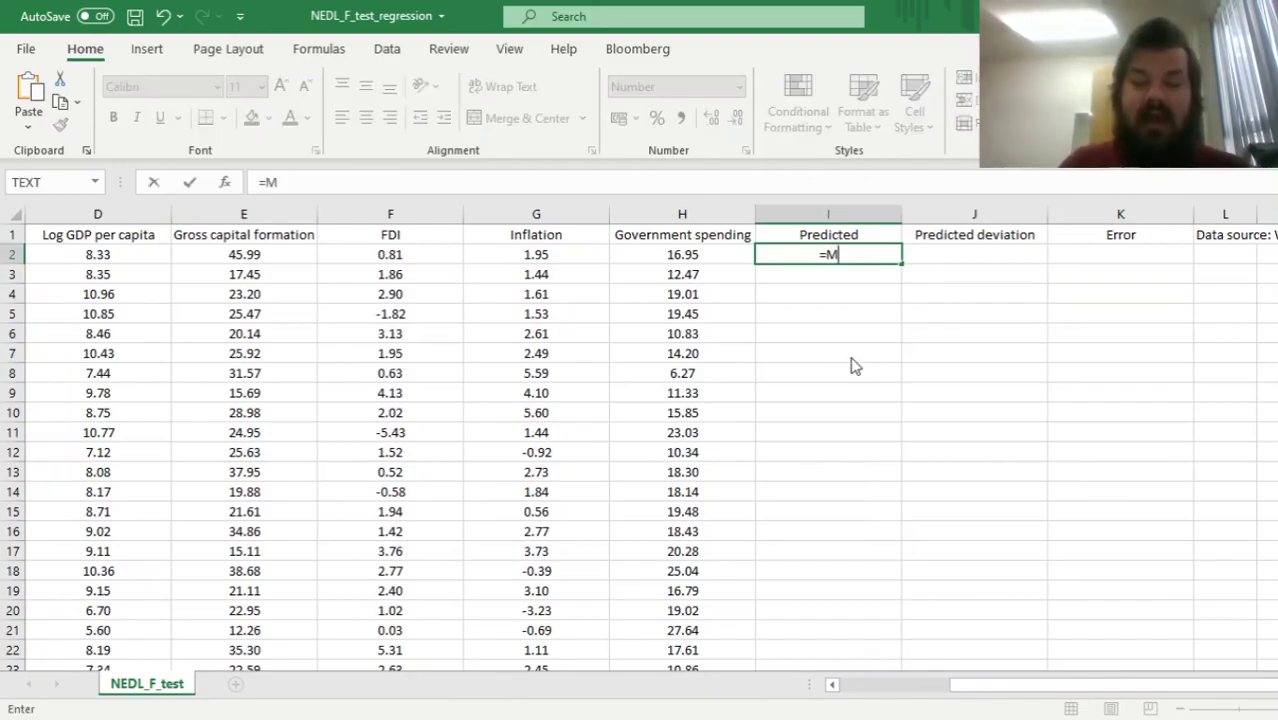
left_click_drag(168, 296, 99, 351)
left_click_drag(129, 261, 875, 255)
type(",")
left_click(79, 371)
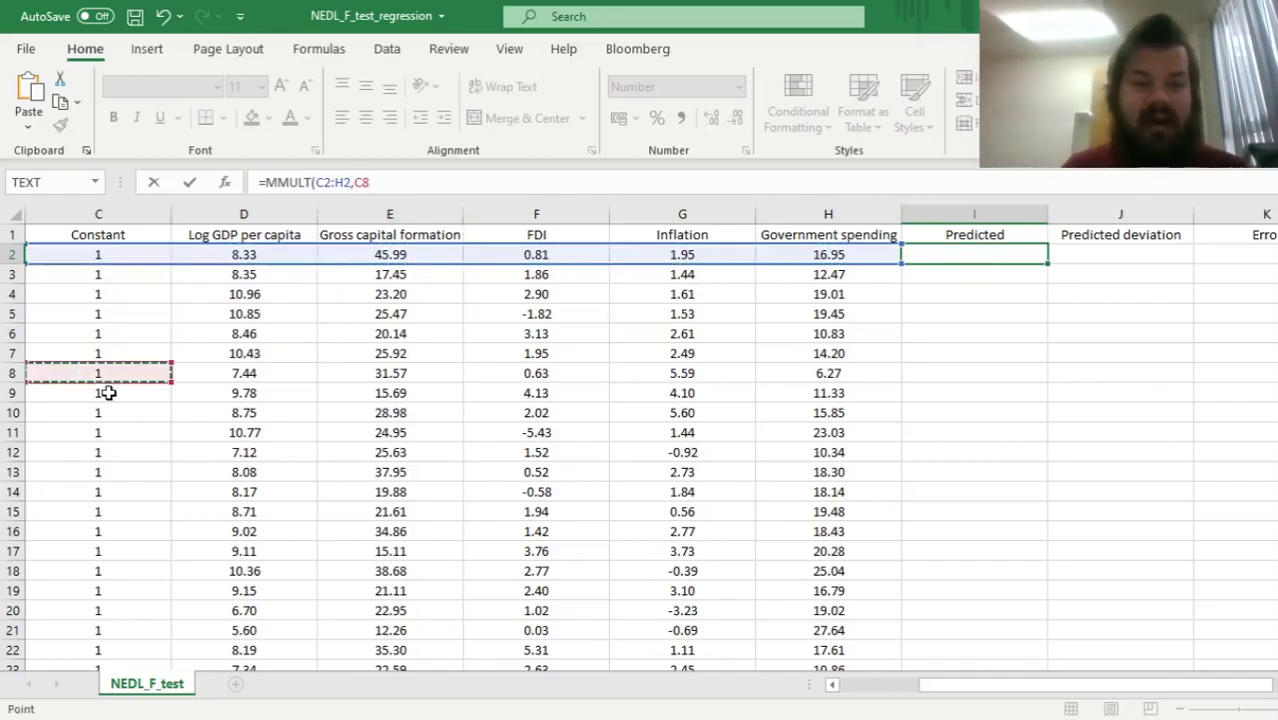
key("ctrl+Down")
scroll(222, 559, "down", 3)
left_click(140, 532)
left_click_drag(140, 532, 453, 622)
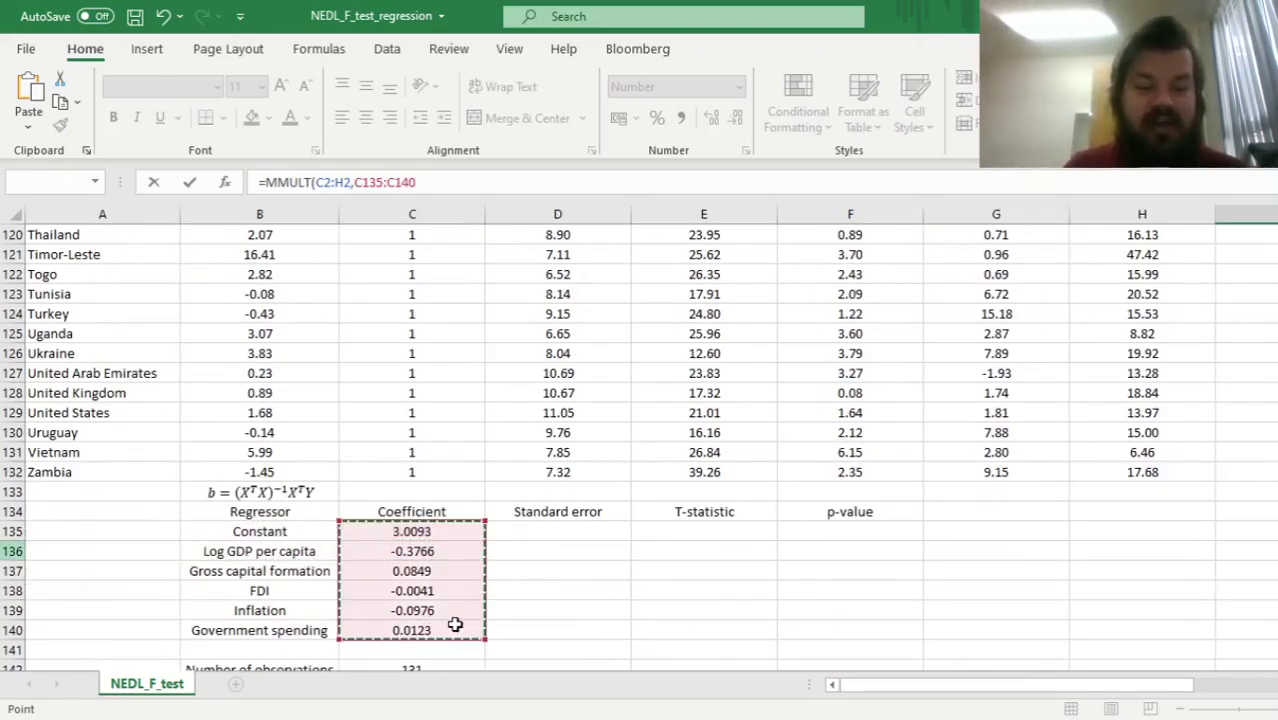
Lock the coefficient rows as C$135:C$140 in the I2 formula and enter it as an array formula.
left_click(360, 187)
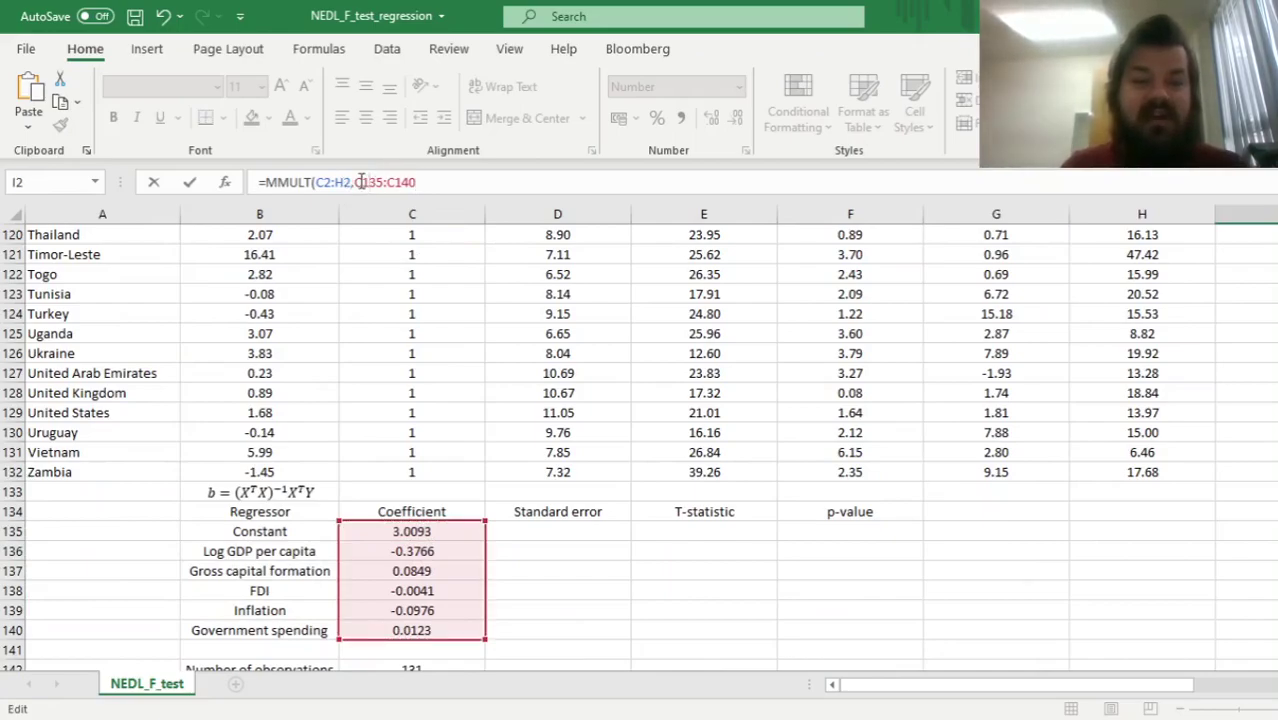
type("$")
left_click(401, 187)
type("$")
left_click(462, 184)
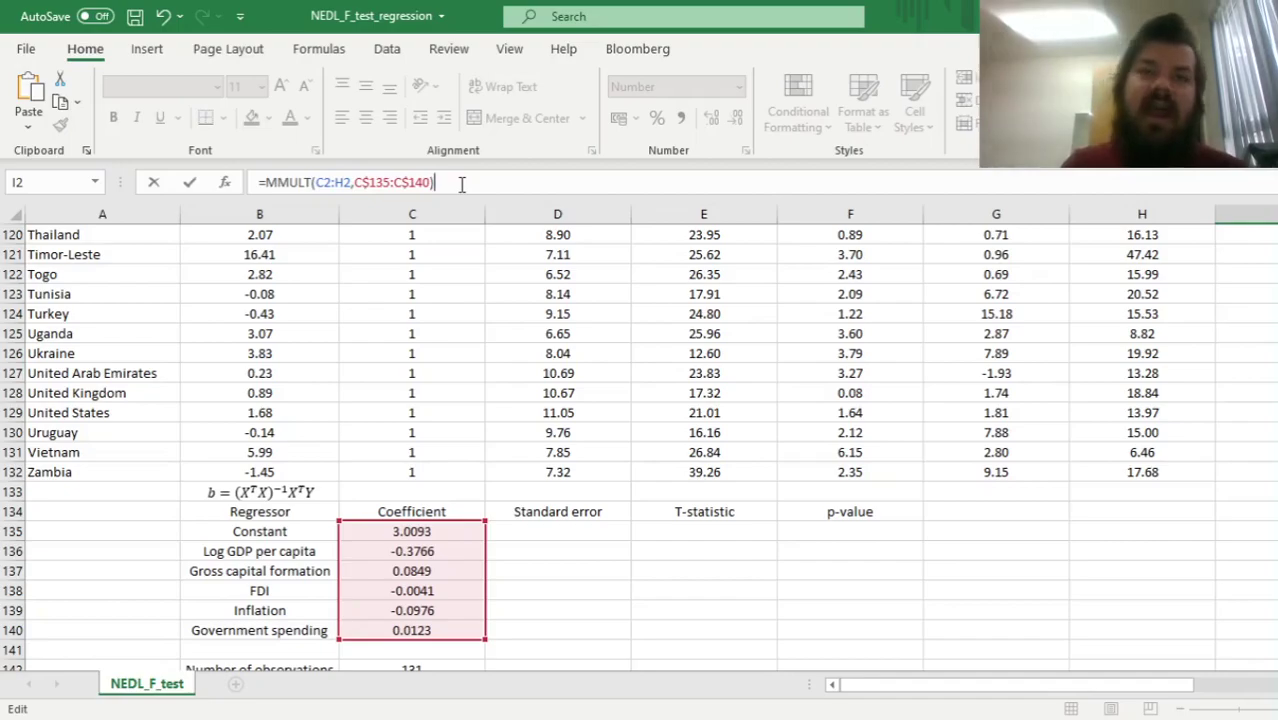
key("ctrl+shift+Return")
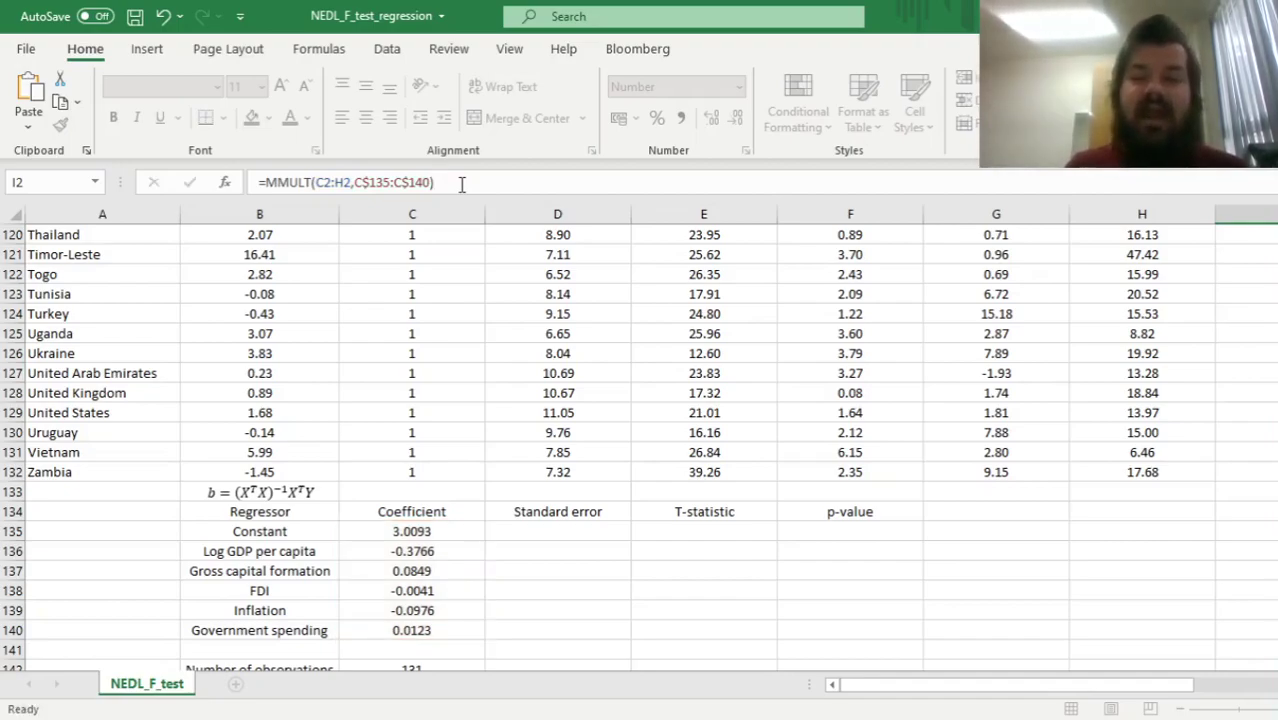
Fill the I2 array formula down the Predicted column for all countries.
key("Up")
left_click(1187, 254)
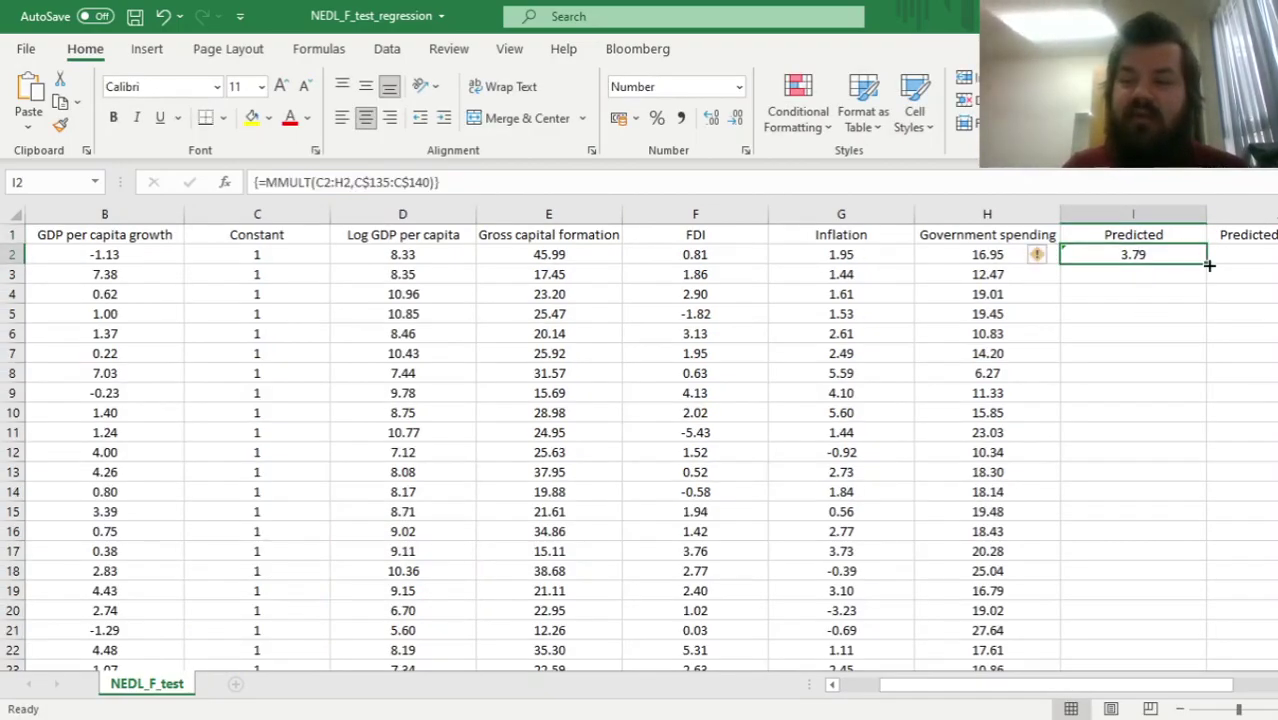
double_click(1206, 263)
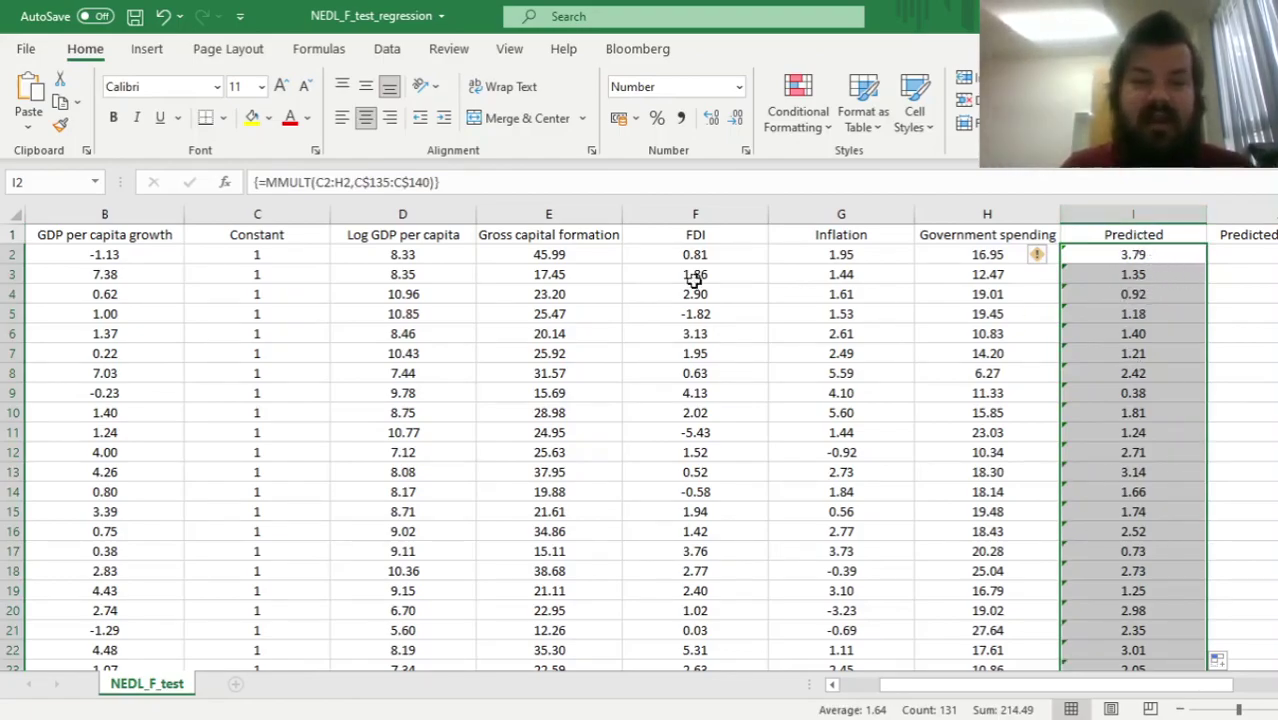
Compare the actual GDP per capita growth in B2 and B3 with the predicted values in I2 and I3.
left_click(1132, 262)
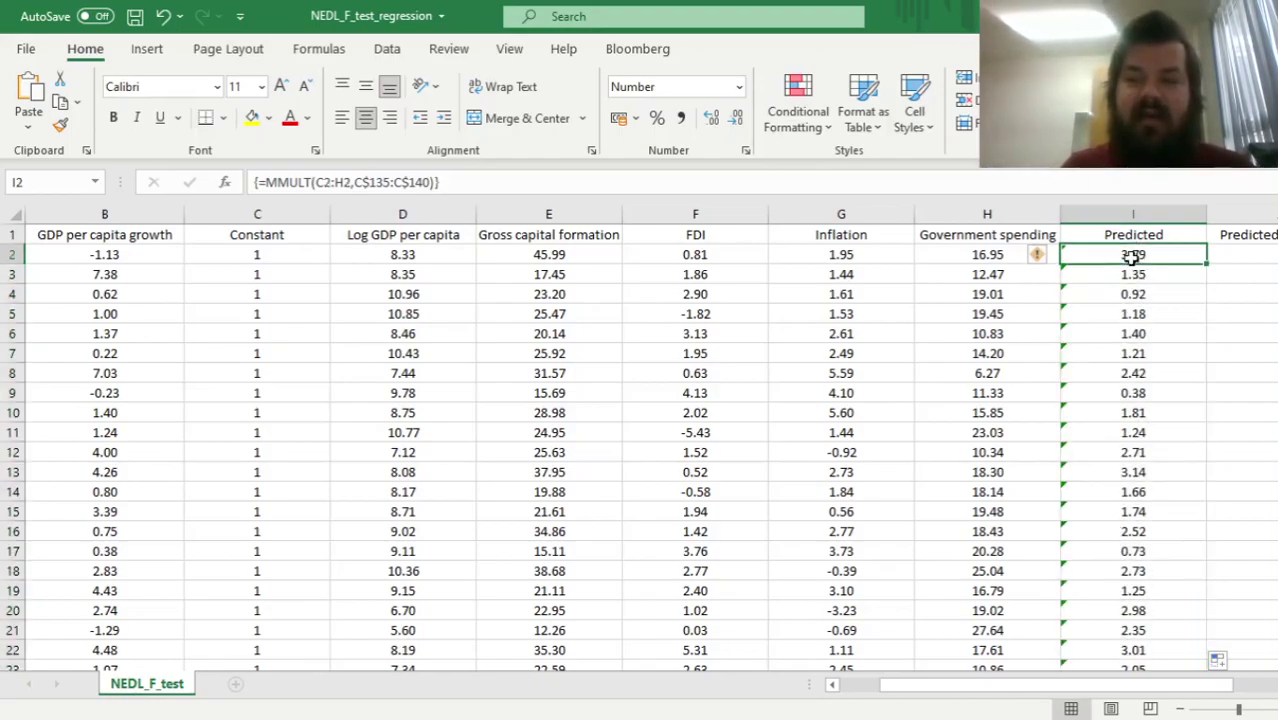
left_click(128, 253, "ctrl")
left_click_drag(1088, 686, 1118, 686)
left_click(252, 275)
left_click(1118, 274, "ctrl")
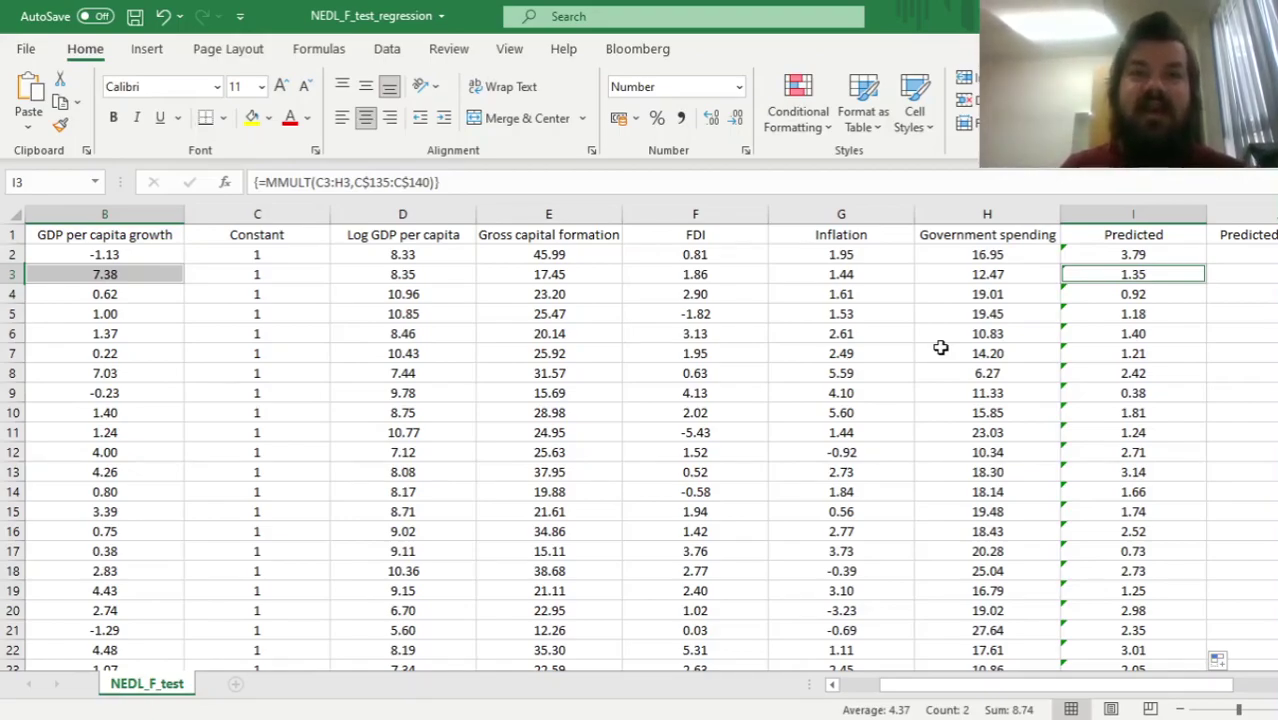
Build a formula in J2 of the Predicted deviation column subtracting the average of B2:B132 from I2.
left_click(1246, 415)
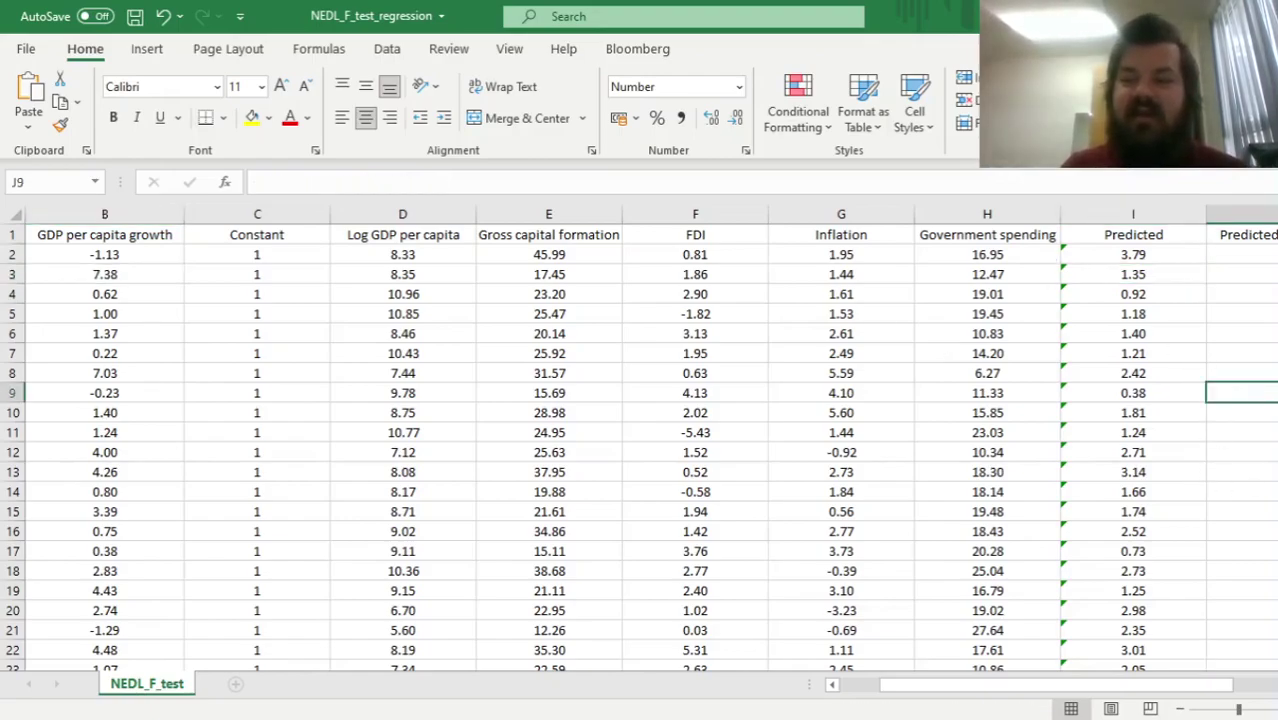
left_click(953, 235)
left_click(965, 254)
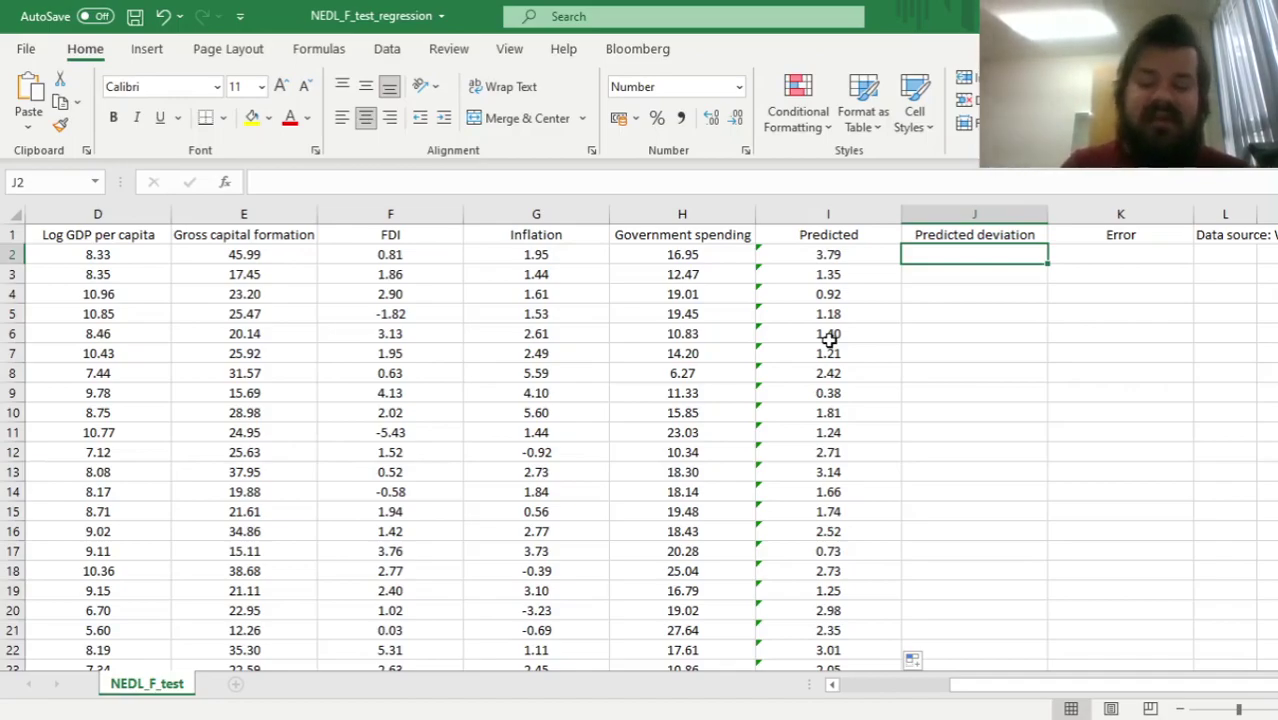
type("=")
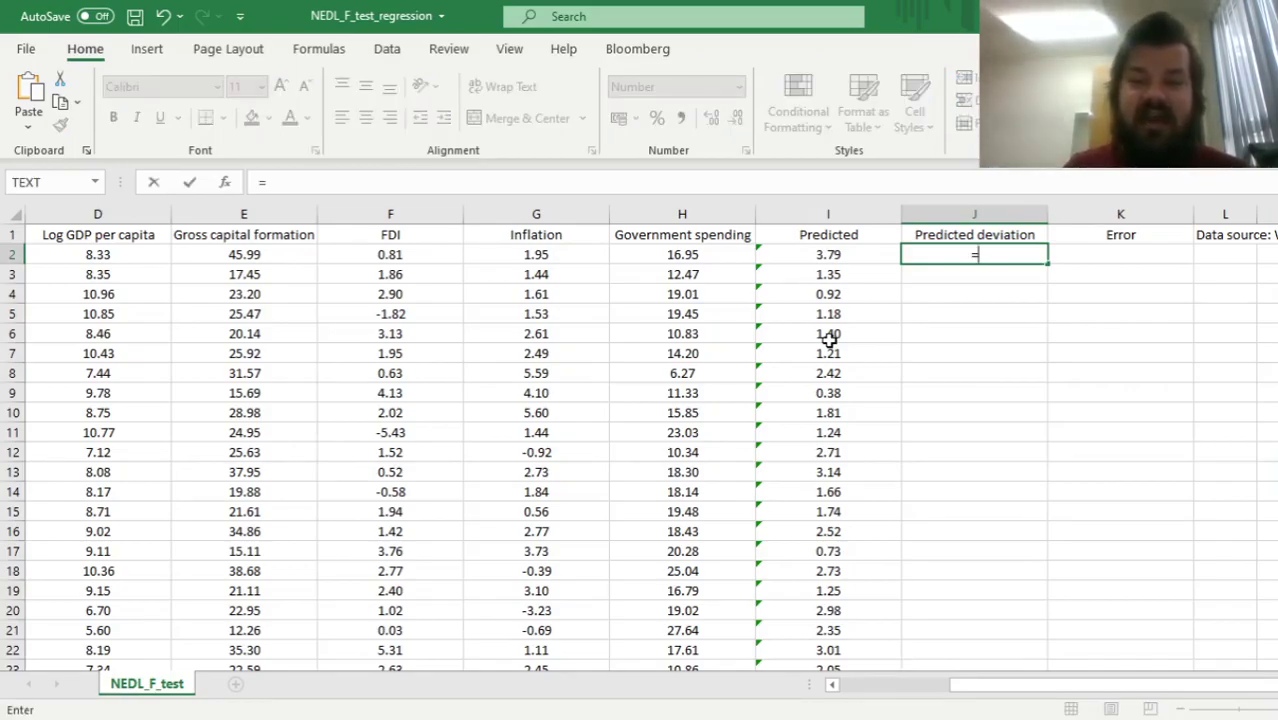
left_click(828, 253)
type("-AVERAGE(")
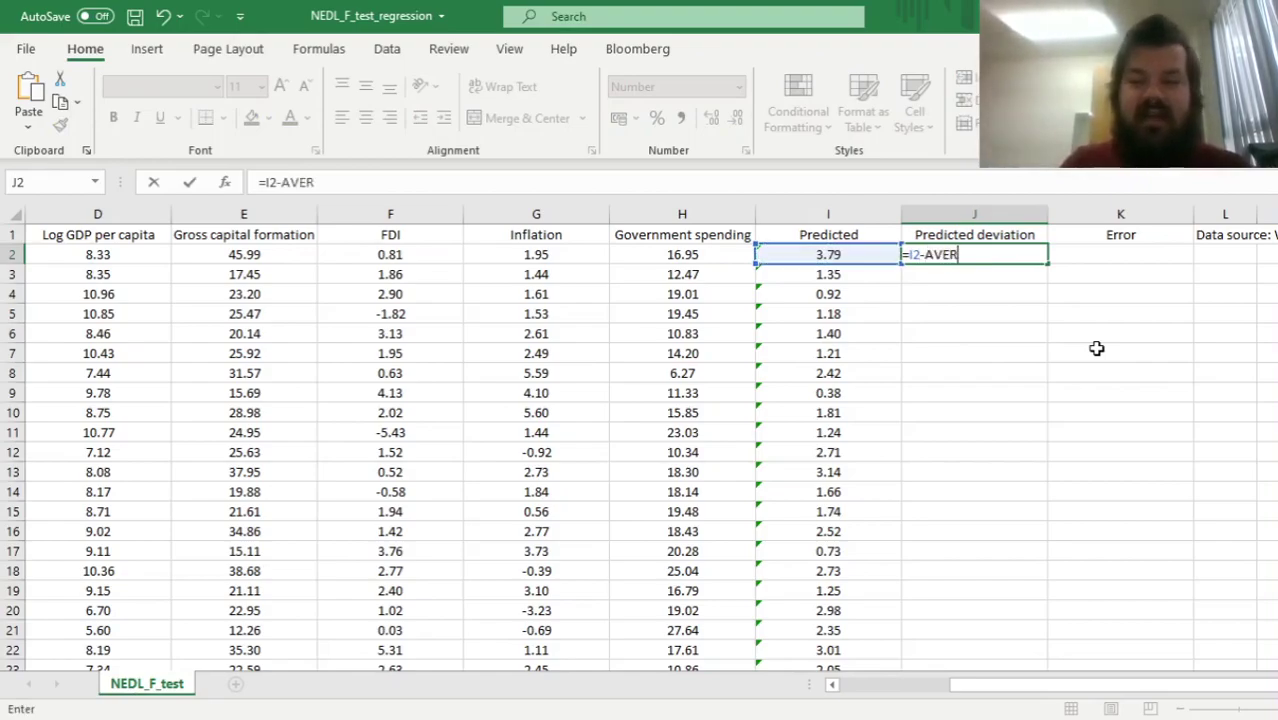
left_click(506, 290)
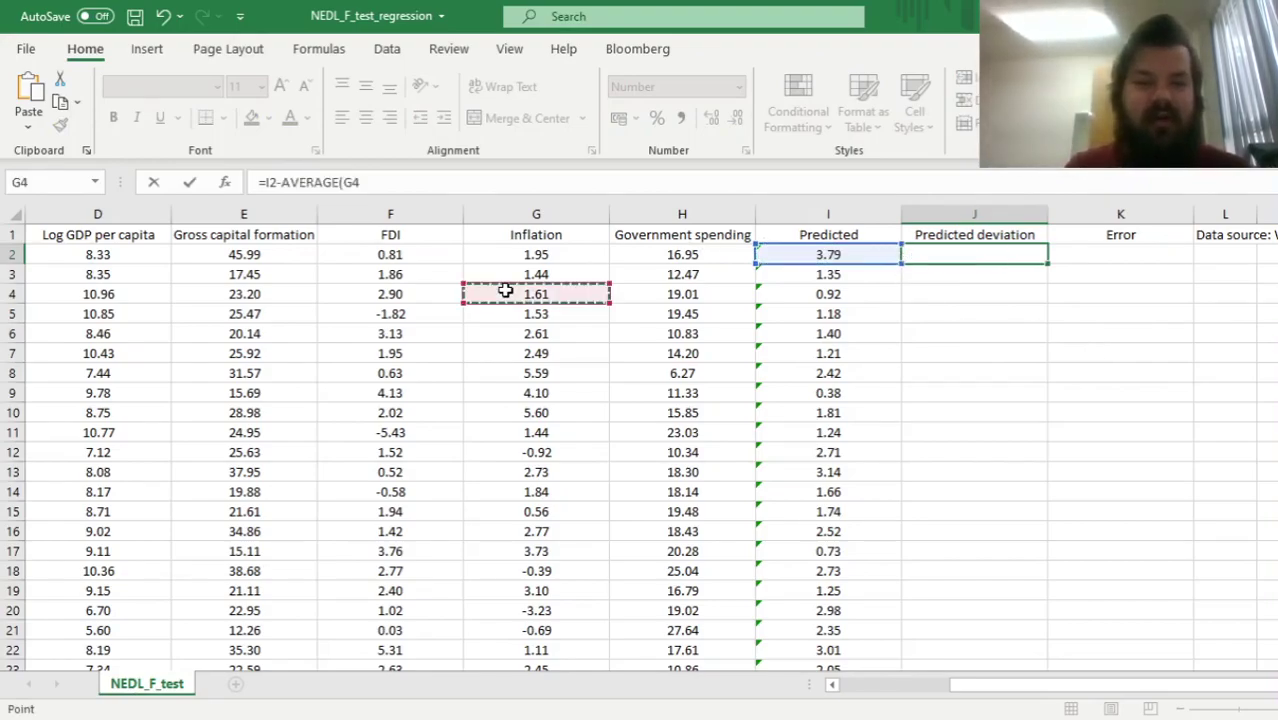
key("Left")
key("Left")
key("Left")
key("Left")
key("Left")
key("Up")
key("Up")
key("ctrl+shift+Down")
Lock the averaged rows to complete =I2-AVERAGE(B$2:B$132) in J2, and fill it down the Predicted deviation column.
left_click(350, 183)
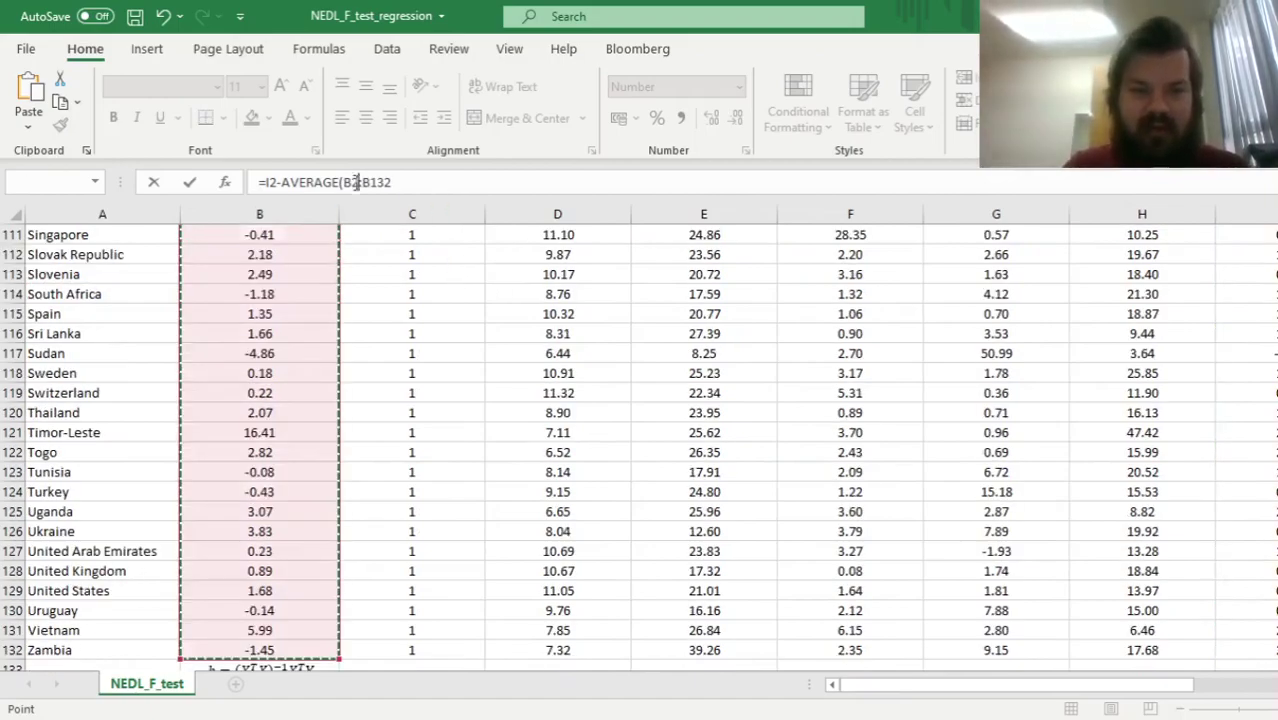
type("$")
left_click(375, 183)
type("$")
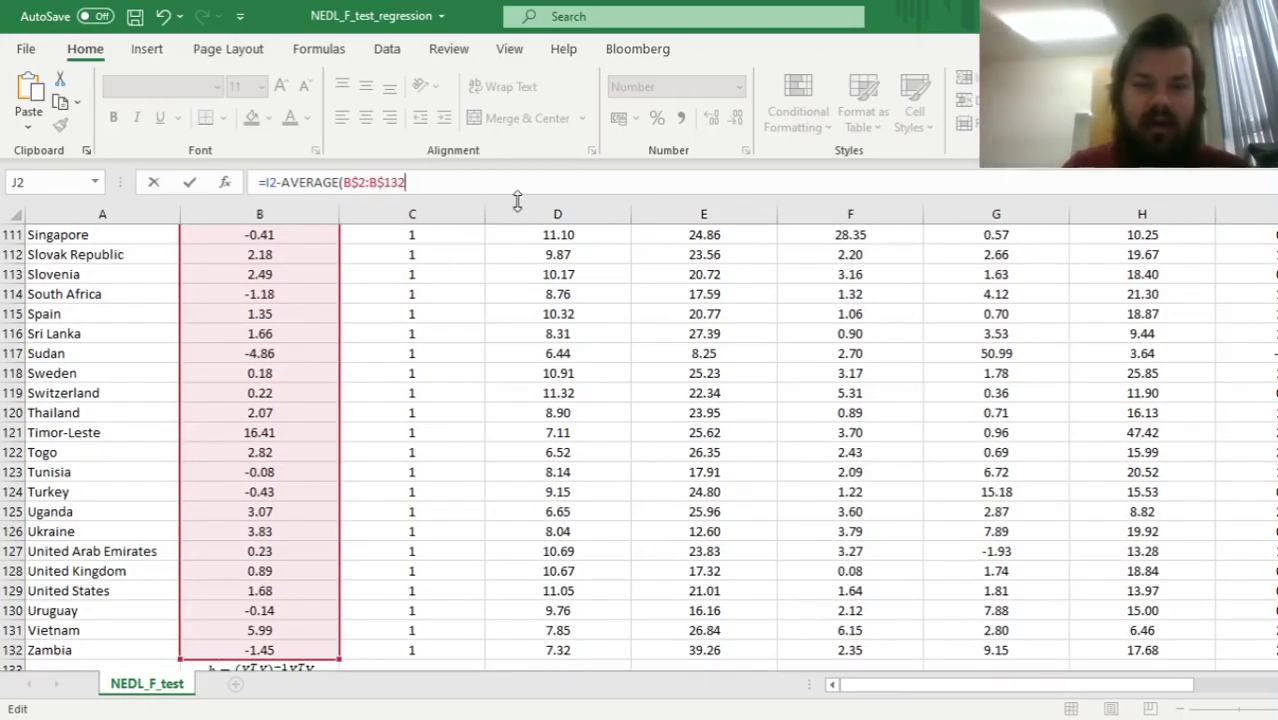
key("Return")
key("Up")
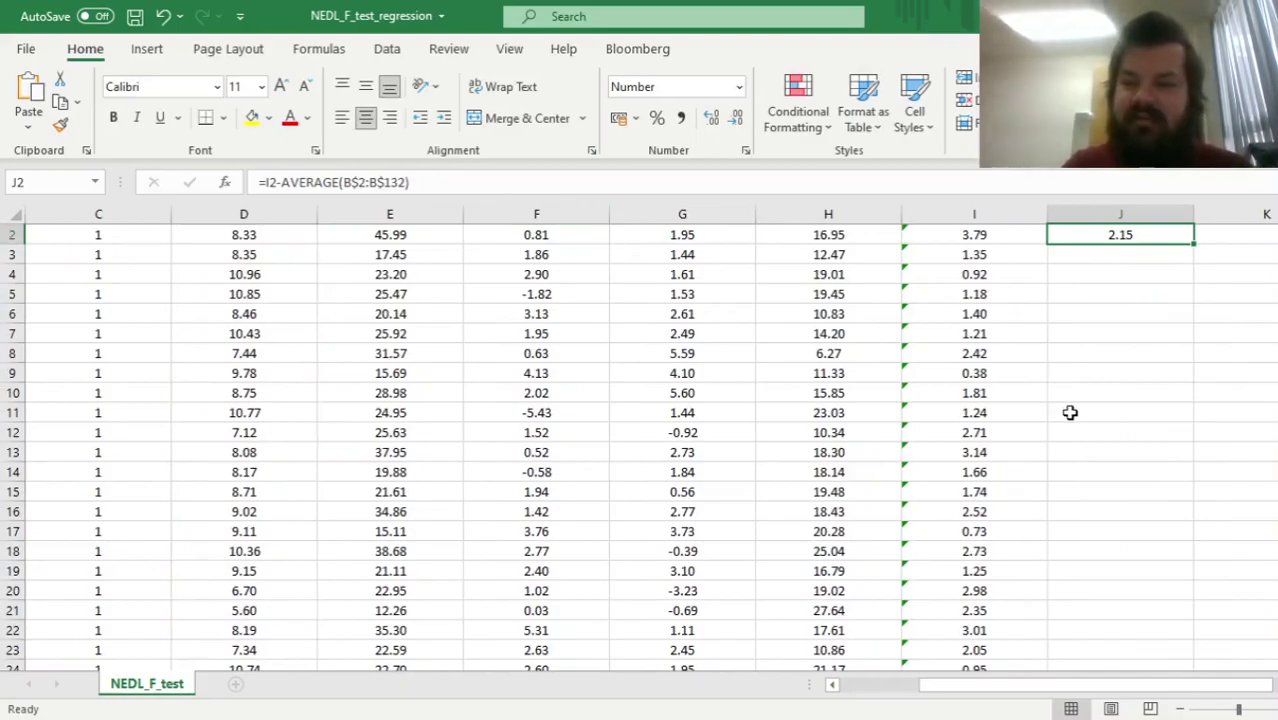
scroll(1130, 330, "up", 1)
double_click(1187, 260)
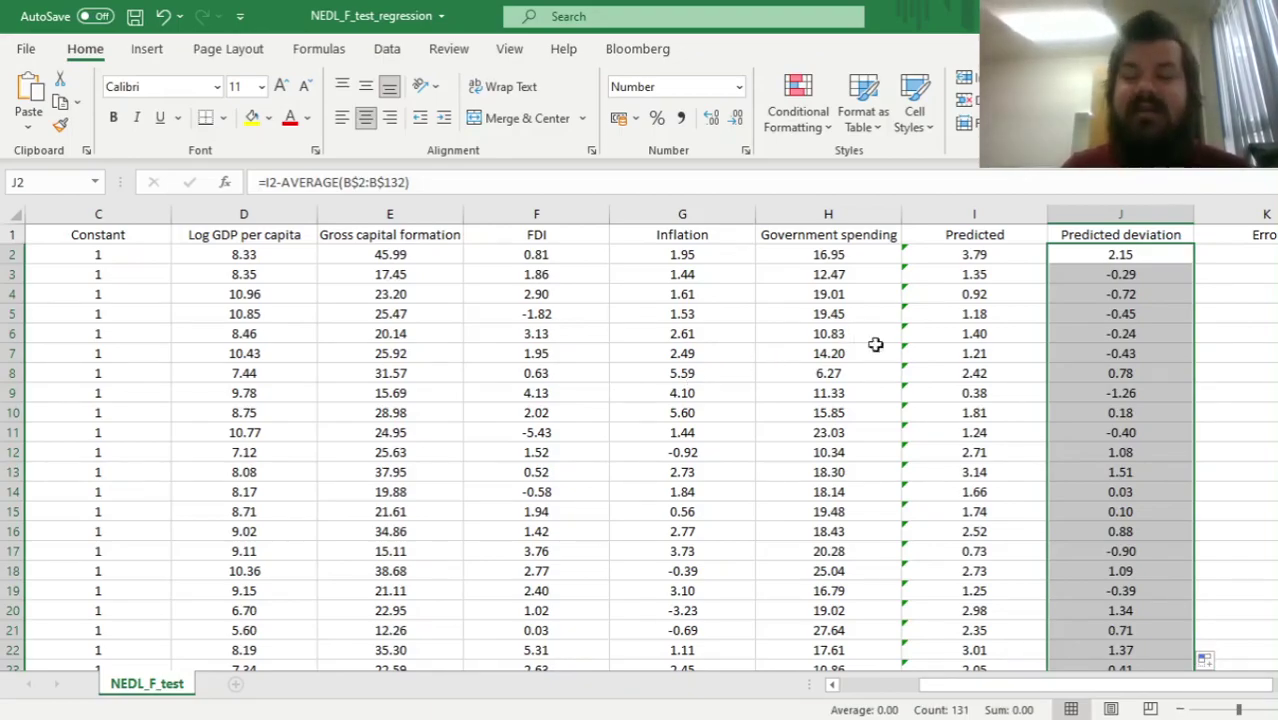
Calculate the error in K2 as actual minus predicted growth, =B2-I2, and fill it down the Error column.
left_click(1136, 258)
left_click(1224, 274)
key("Up")
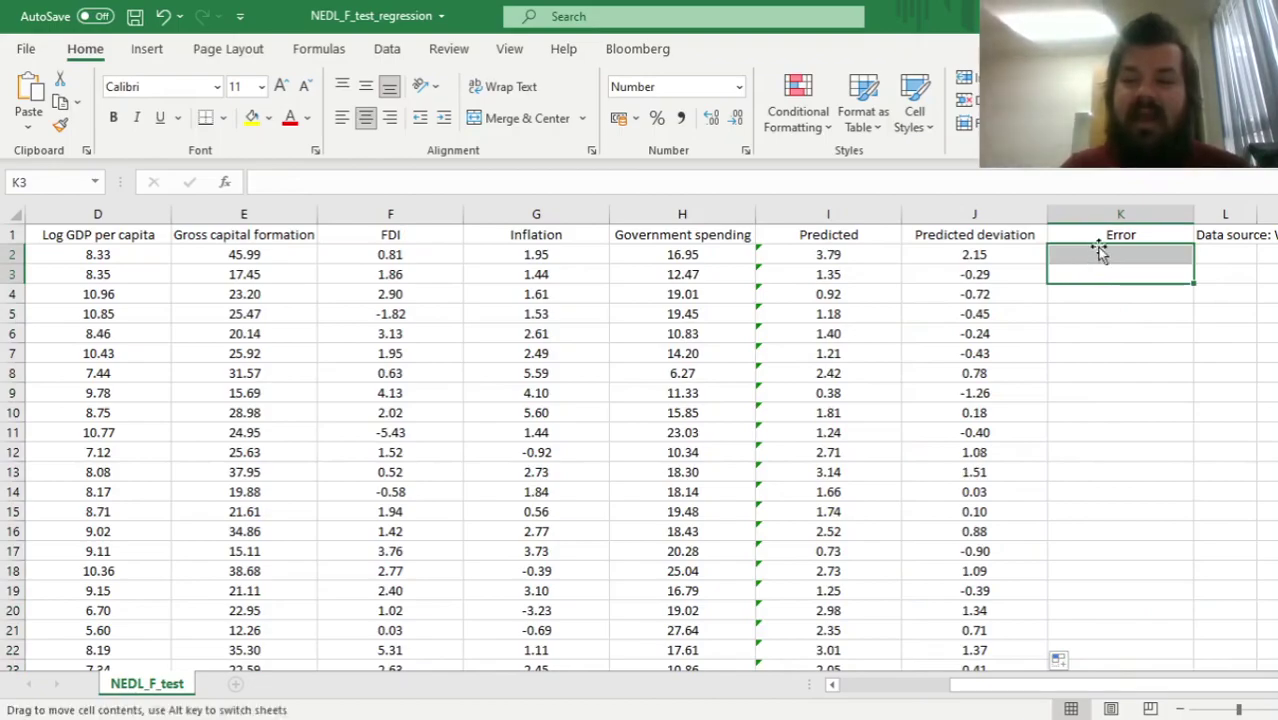
type("=")
key("Left")
key("Left")
key("Left")
key("Right")
key("ctrl+Left")
key("Right")
type("-")
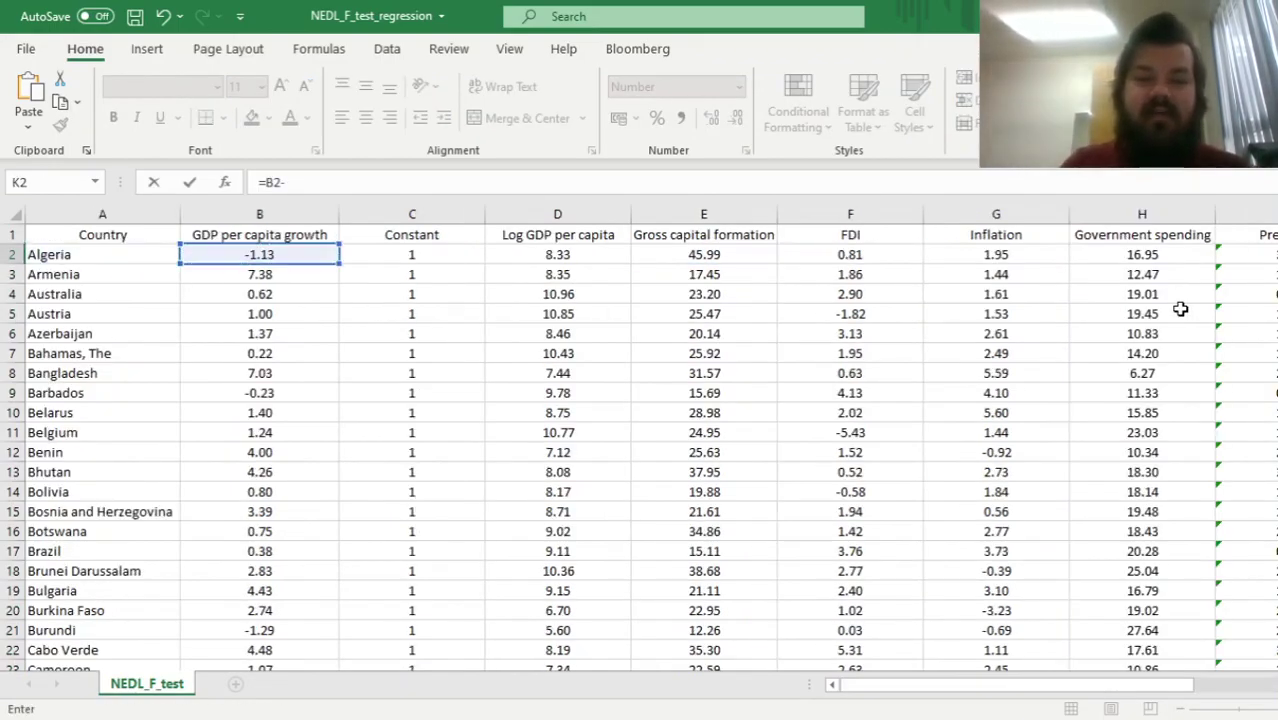
key("Left")
key("Left")
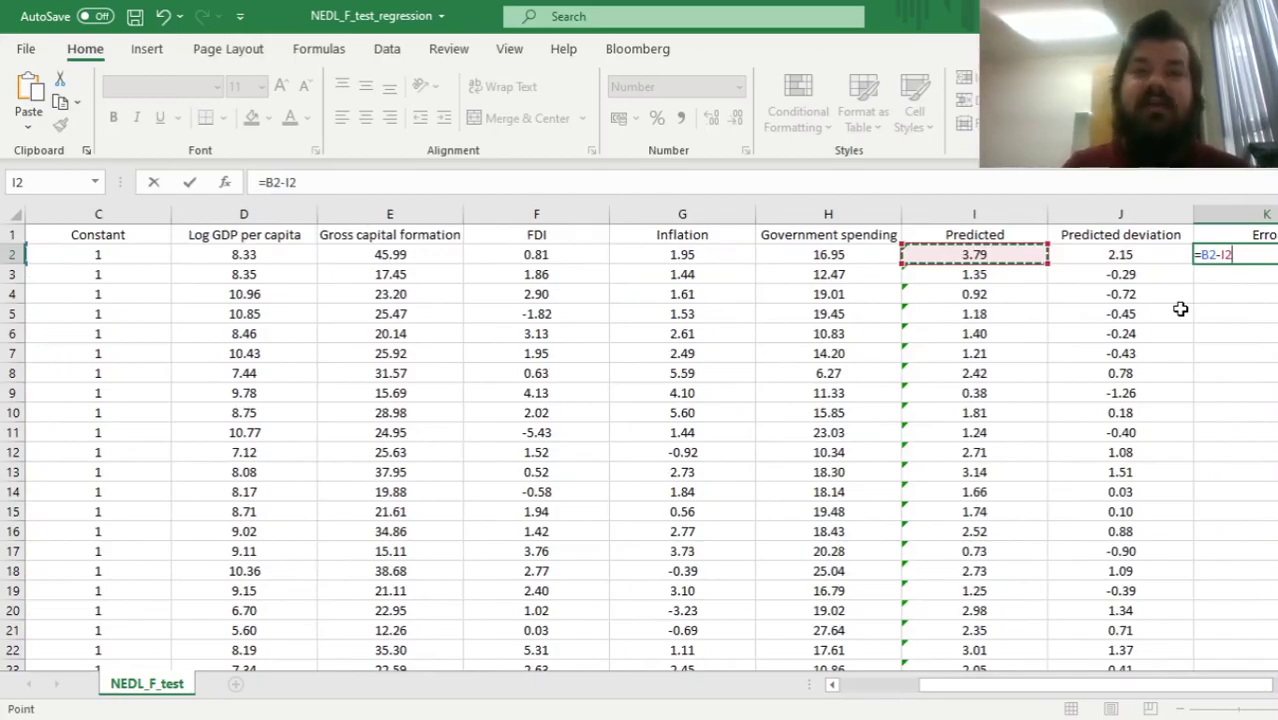
key("ctrl+Return")
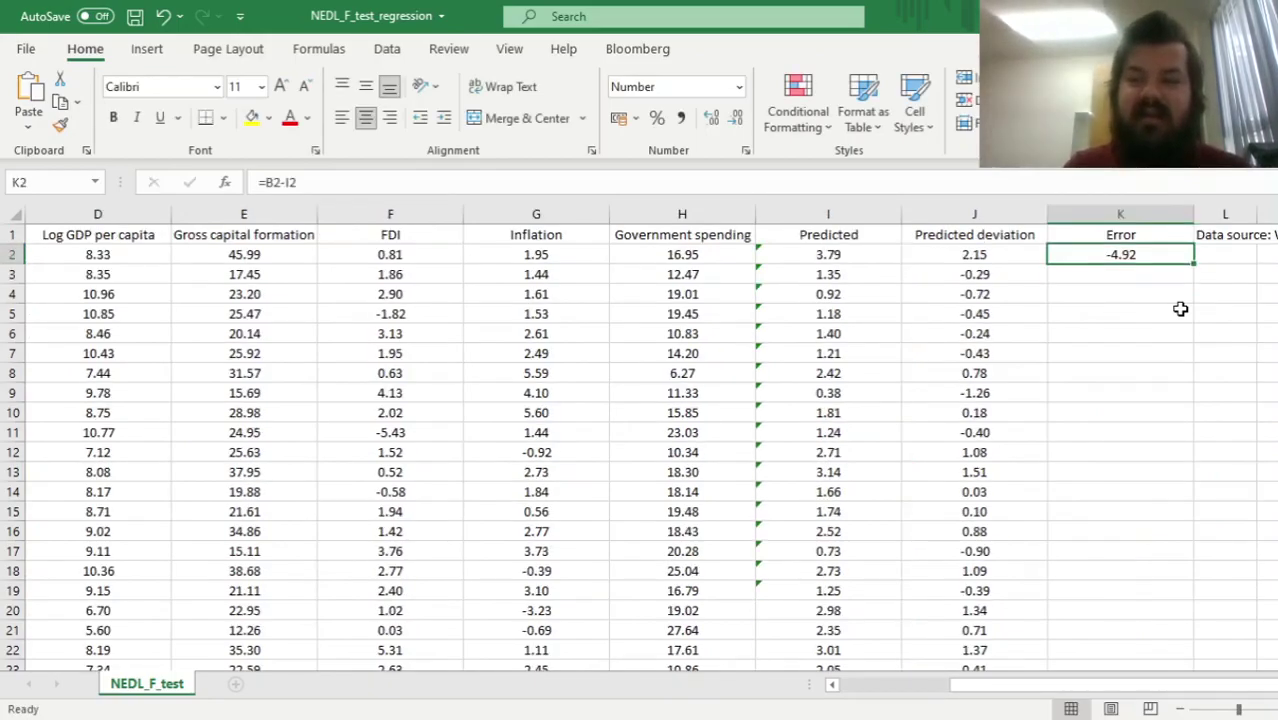
double_click(1190, 263)
left_click(1135, 290)
Calculate the explained squared sum in C146 from the predicted deviations with =SUMSQ(J2:J132).
key("ctrl+Down")
scroll(337, 536, "down", 7)
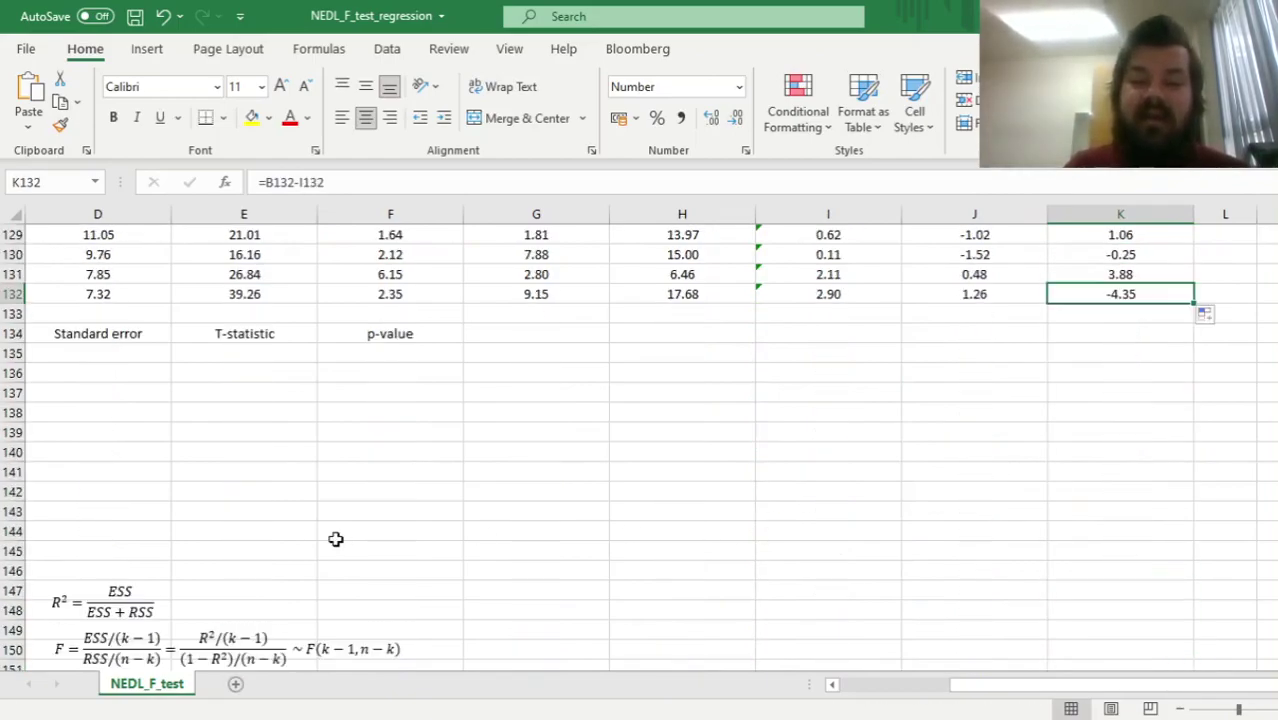
left_click_drag(390, 556, 3, 452)
left_click(418, 491)
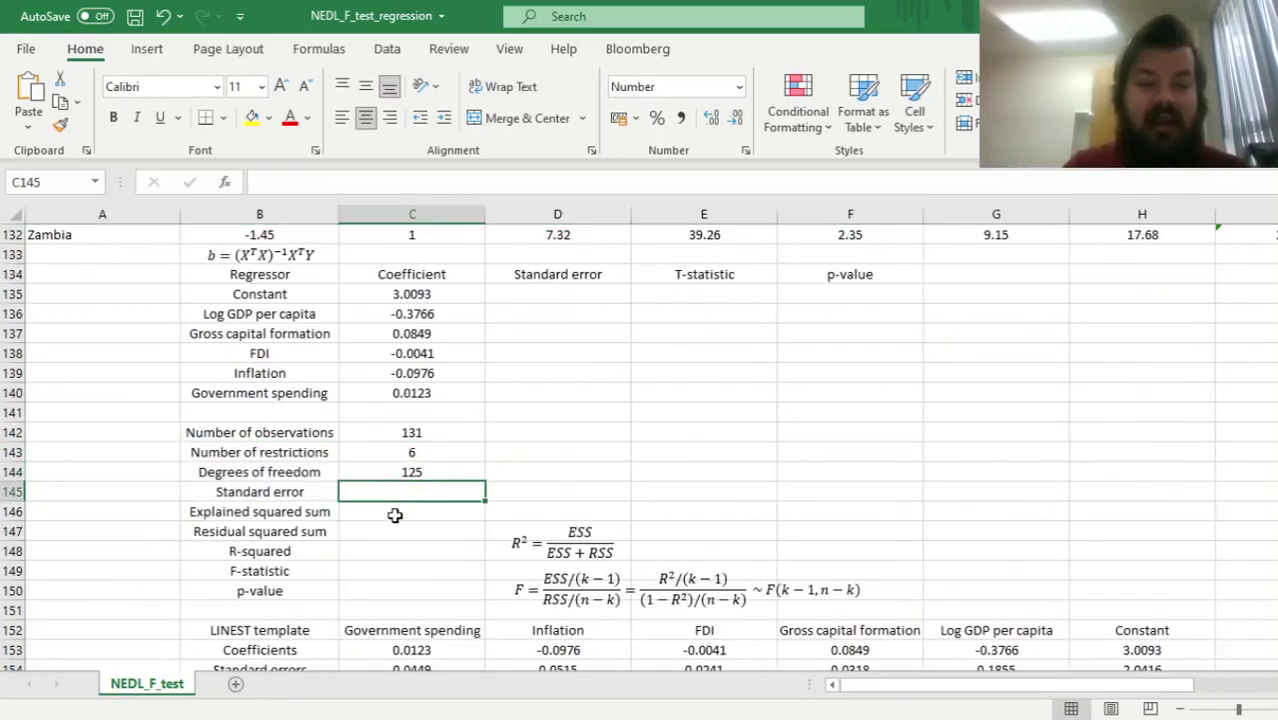
left_click(417, 515)
left_click(404, 532)
left_click(400, 508)
type("=")
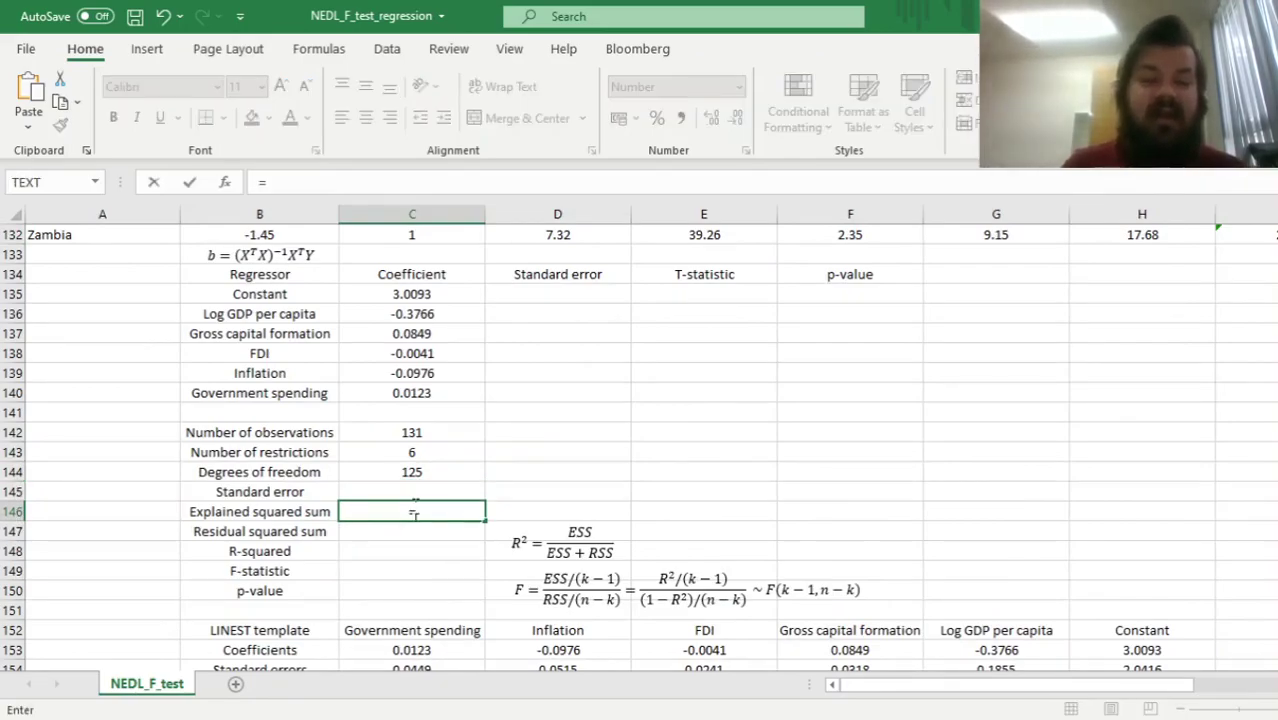
type("SUMSQ(")
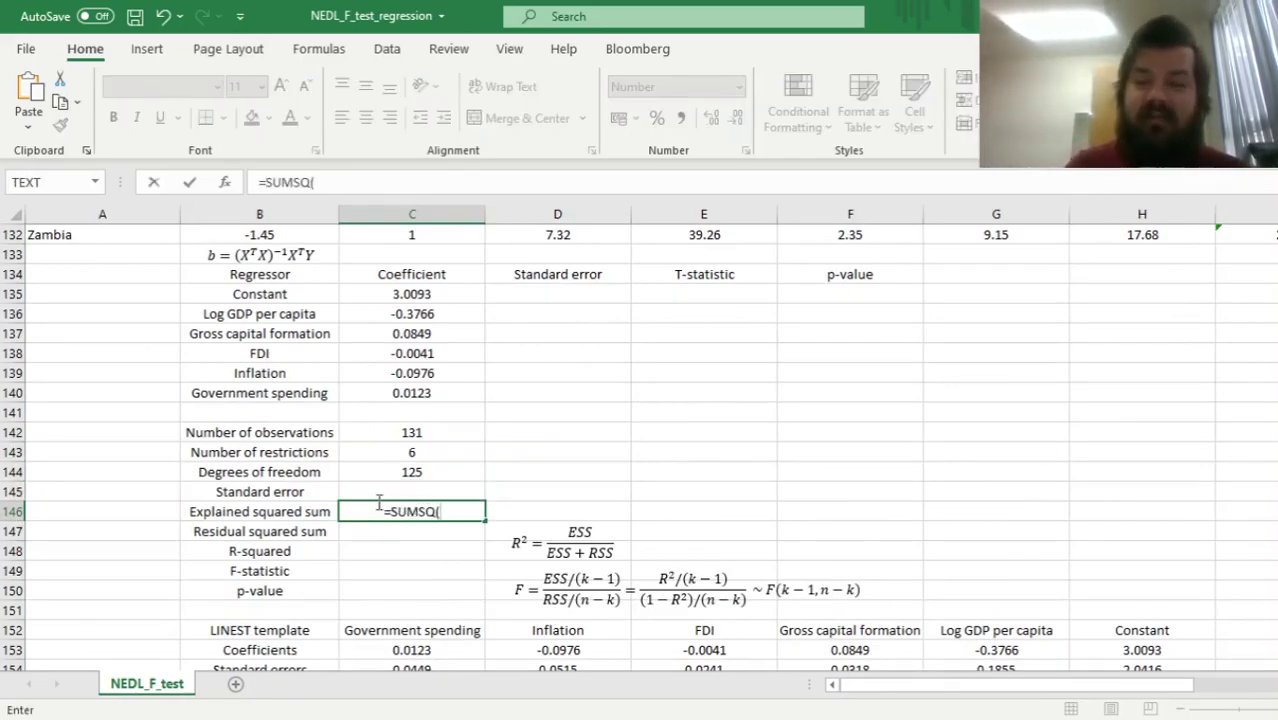
left_click_drag(986, 333, 1093, 391)
left_click(1113, 217)
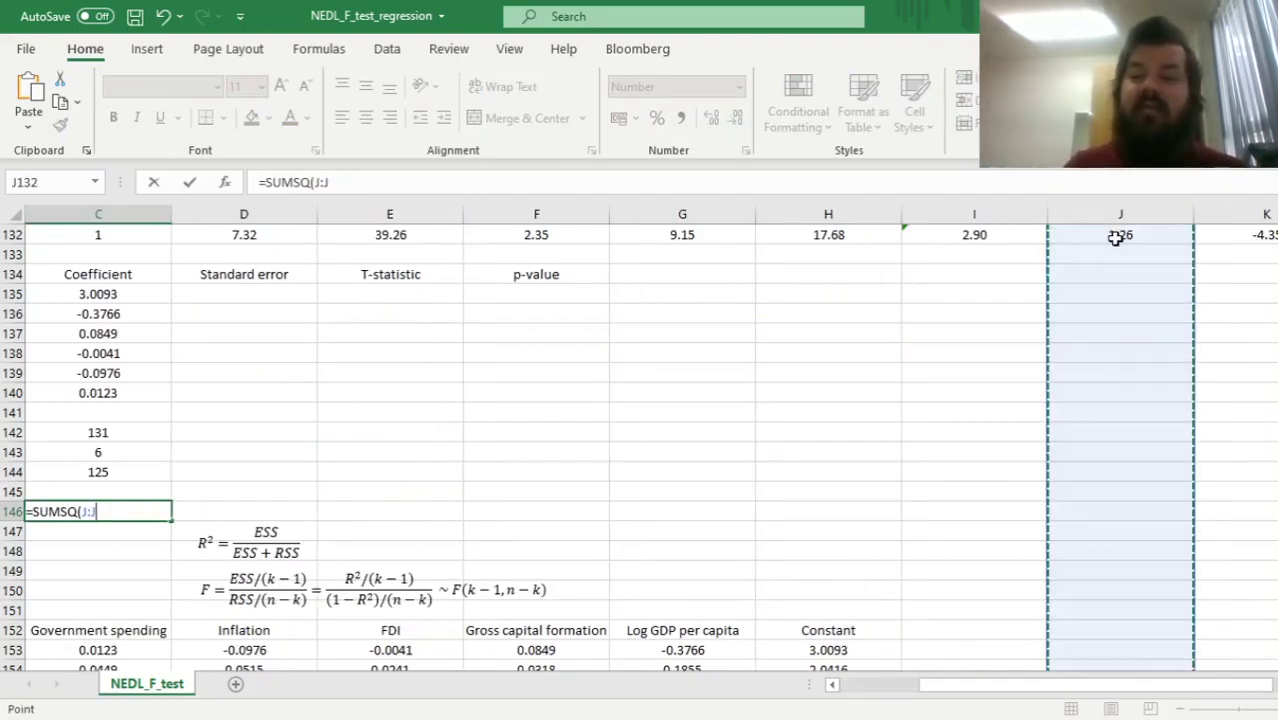
left_click(1119, 238)
key("ctrl+Up")
key("Down")
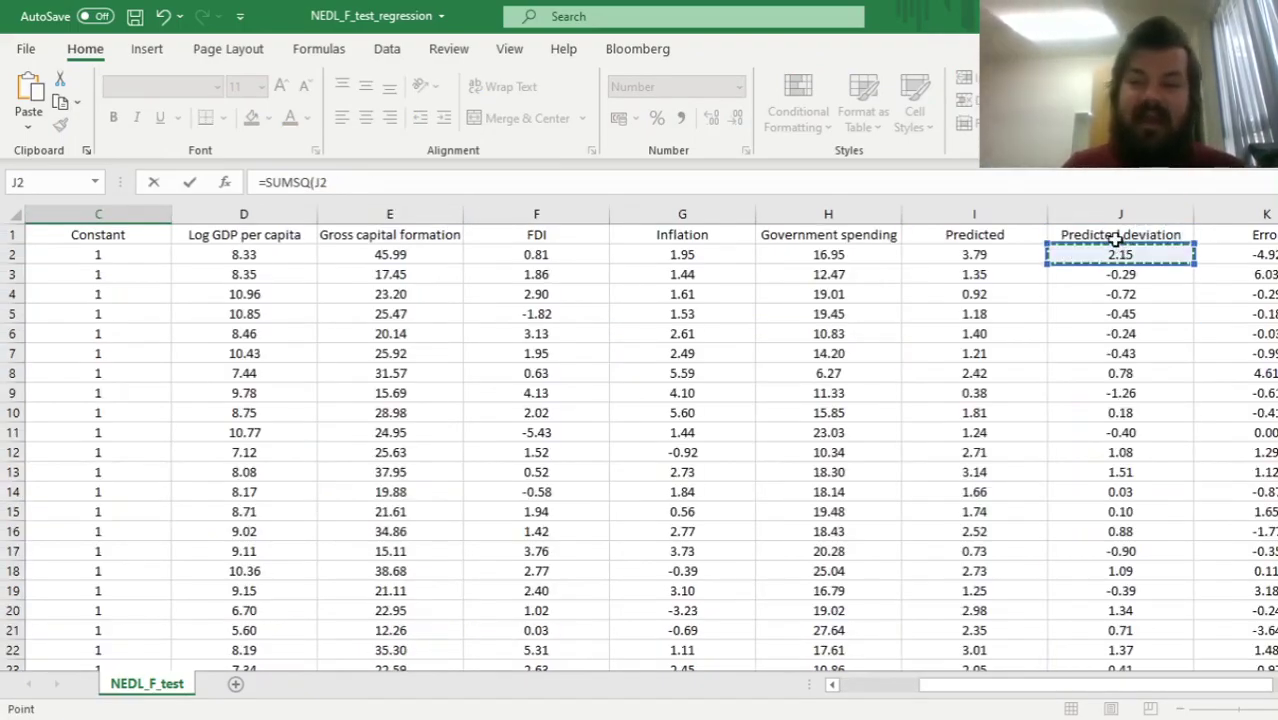
key("ctrl+shift+Down")
type(")")
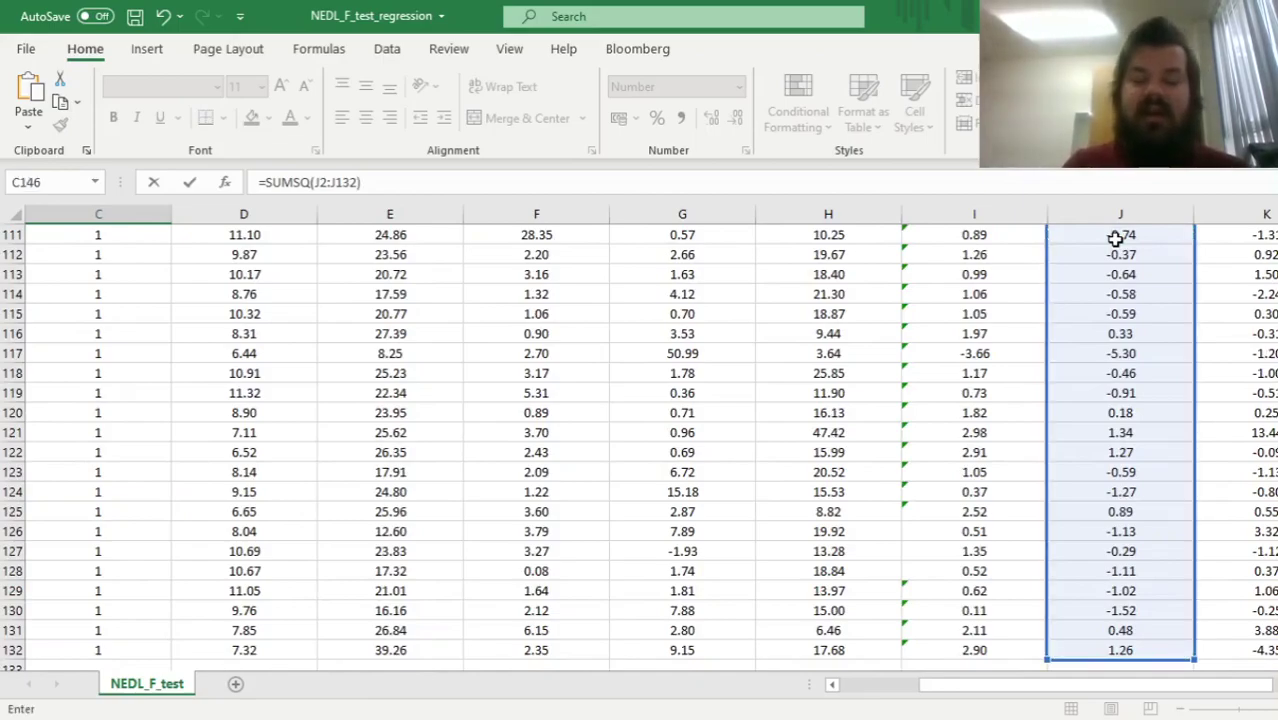
key("Return")
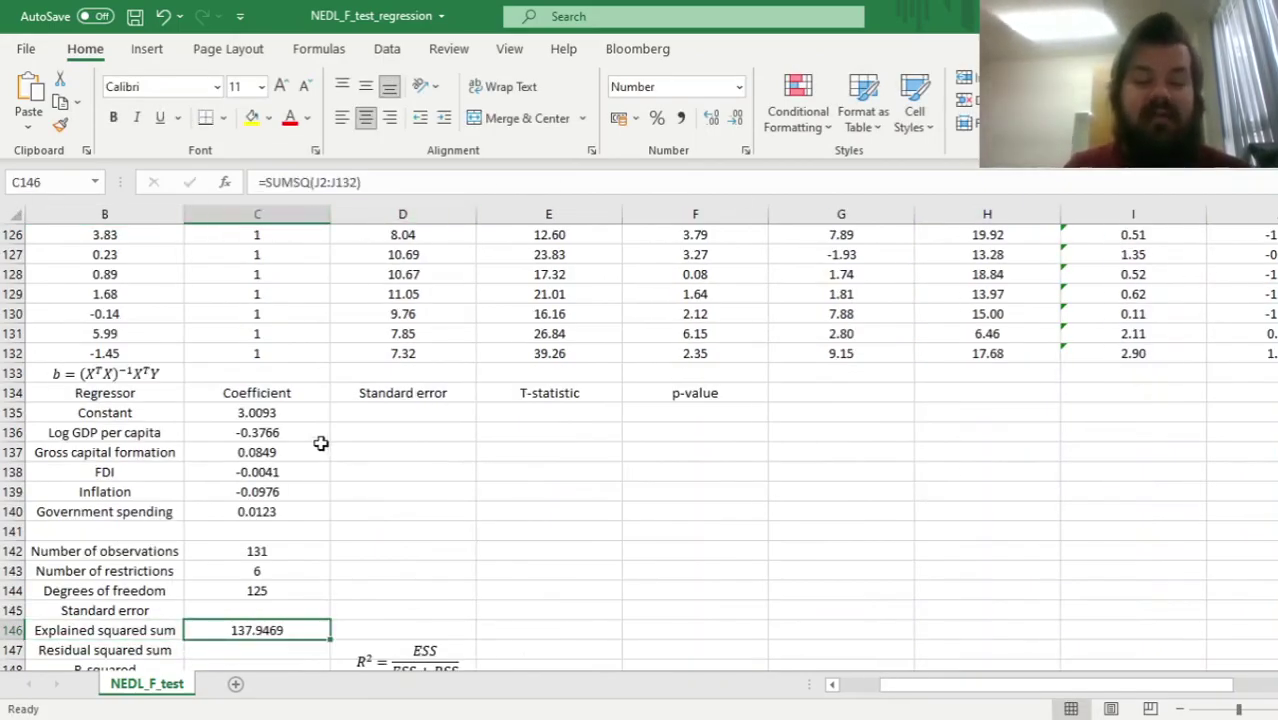
Calculate the residual squared sum in C147 from the Error column with =SUMSQ(K2:K132).
left_click(257, 648)
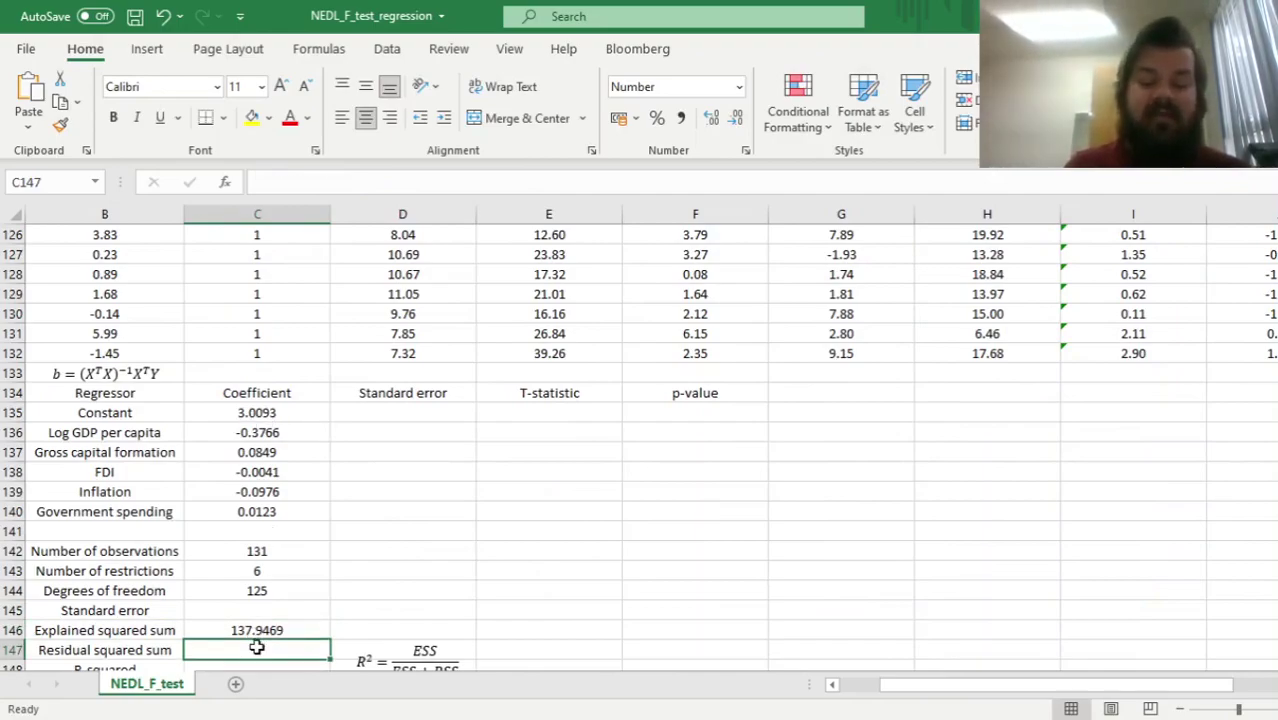
type("=SUMSQ(")
left_click(1011, 423)
scroll(1044, 408, "right", 2)
left_click(1030, 388)
key("ctrl+Up")
key("Down")
key("Right")
key("ctrl+shift+Down")
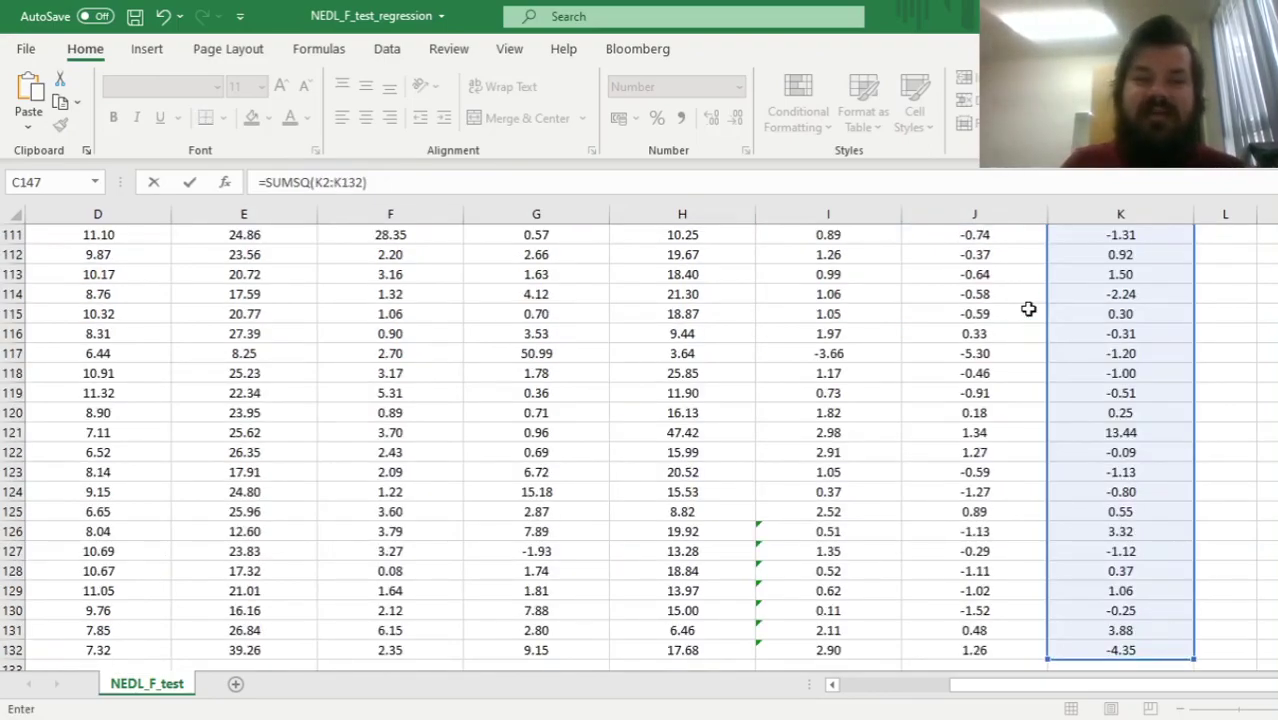
key("Return")
key("Up")
key("Left")
key("Right")
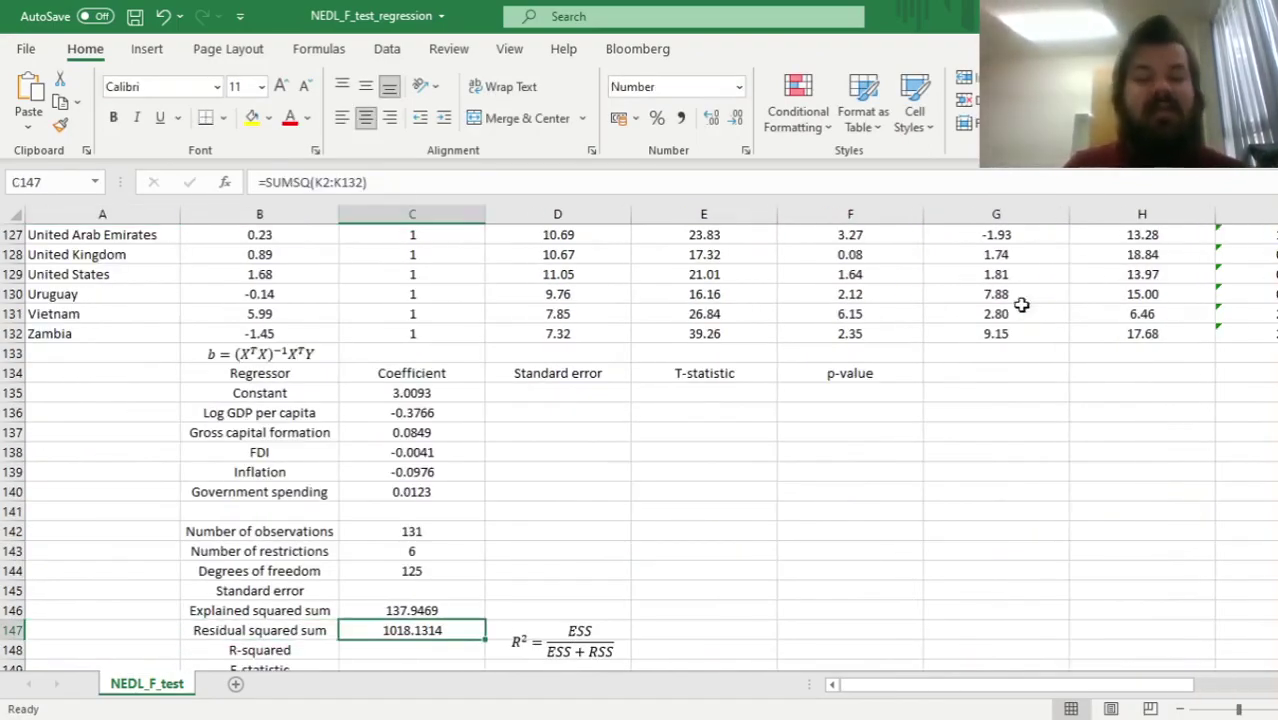
Compare the explained and residual squared sums in C146:C147 with the LINEST output in C157:D157.
scroll(442, 397, "down", 5)
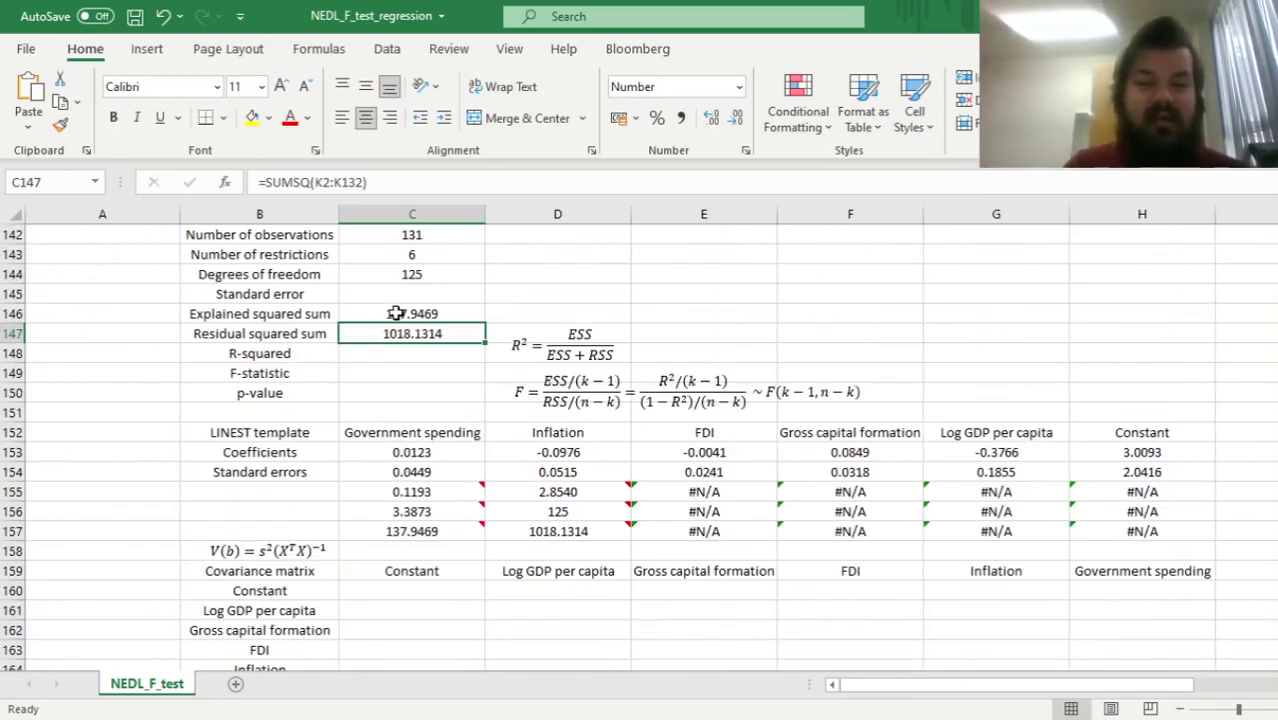
left_click_drag(411, 306, 410, 330)
left_click_drag(420, 531, 515, 529)
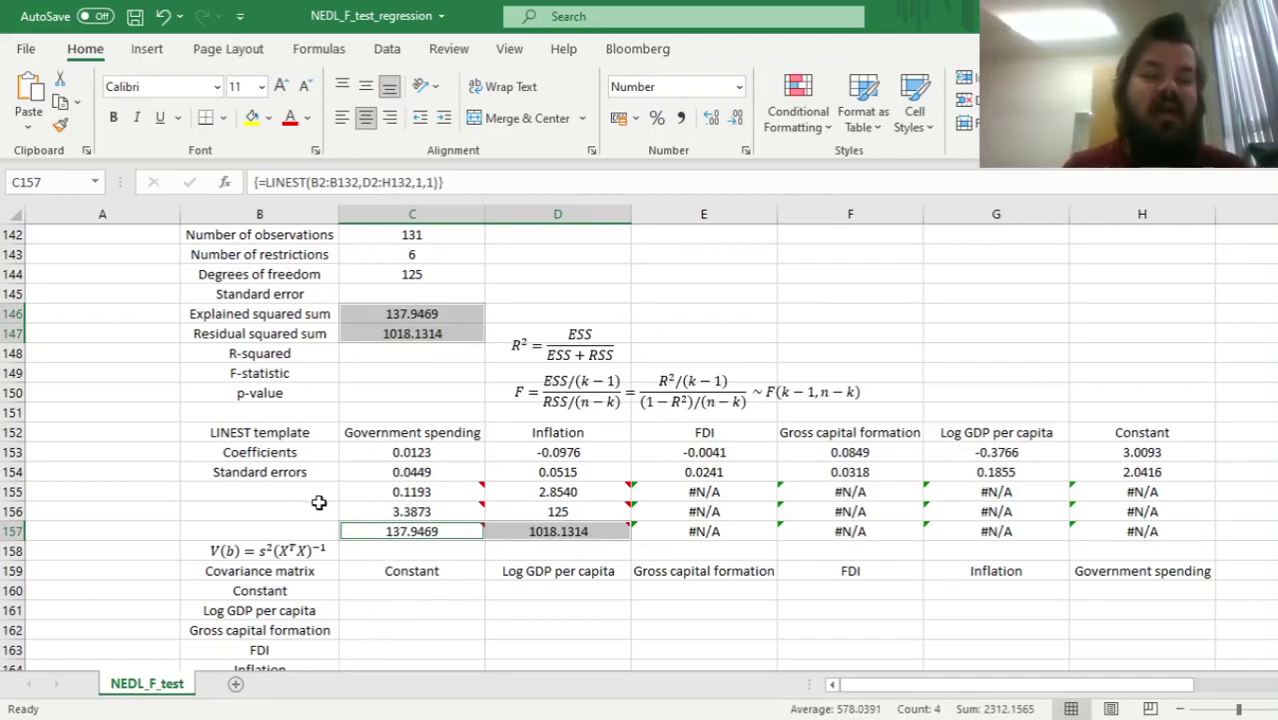
left_click(410, 527)
left_click(527, 527)
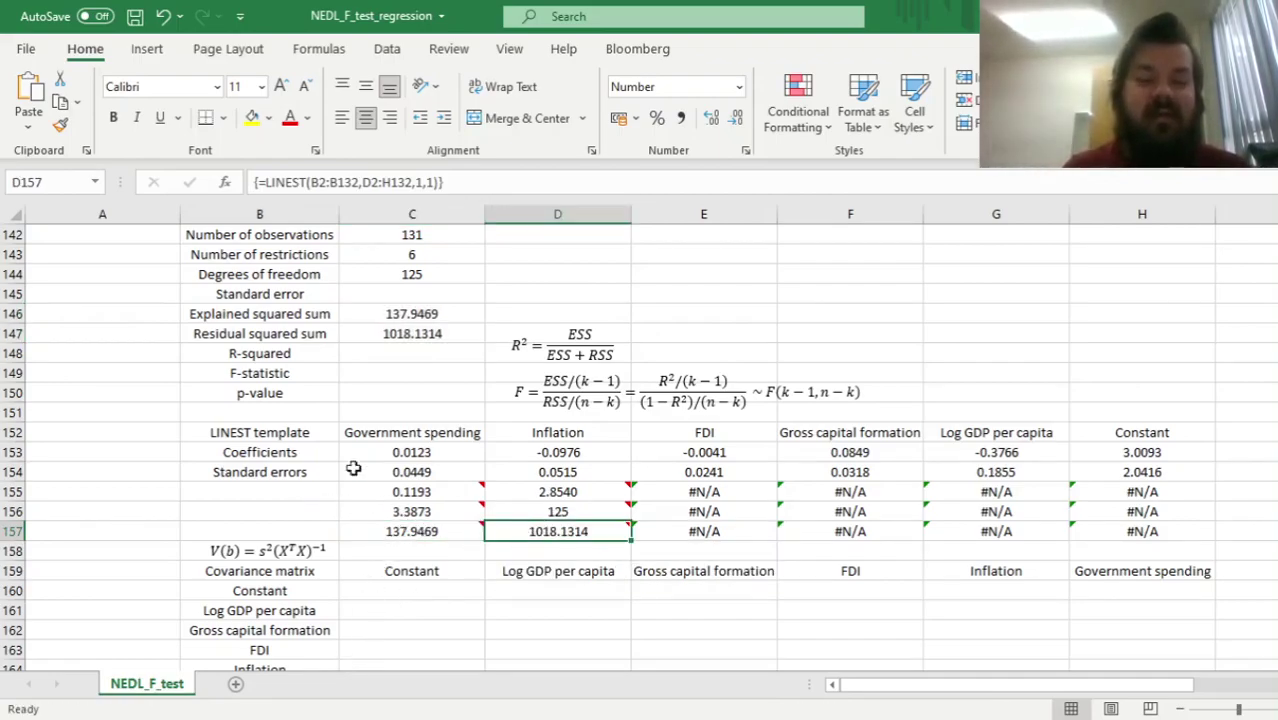
Calculate the regression's standard error in C145 with =SQRT(C147/C144), and compare it with the LINEST value in D155.
scroll(340, 343, "up", 1)
left_click(412, 353)
scroll(583, 314, "up", 1)
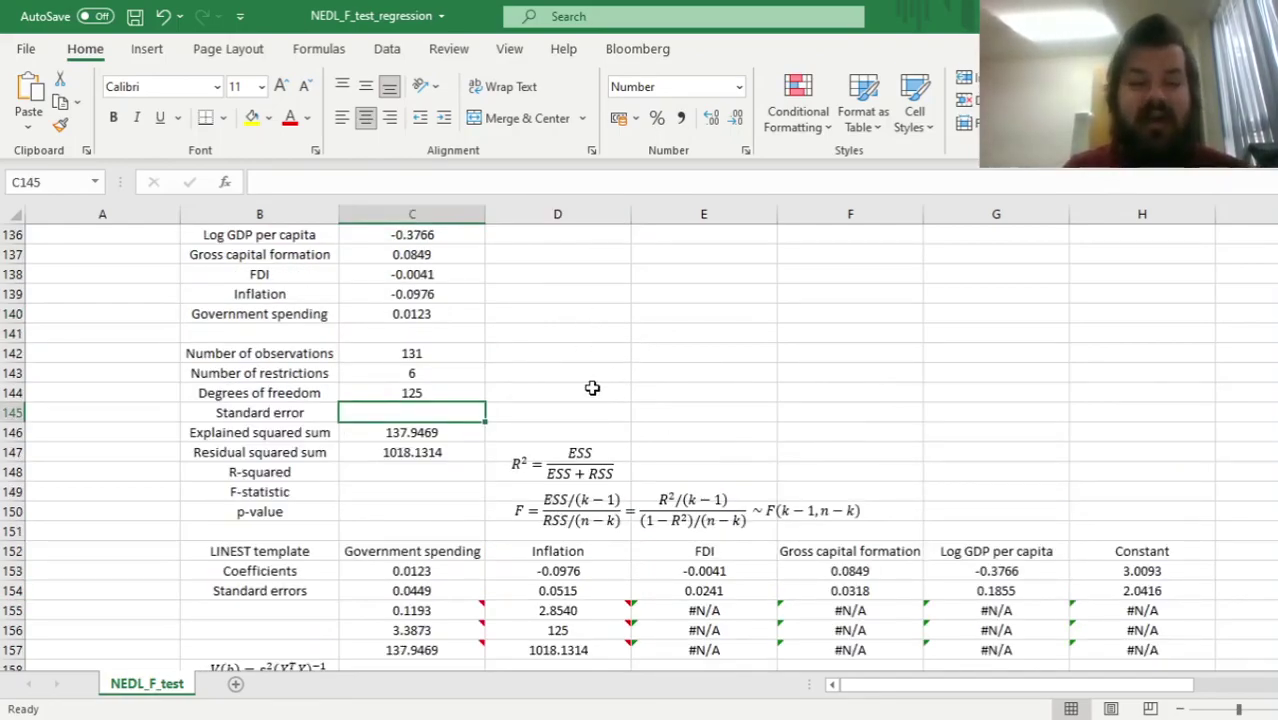
left_click(413, 452)
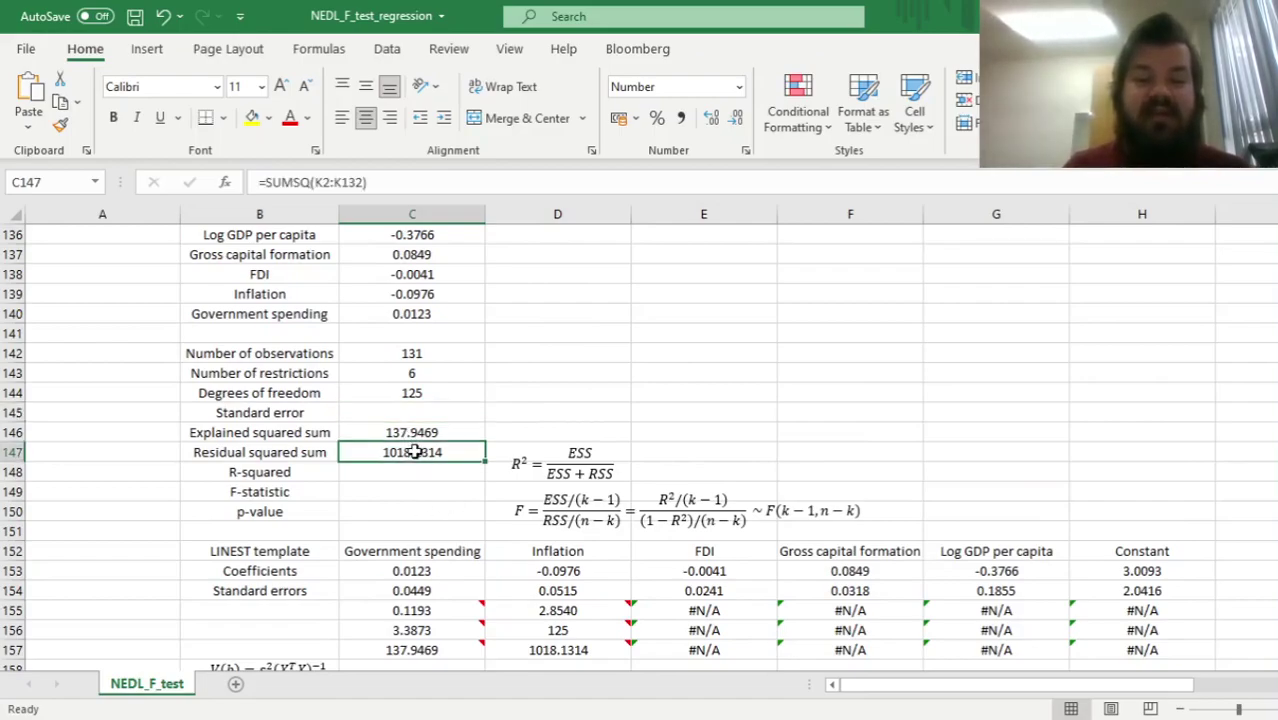
left_click(416, 398)
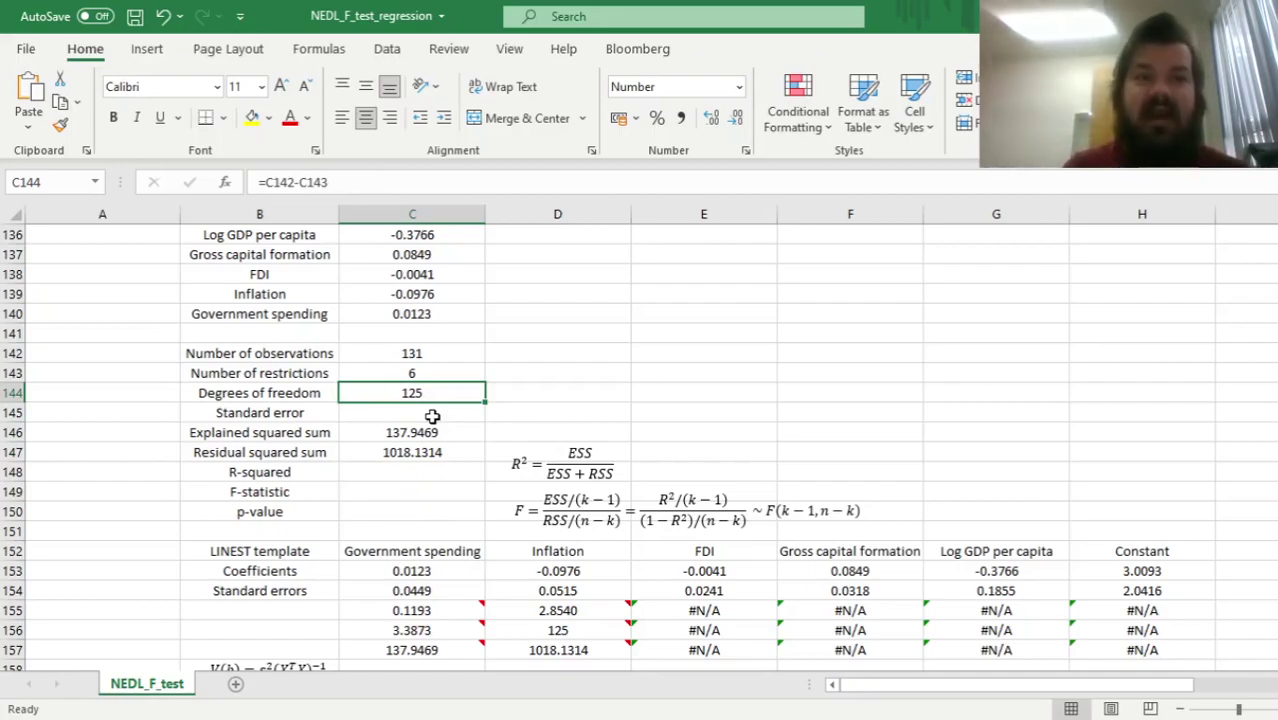
left_click(435, 413)
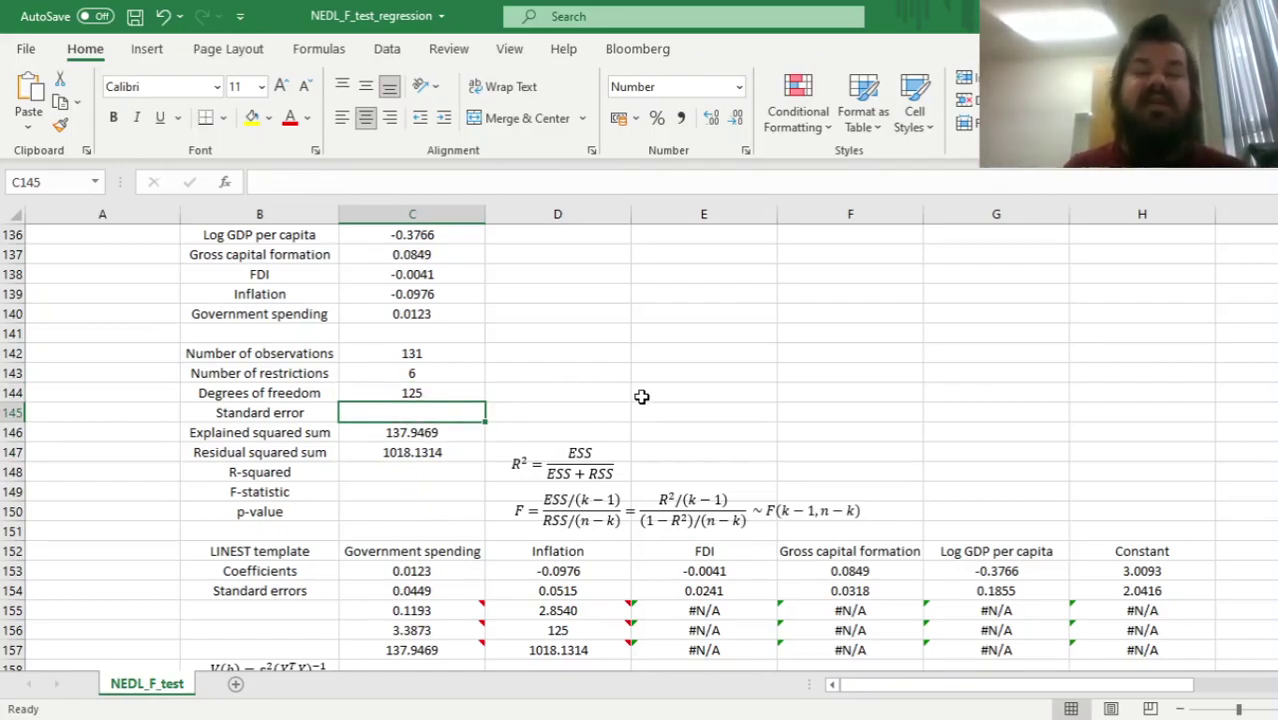
type("=SQRT(")
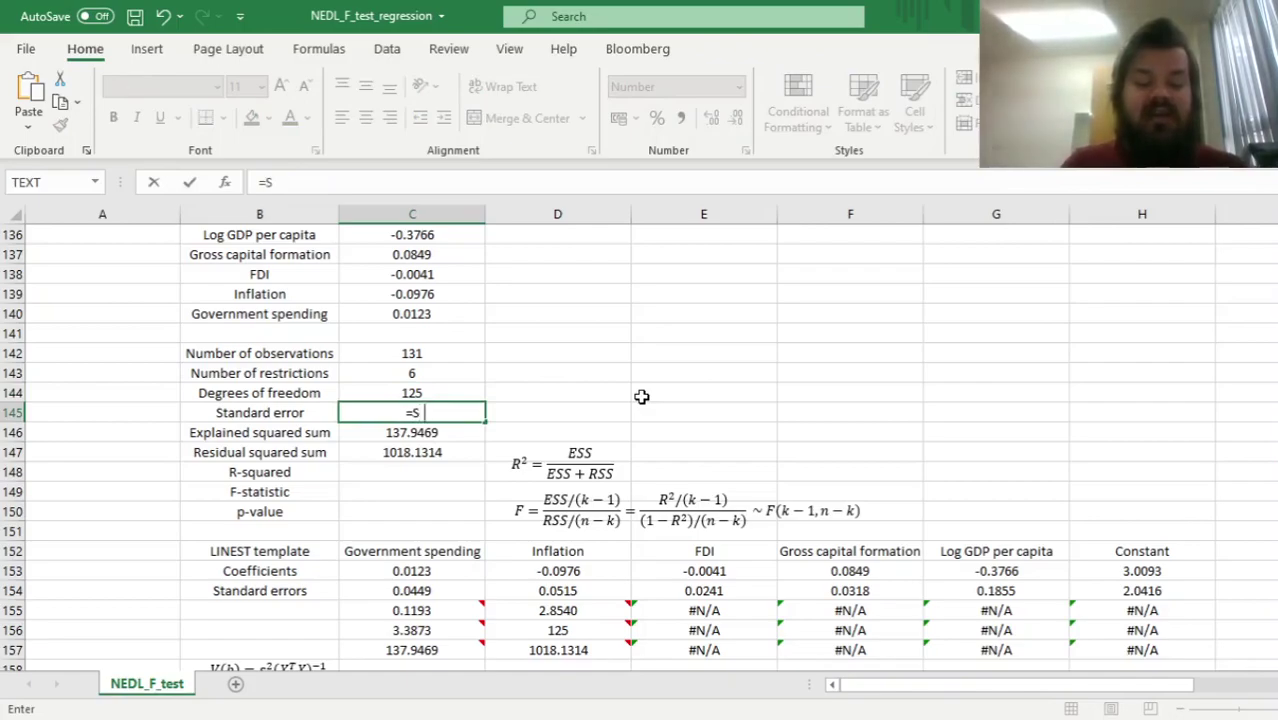
left_click(394, 455)
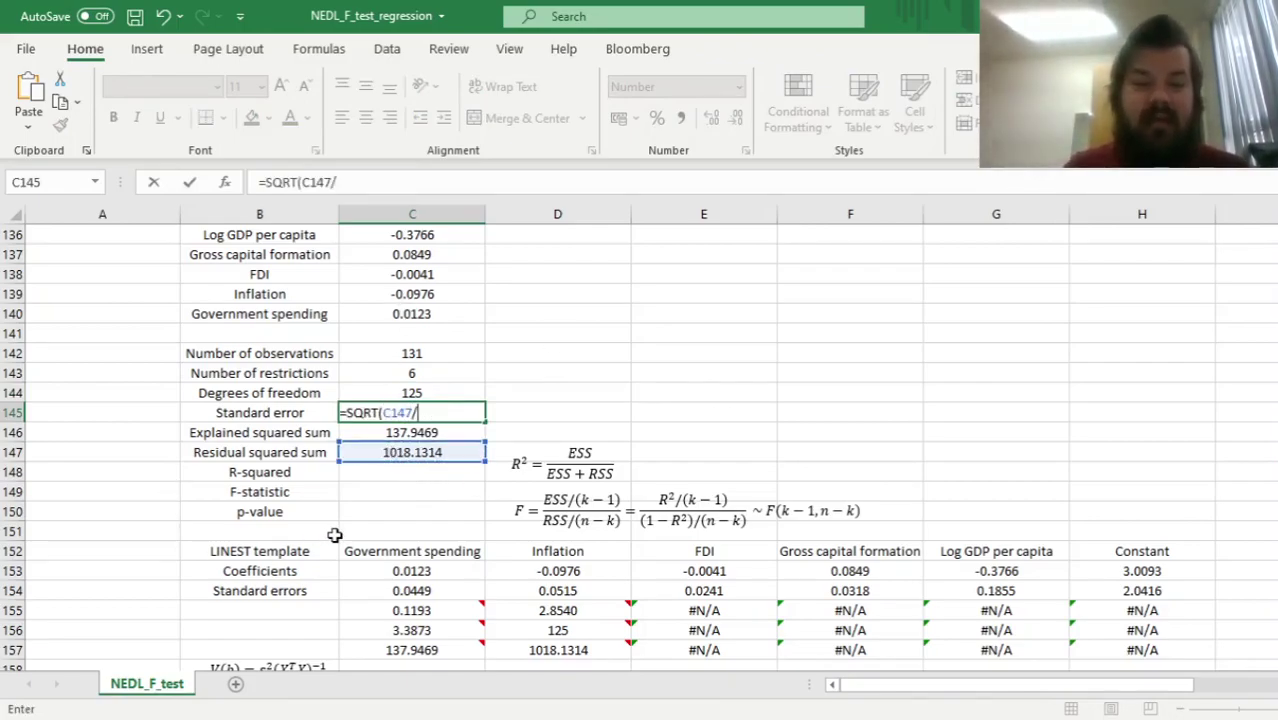
type("/")
left_click(440, 395)
type(")")
key("Return")
key("Up")
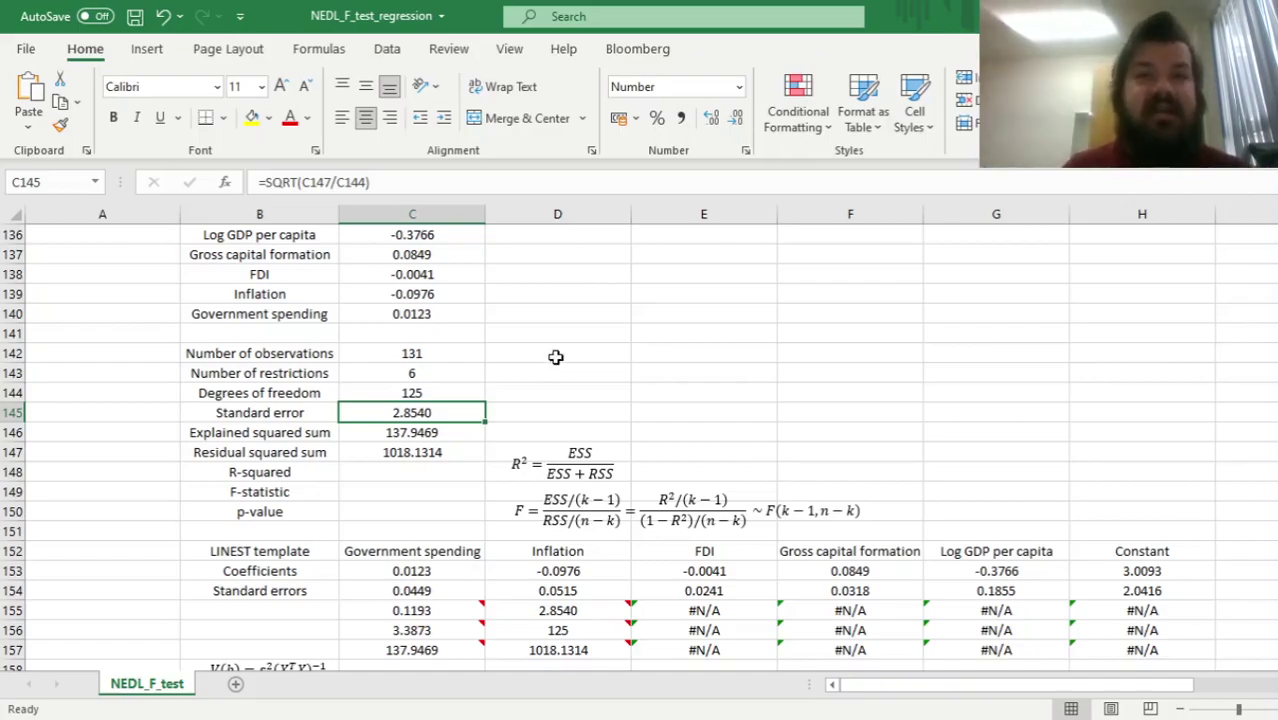
left_click(558, 610, "ctrl")
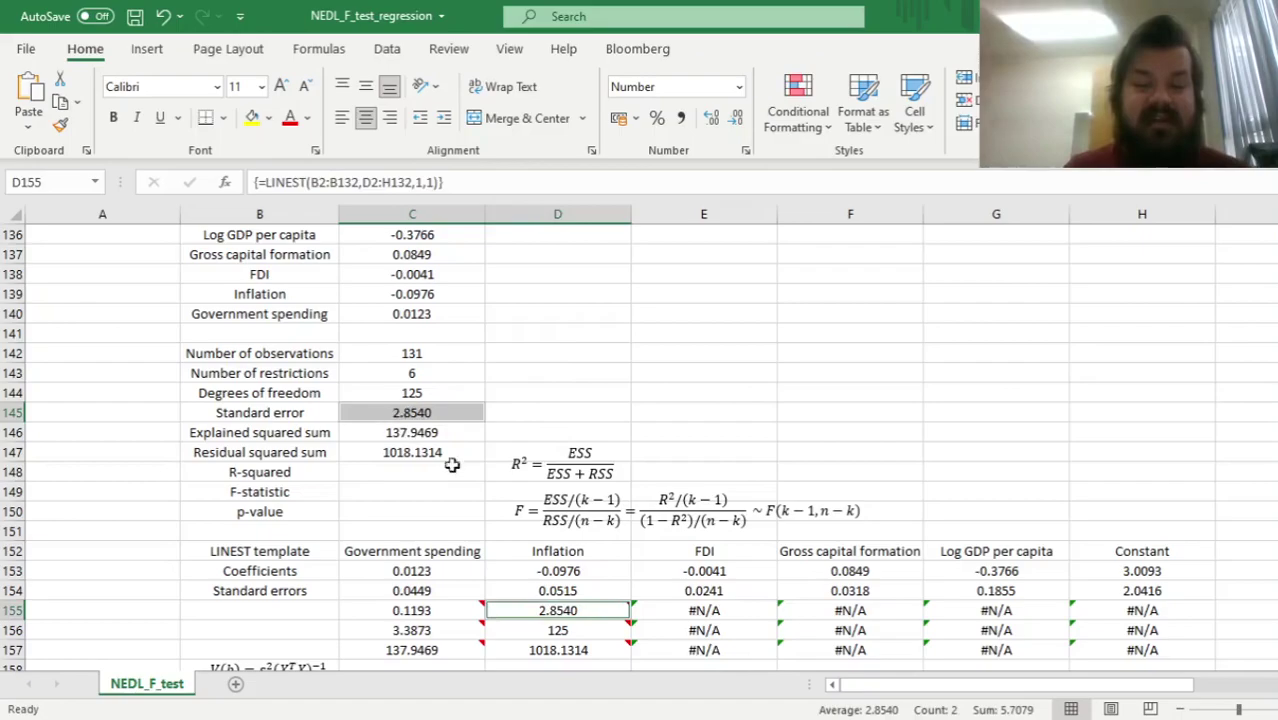
Calculate R-squared in C148 with =C146/(C146+C147), and compare it with the LINEST value in C155.
left_click(412, 472)
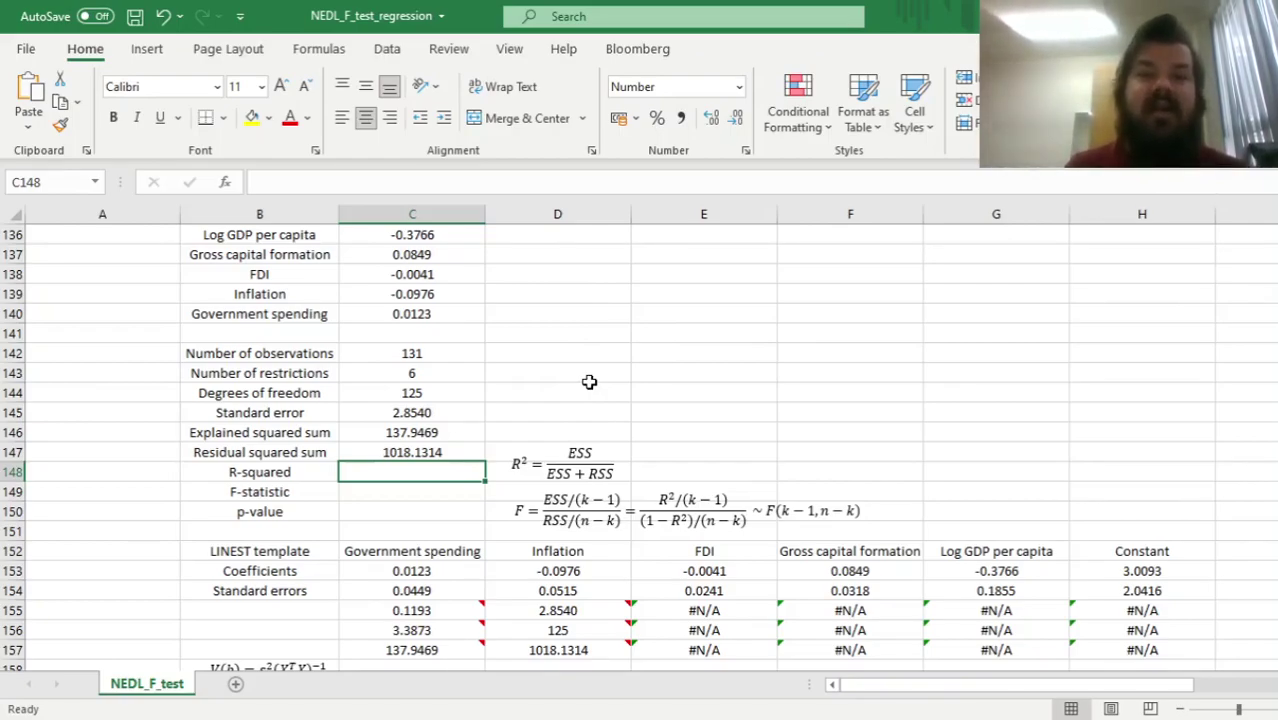
type("=")
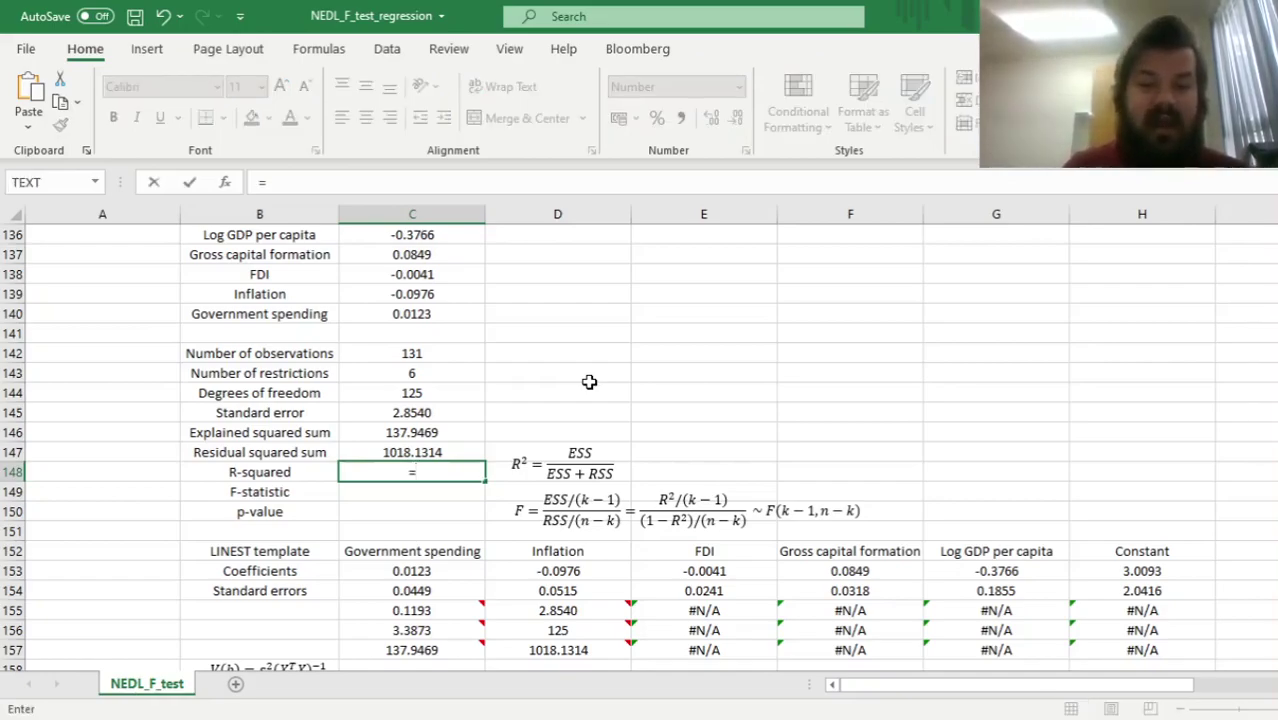
key("Up")
key("Up")
type("/")
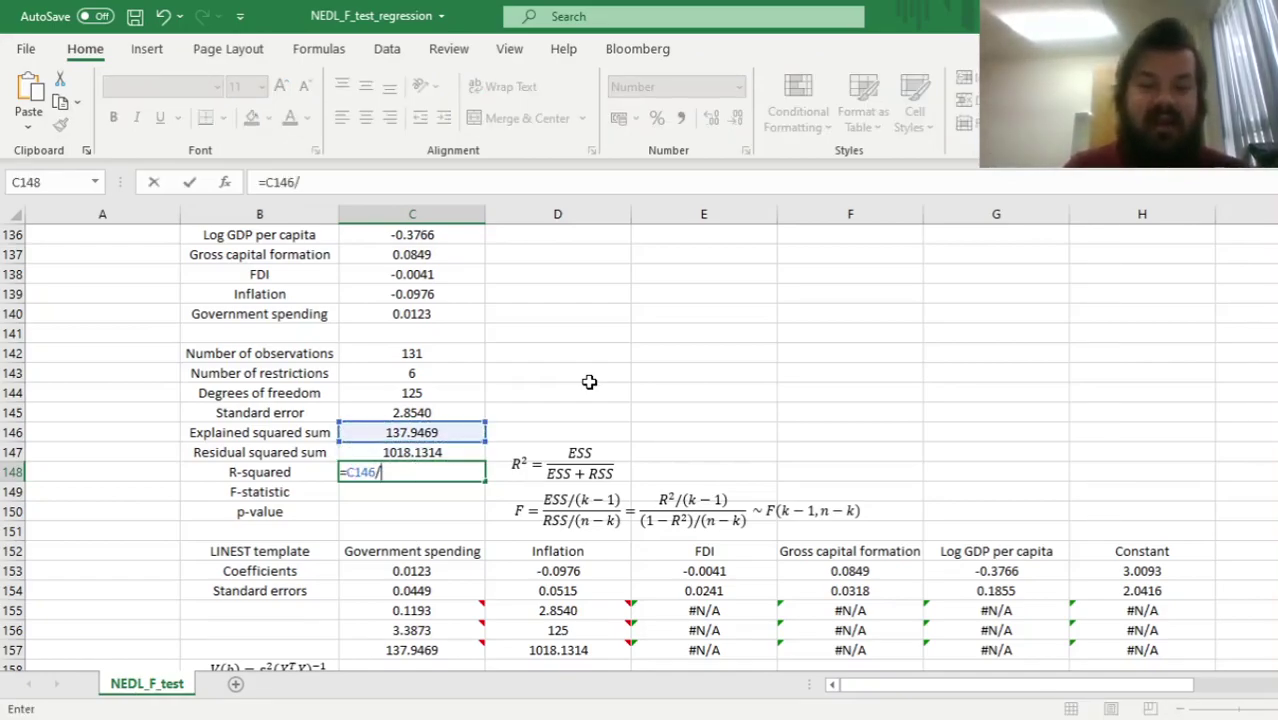
type("(")
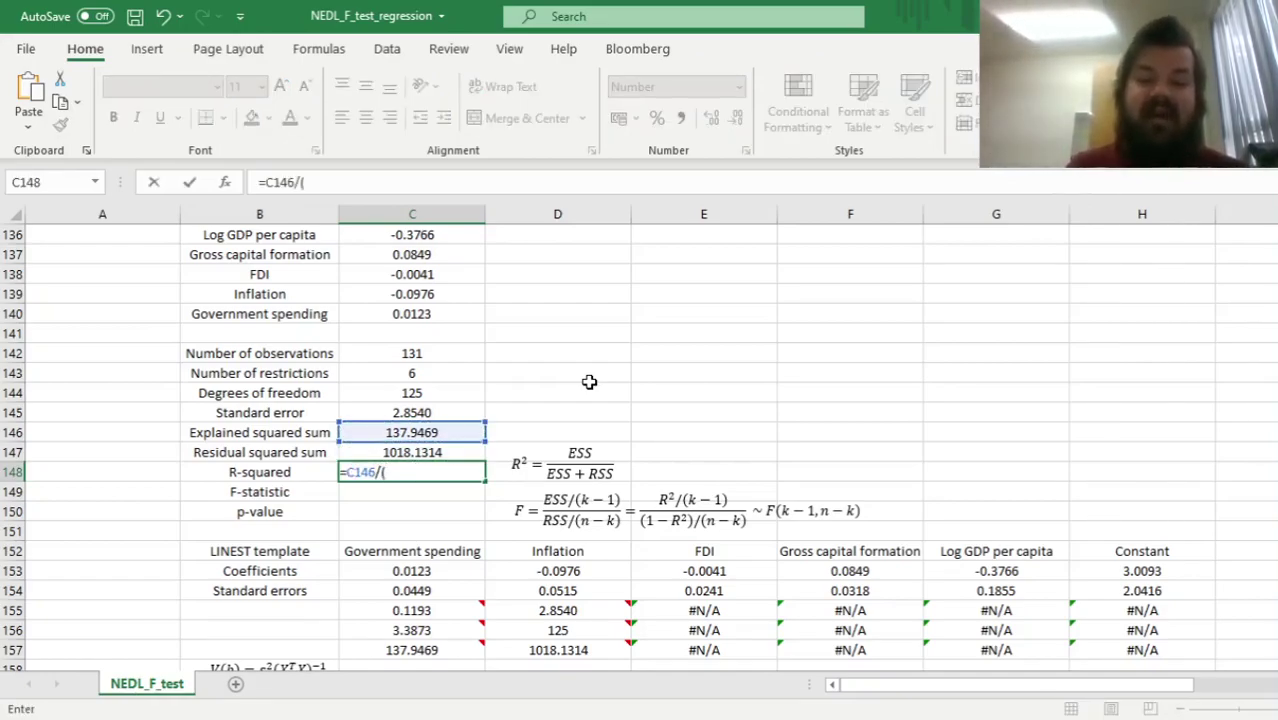
key("Up")
key("Up")
type("+")
key("Down")
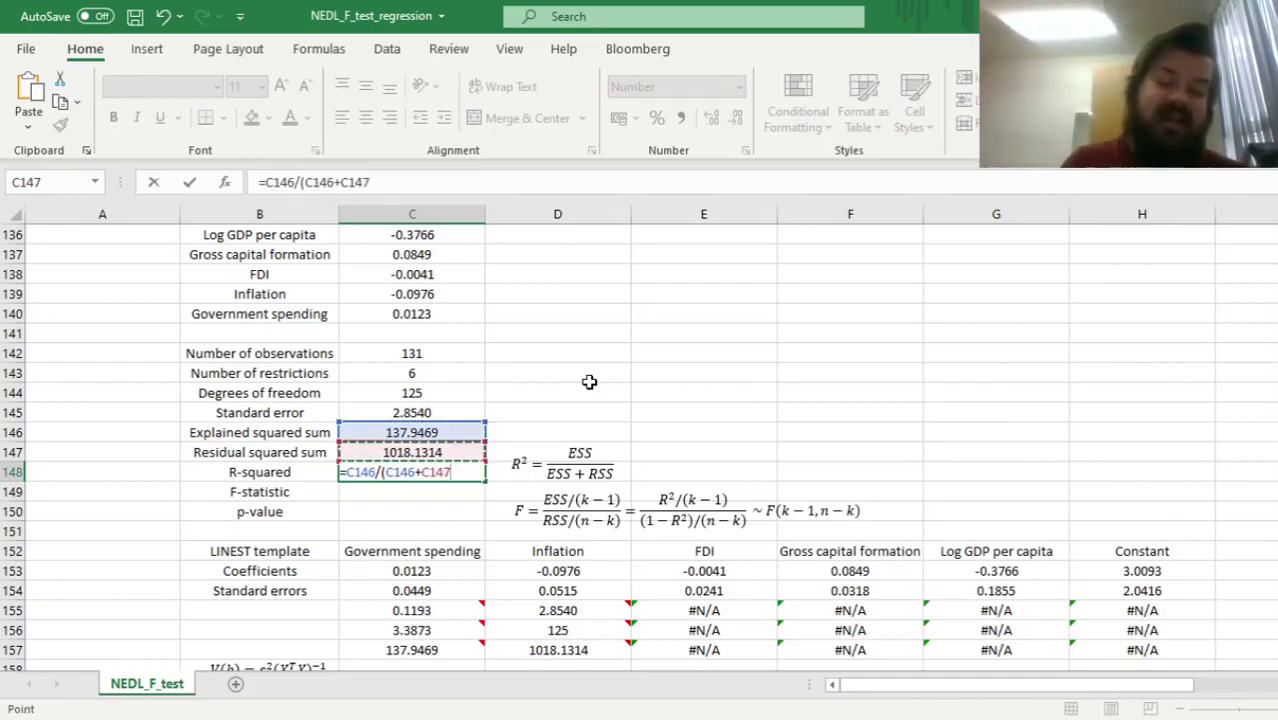
type(")")
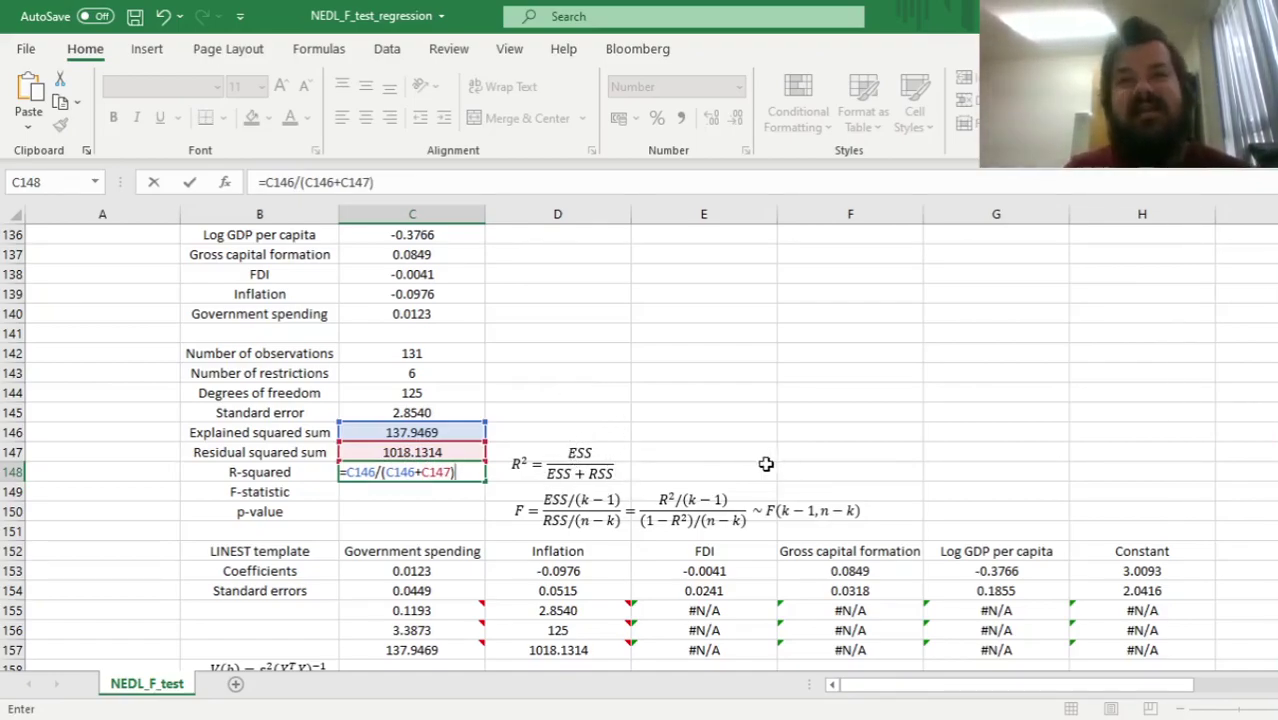
key("Return")
key("Up")
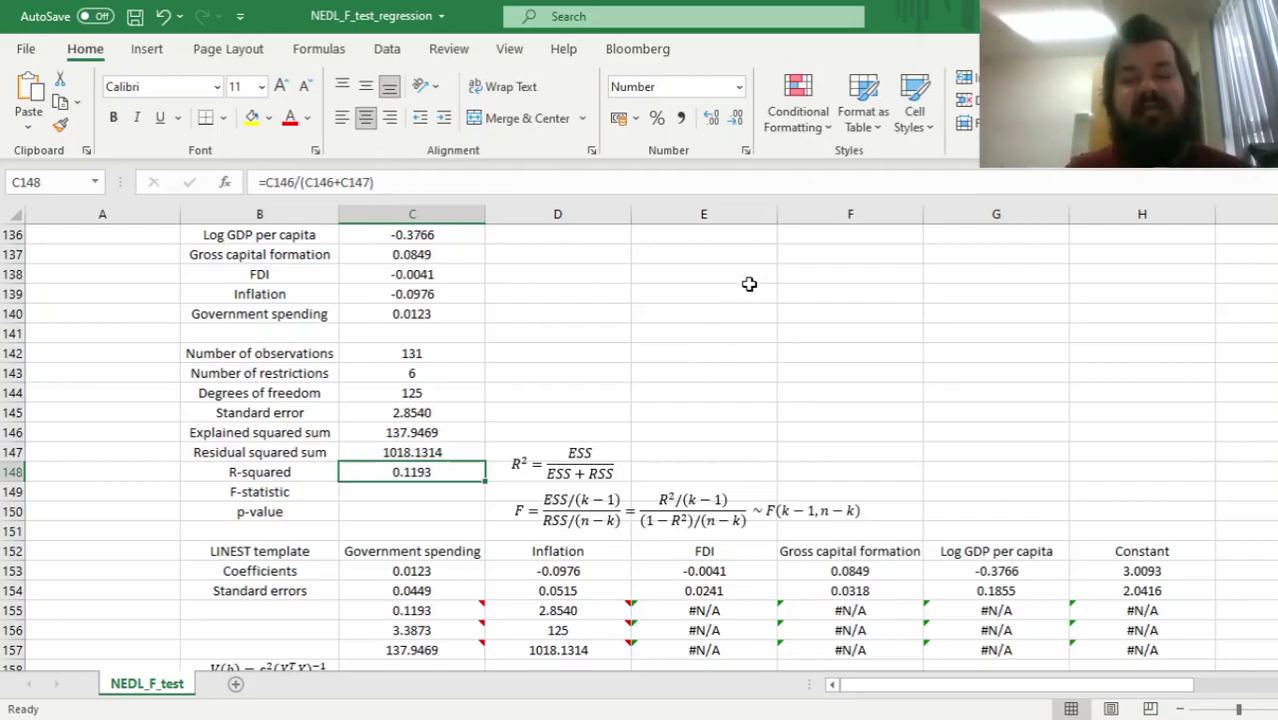
left_click(440, 609, "ctrl")
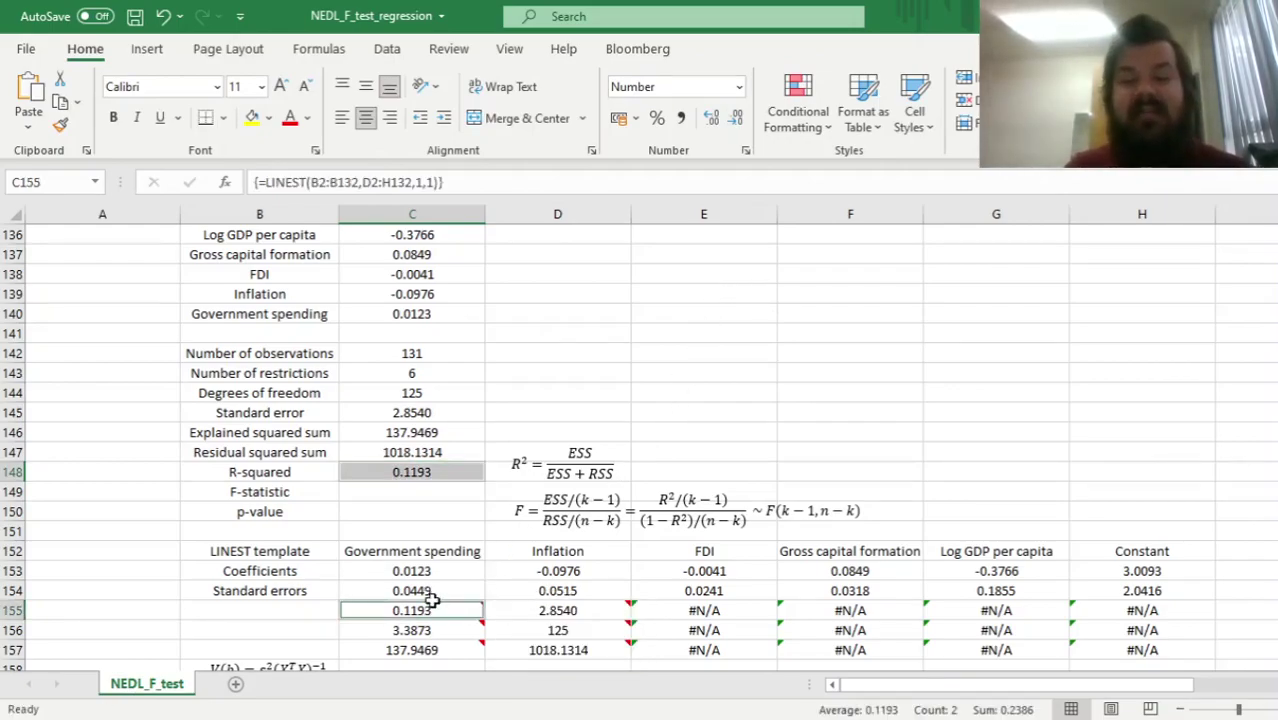
Start the F-statistic formula in C149 with R-squared divided by the number of restrictions minus one, =(C148/(C143-1).
left_click(398, 491)
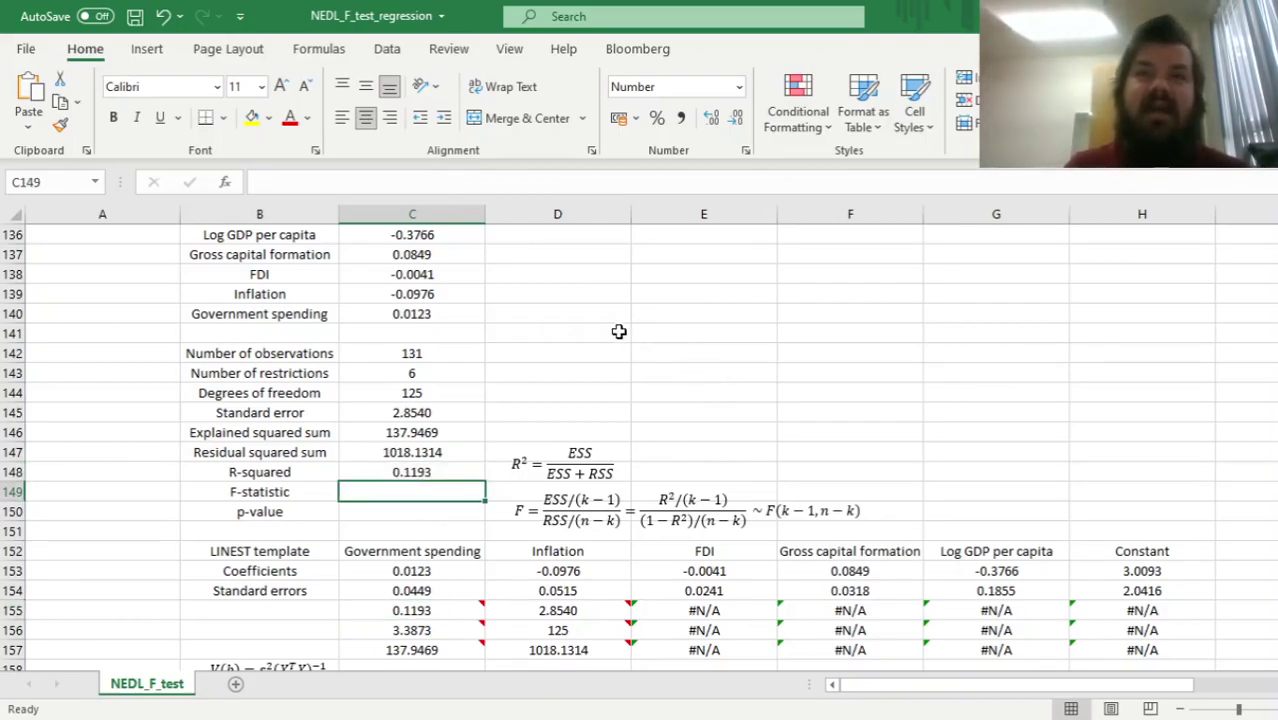
left_click_drag(416, 431, 415, 476)
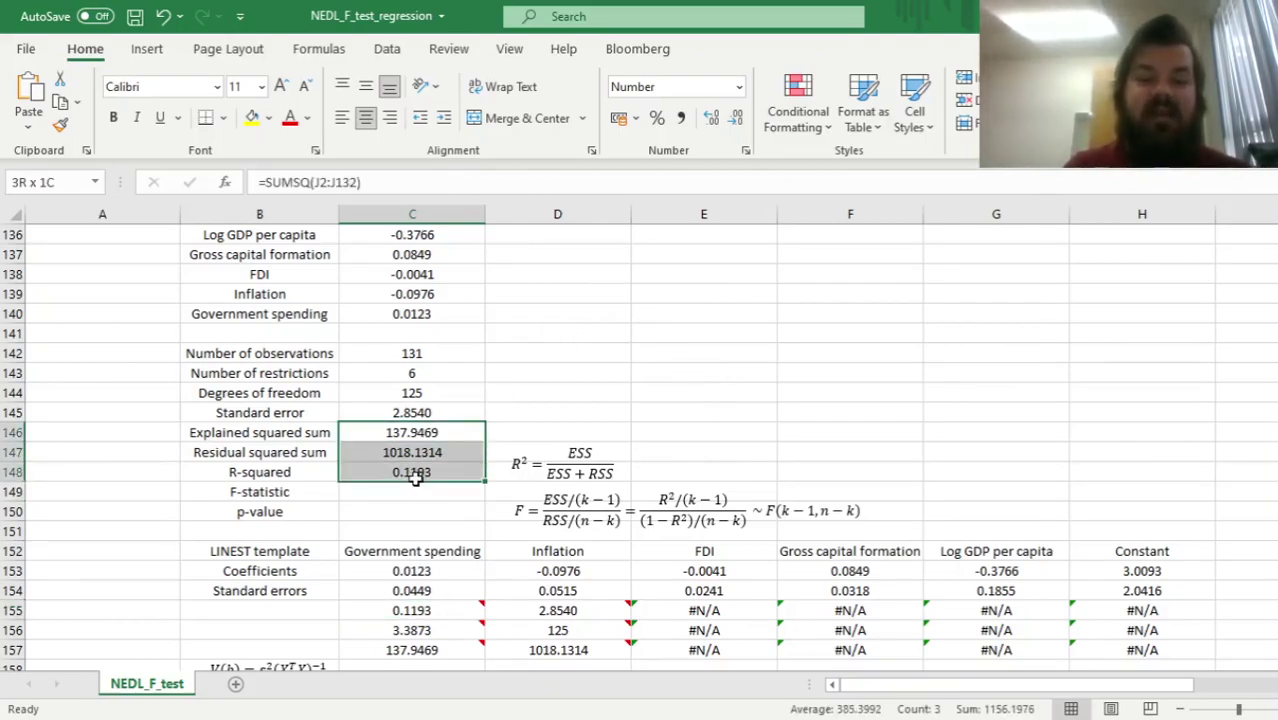
left_click(410, 492)
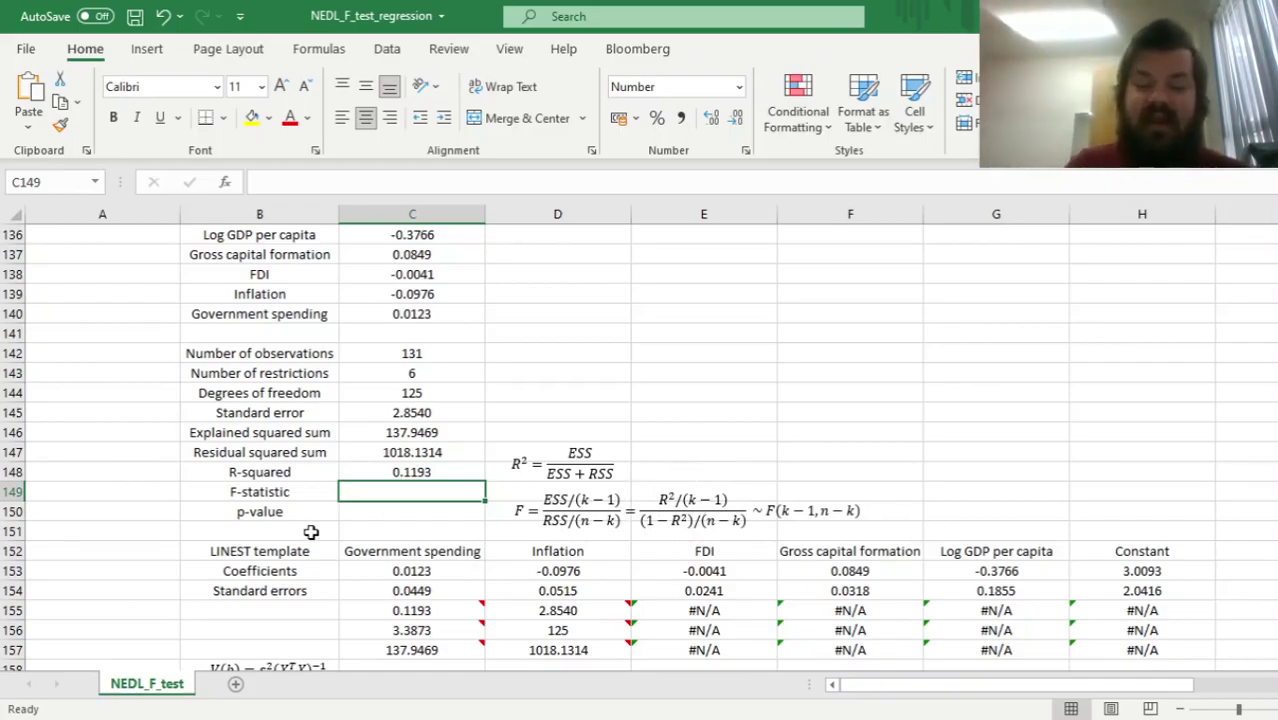
type("=(")
left_click(418, 472)
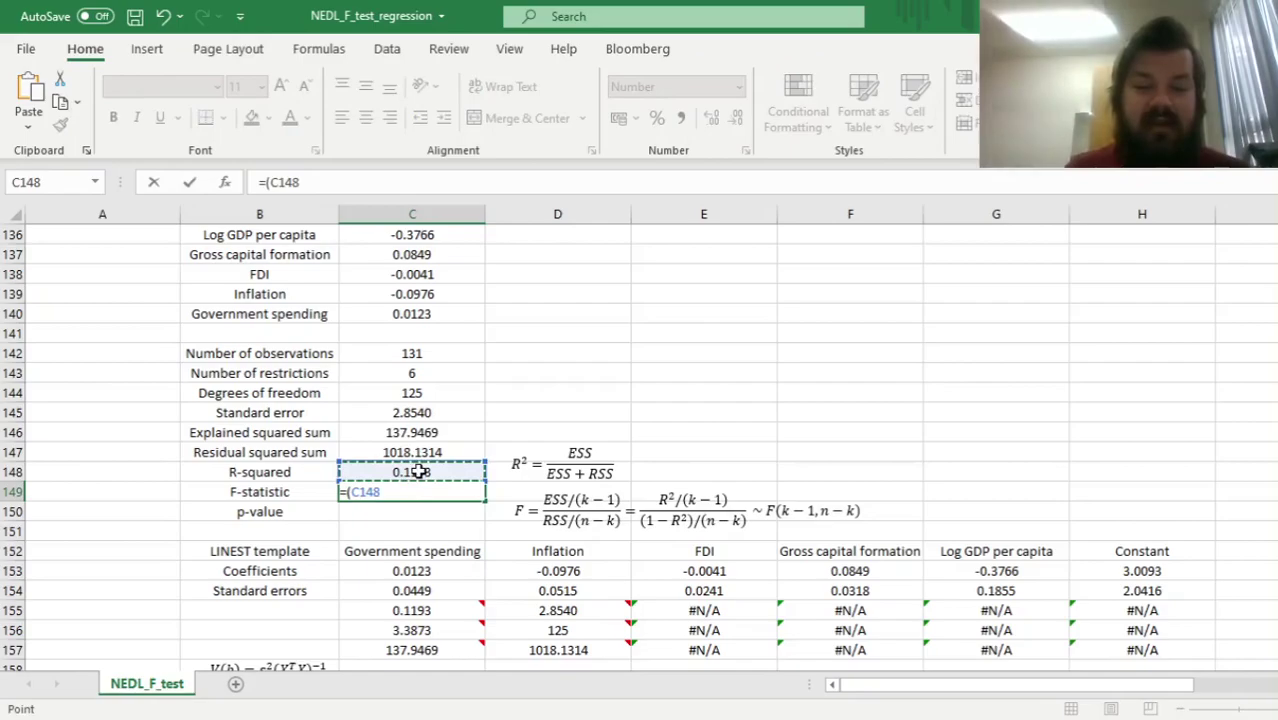
type("/(")
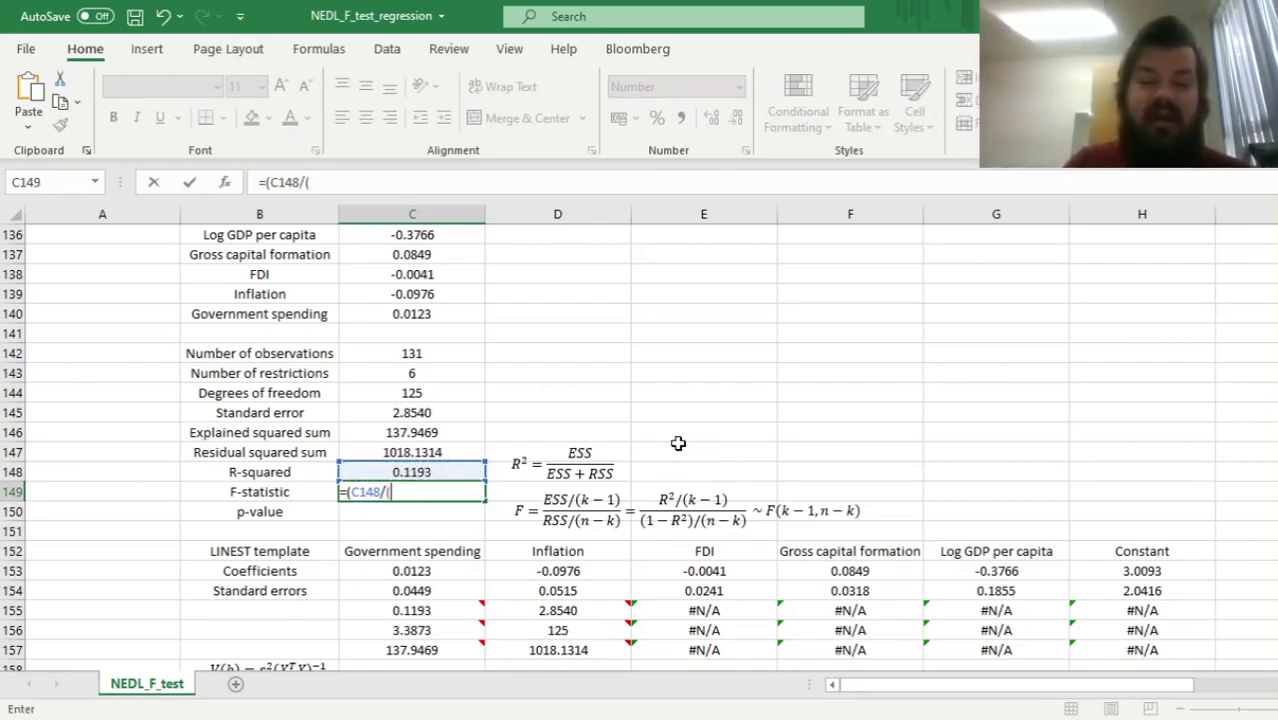
left_click(440, 374)
type("-1)")
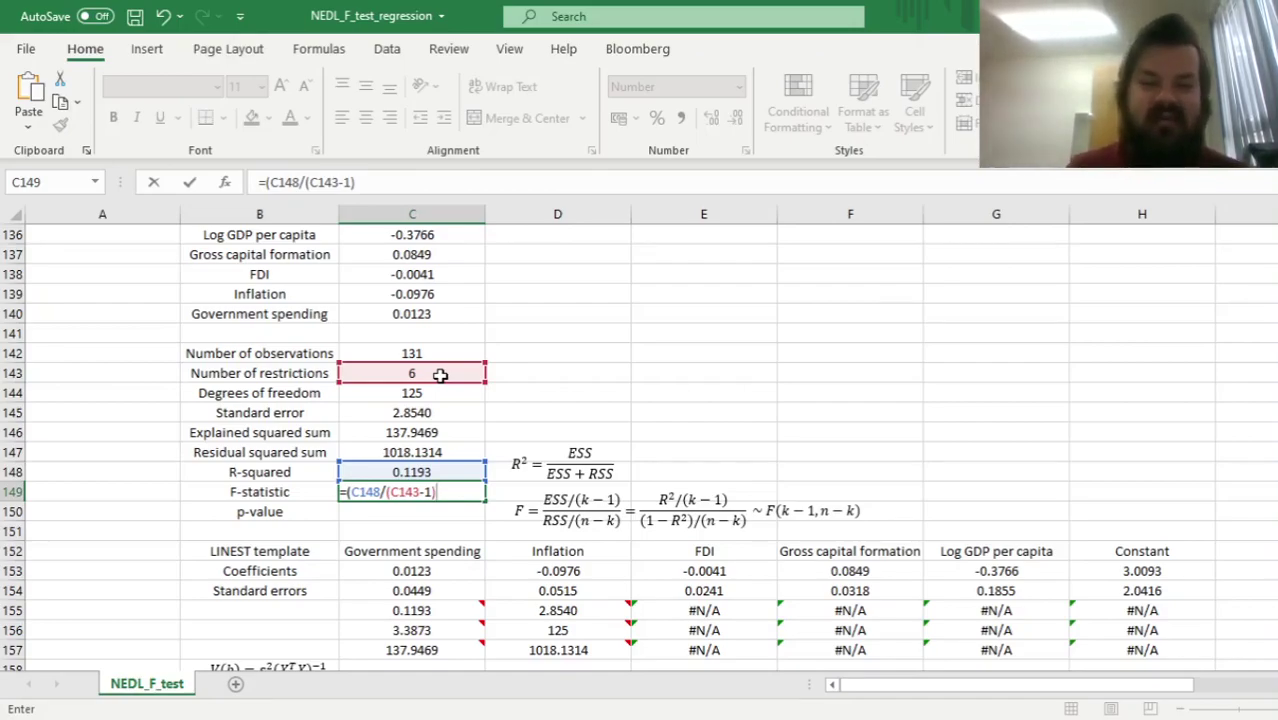
Complete the F-statistic in C149 as =(C148/(C143-1))/((1-C148)/C144), and compare it with the LINEST value in C156.
type(")/(")
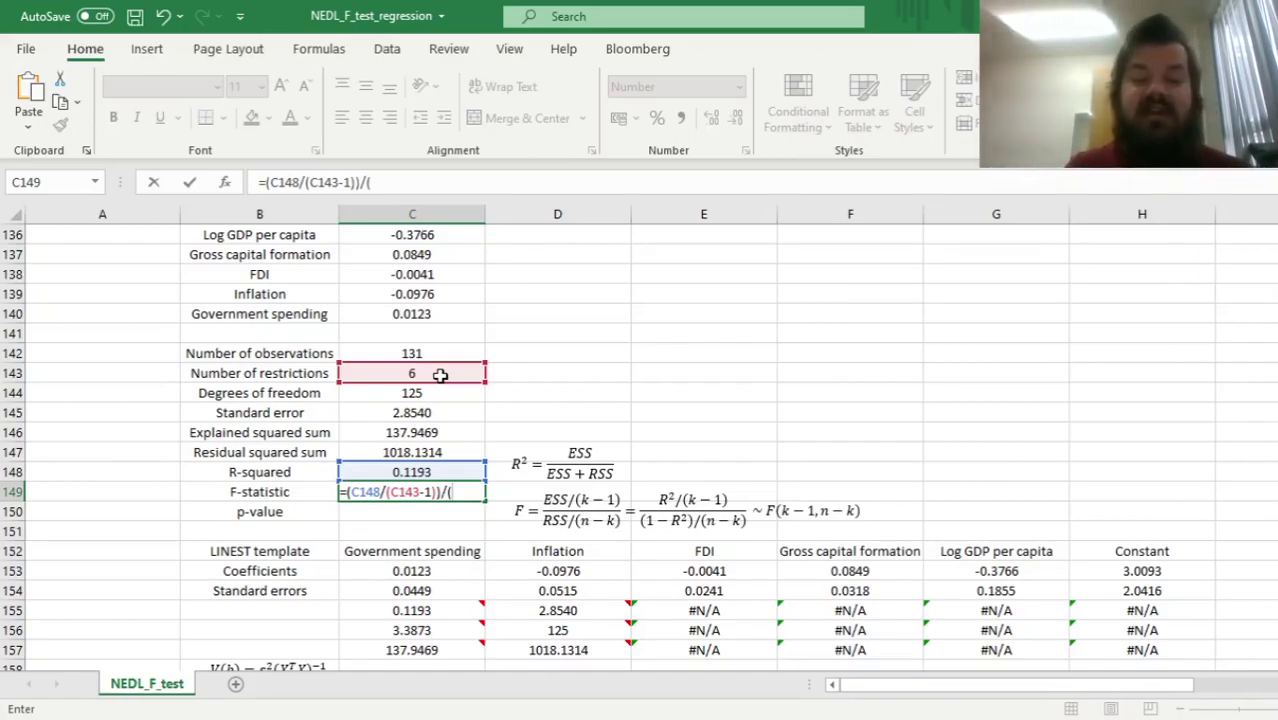
type("(1-")
left_click(404, 470)
type(")")
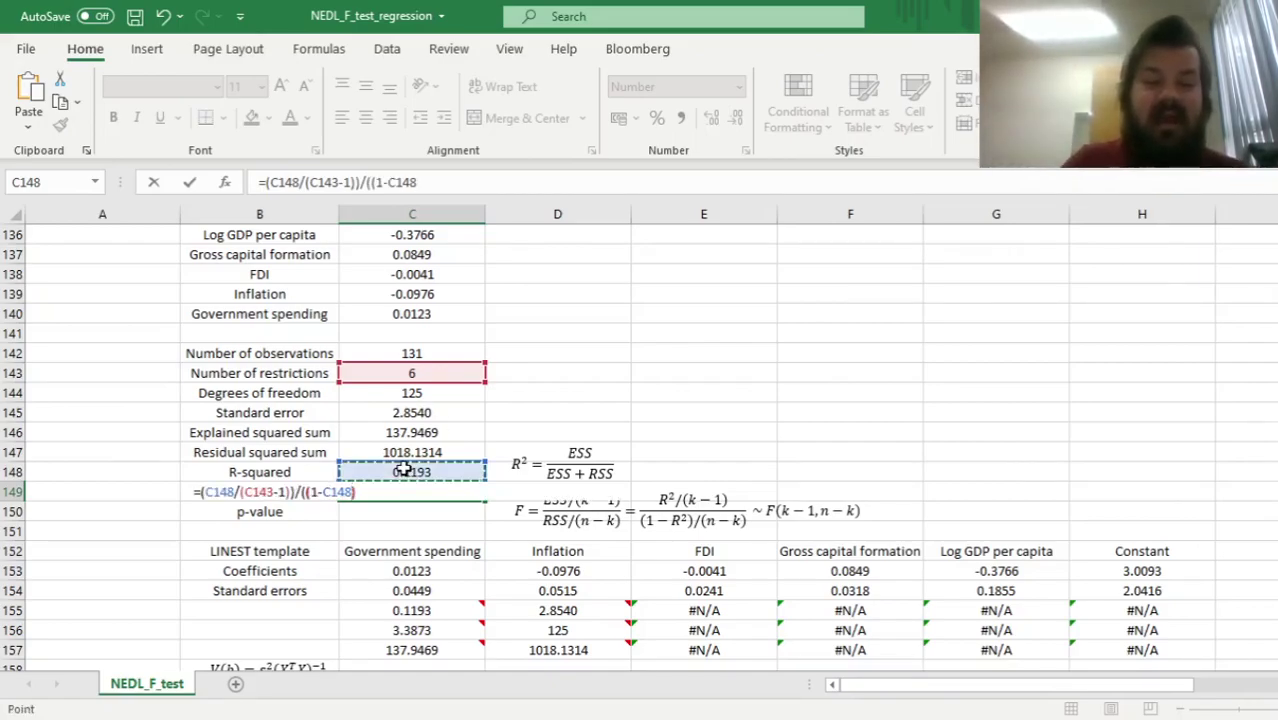
type("/")
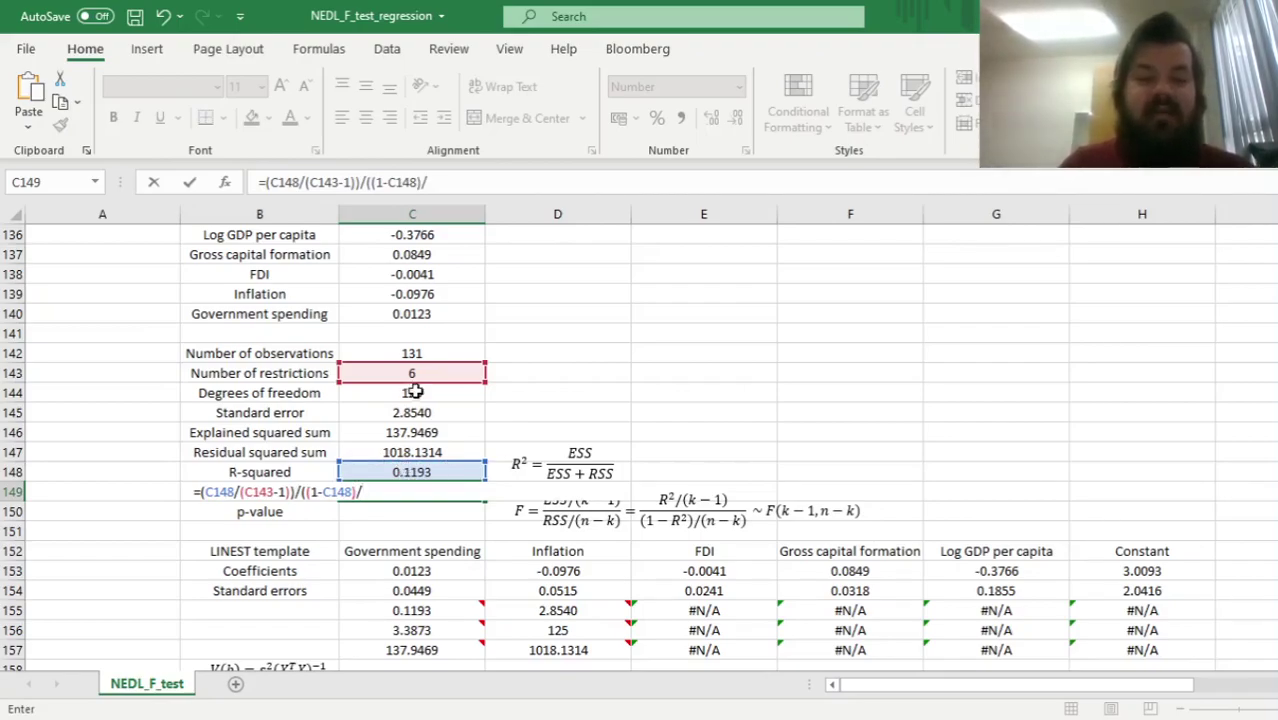
left_click(412, 393)
type(")")
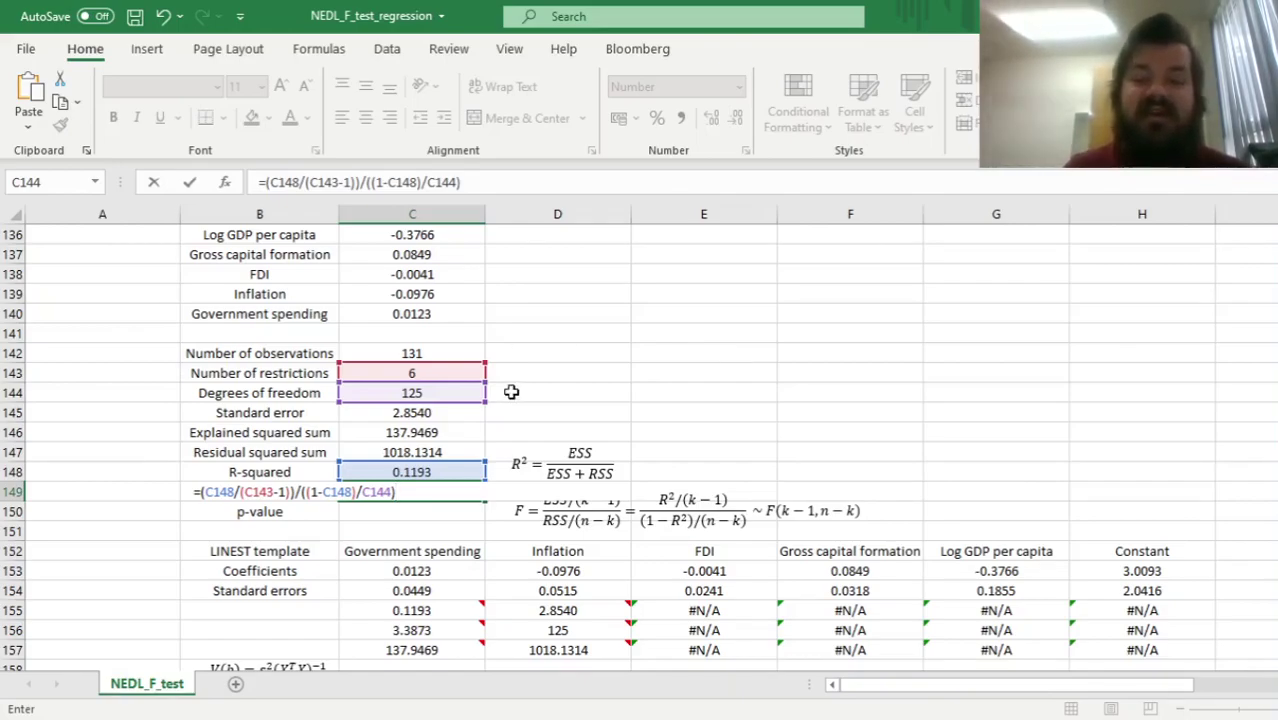
key("ctrl+Return")
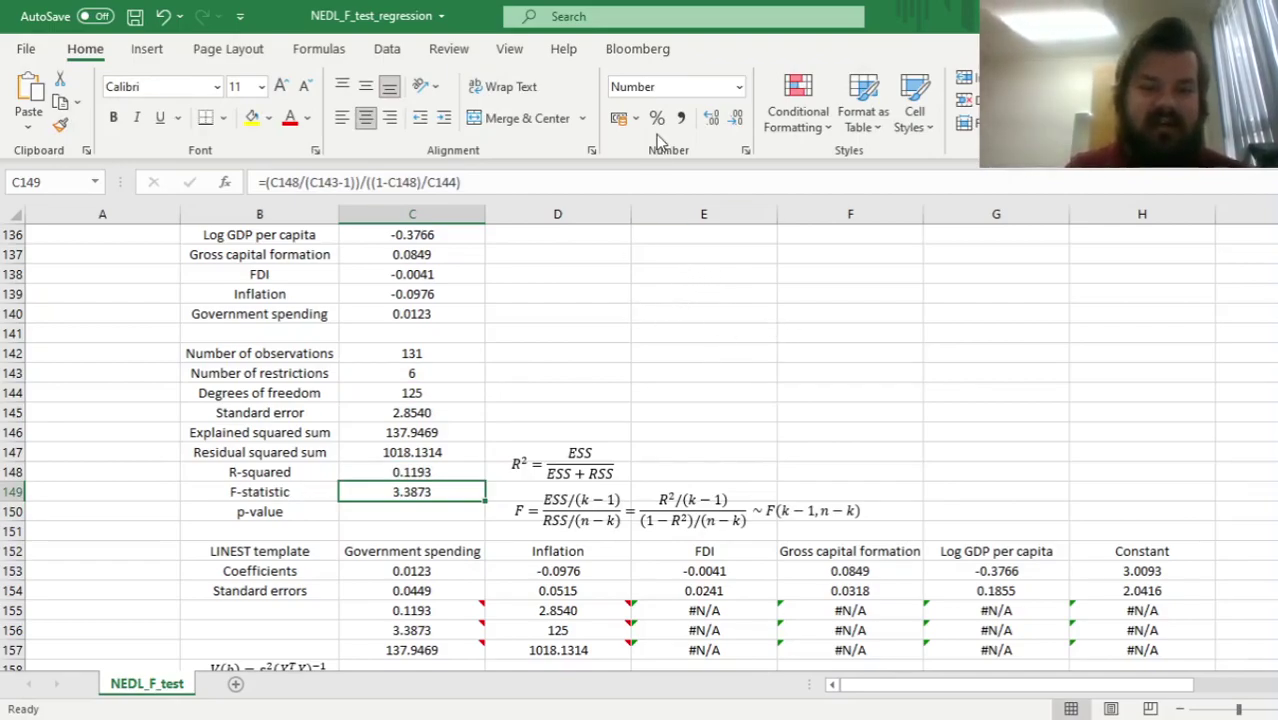
left_click(433, 625, "ctrl")
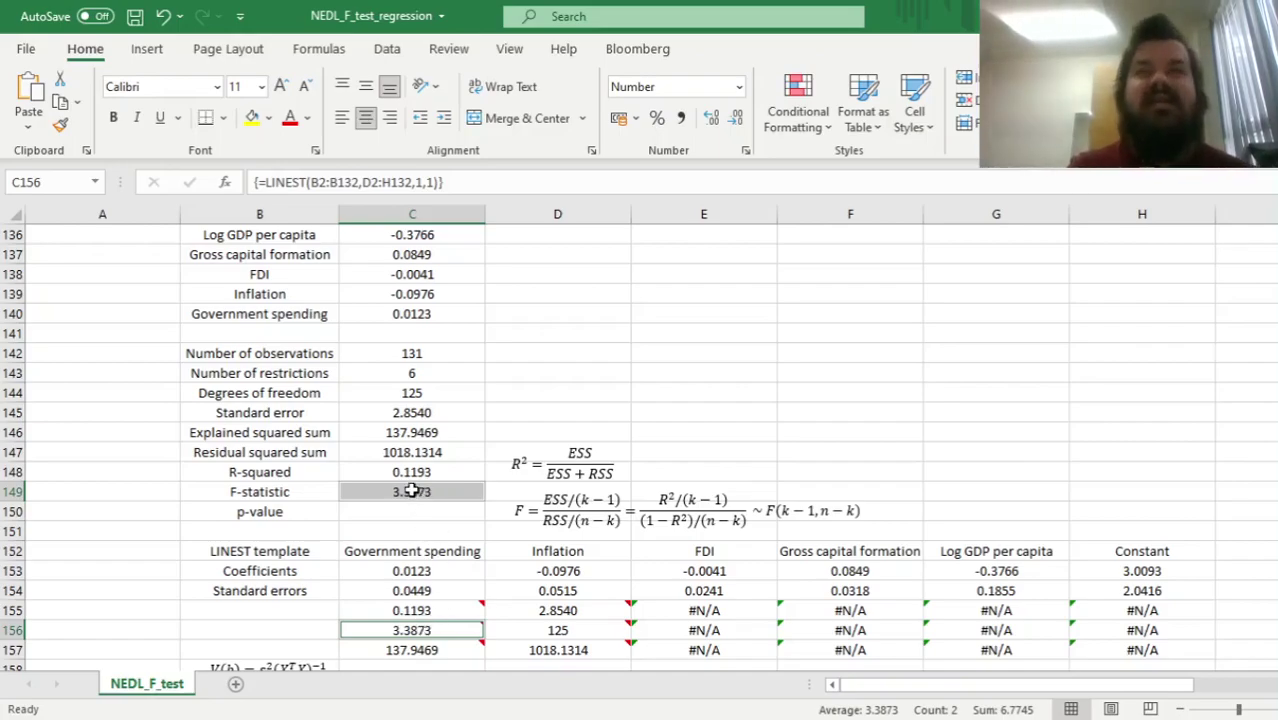
Check the degrees of freedom k−1 and n−k in the F-distribution formula, and calculate the p-value in C150 with =F.DIST.RT(C149,C143-1,C144).
left_click(405, 510)
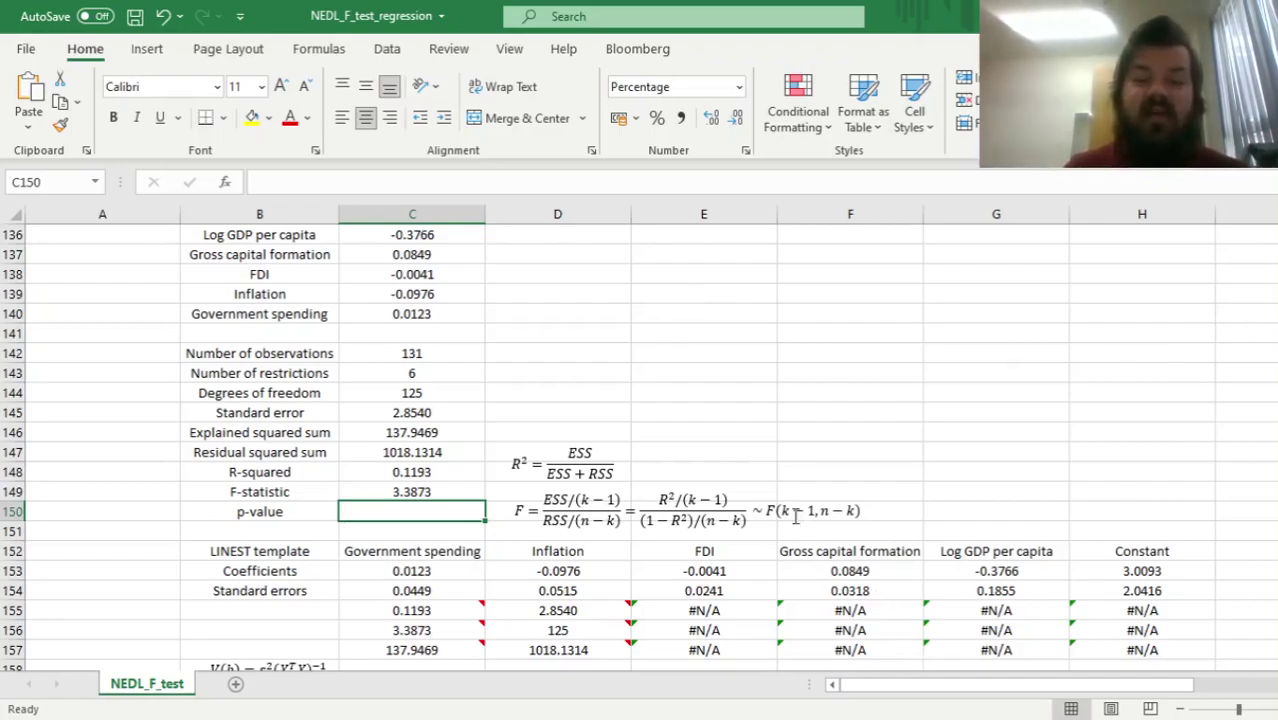
left_click(405, 492)
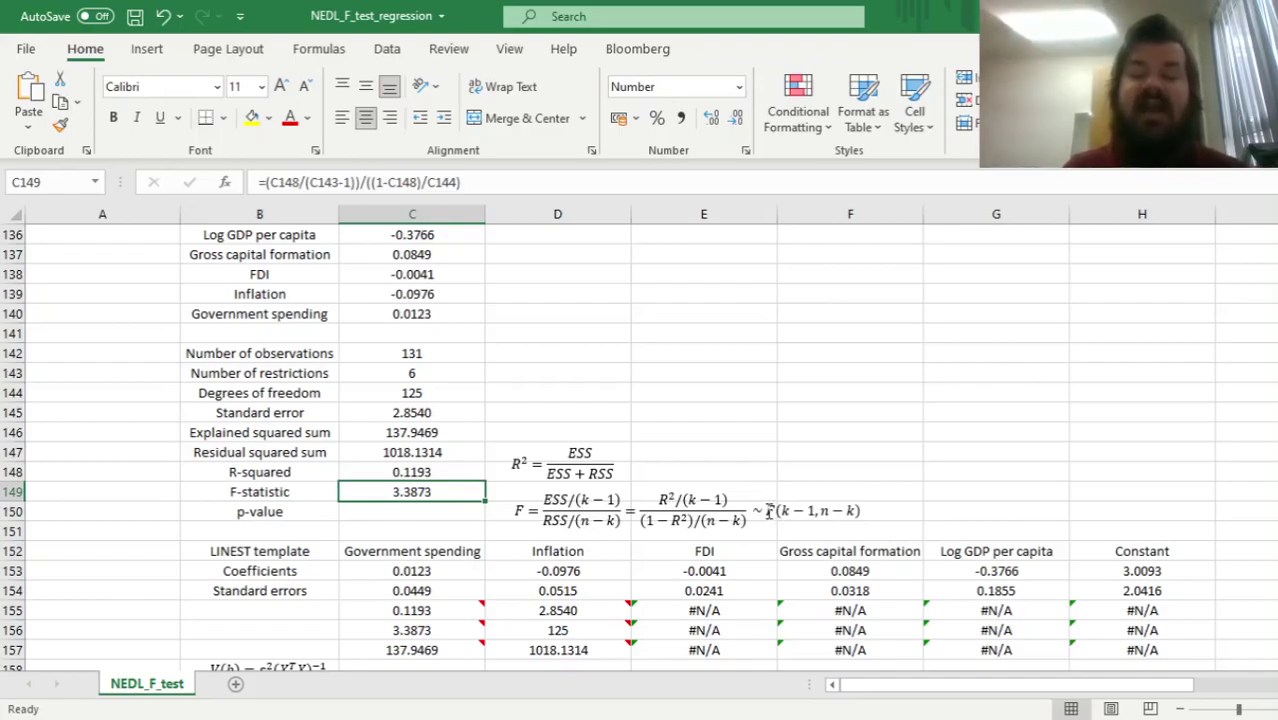
left_click(785, 514)
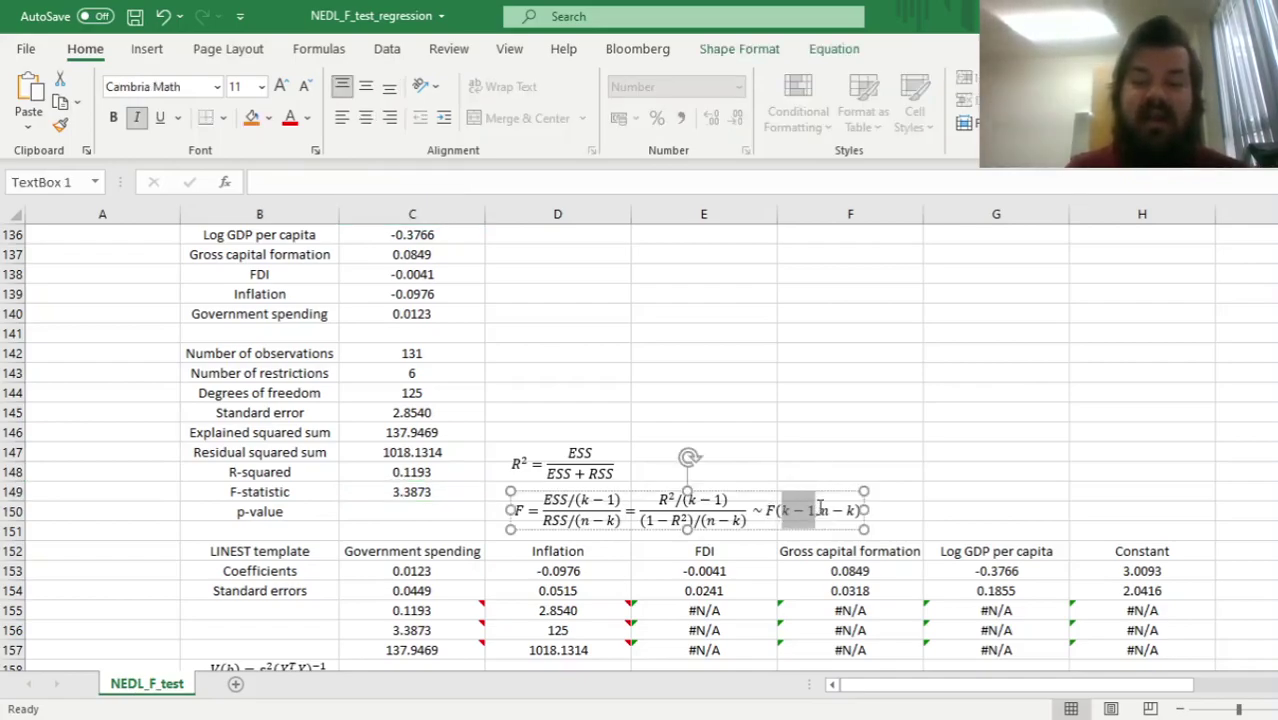
left_click_drag(820, 511, 845, 510)
left_click(409, 515)
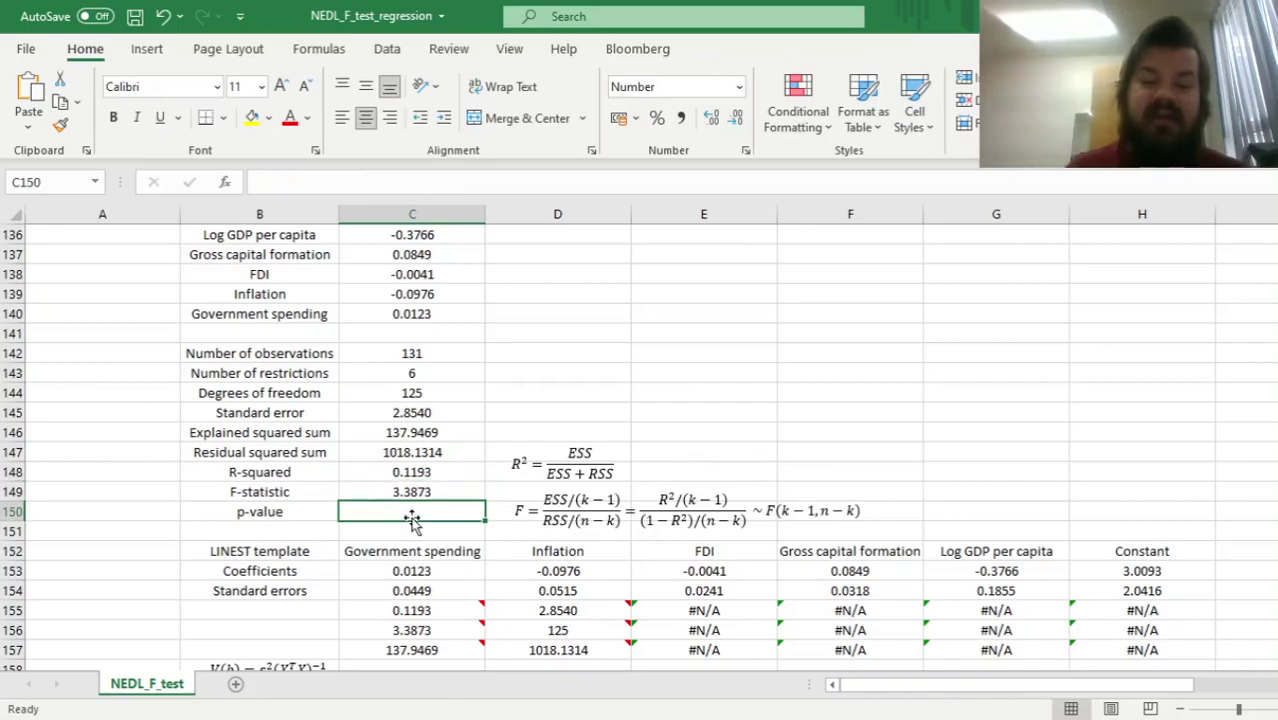
type("=F.")
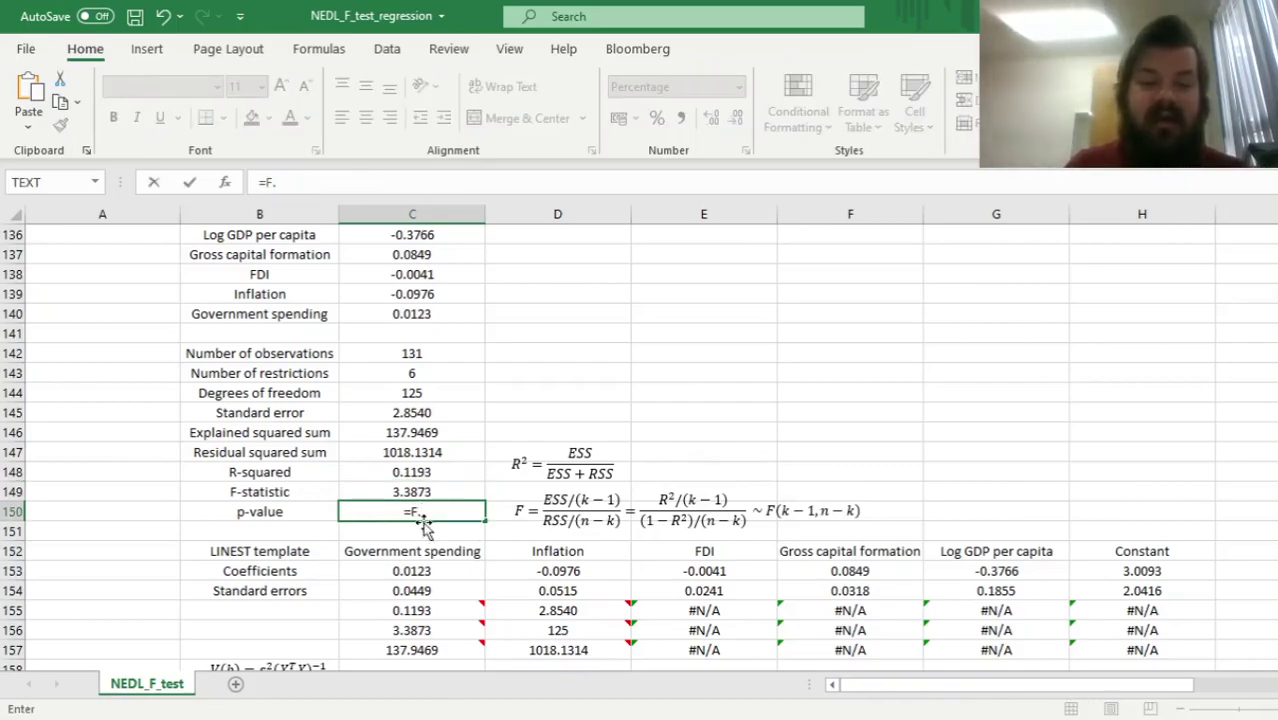
double_click(476, 552)
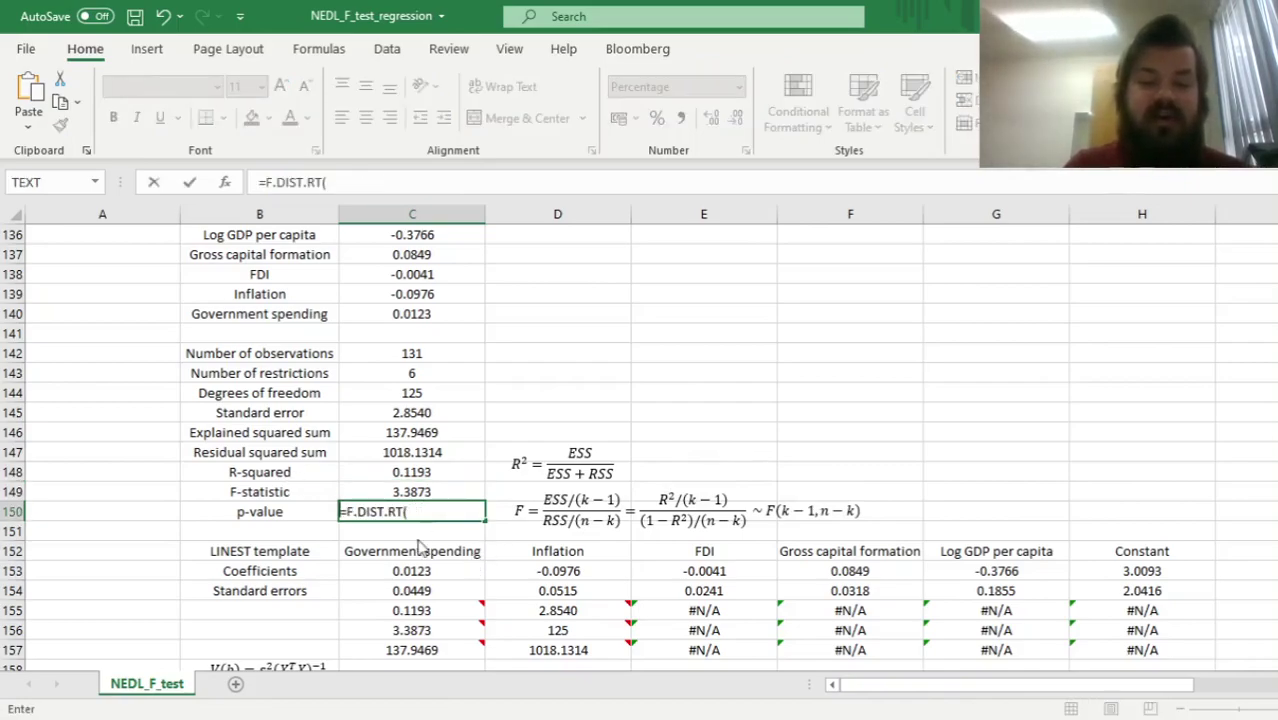
left_click(422, 490)
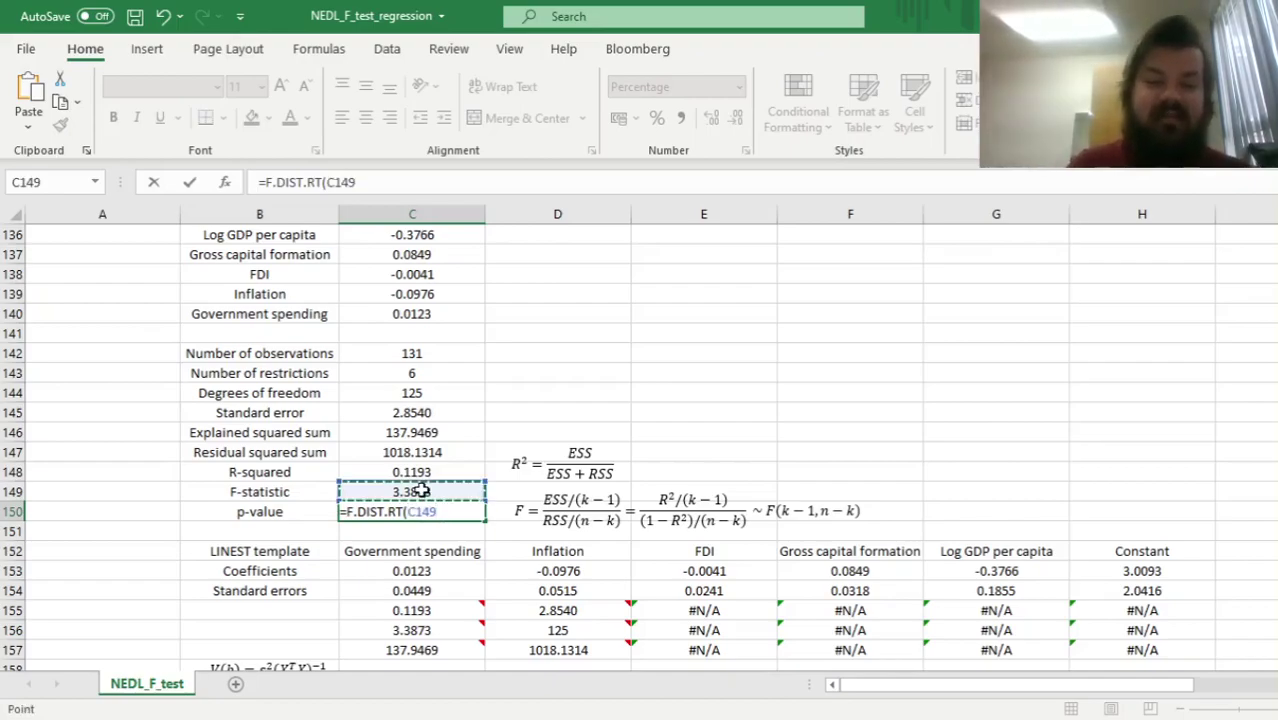
type(",")
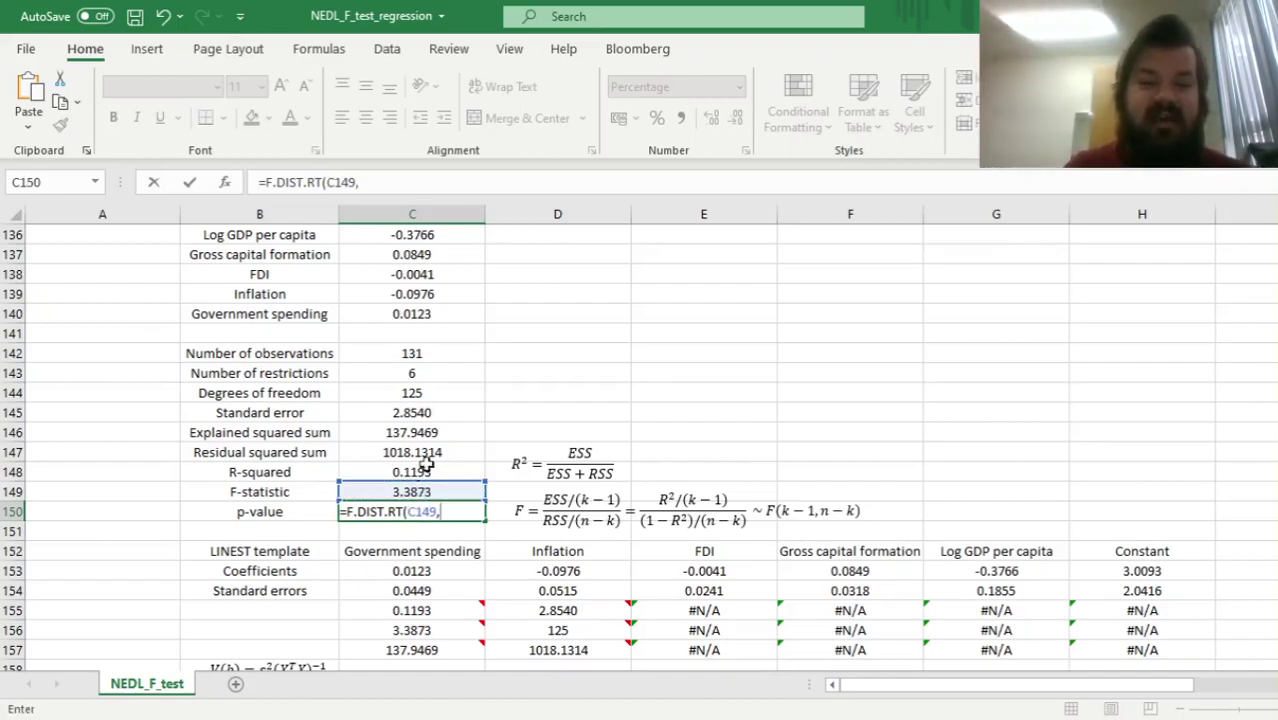
left_click(424, 373)
type("-1,")
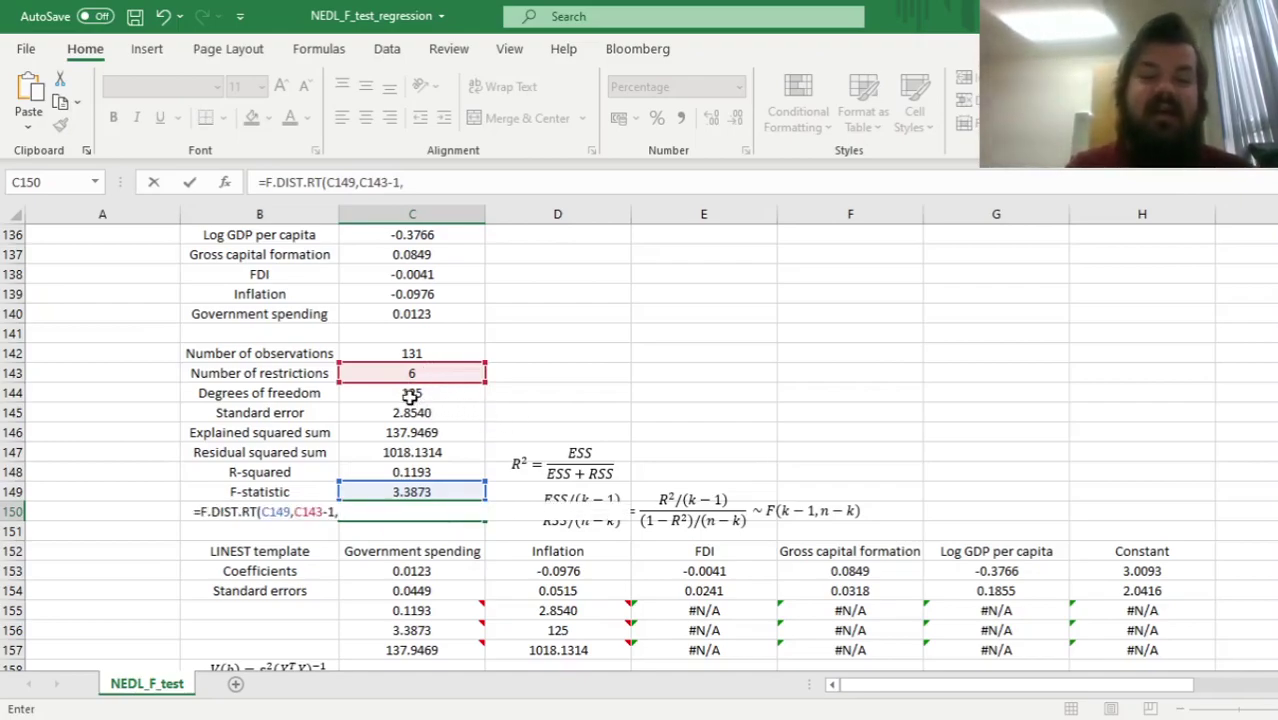
left_click(412, 396)
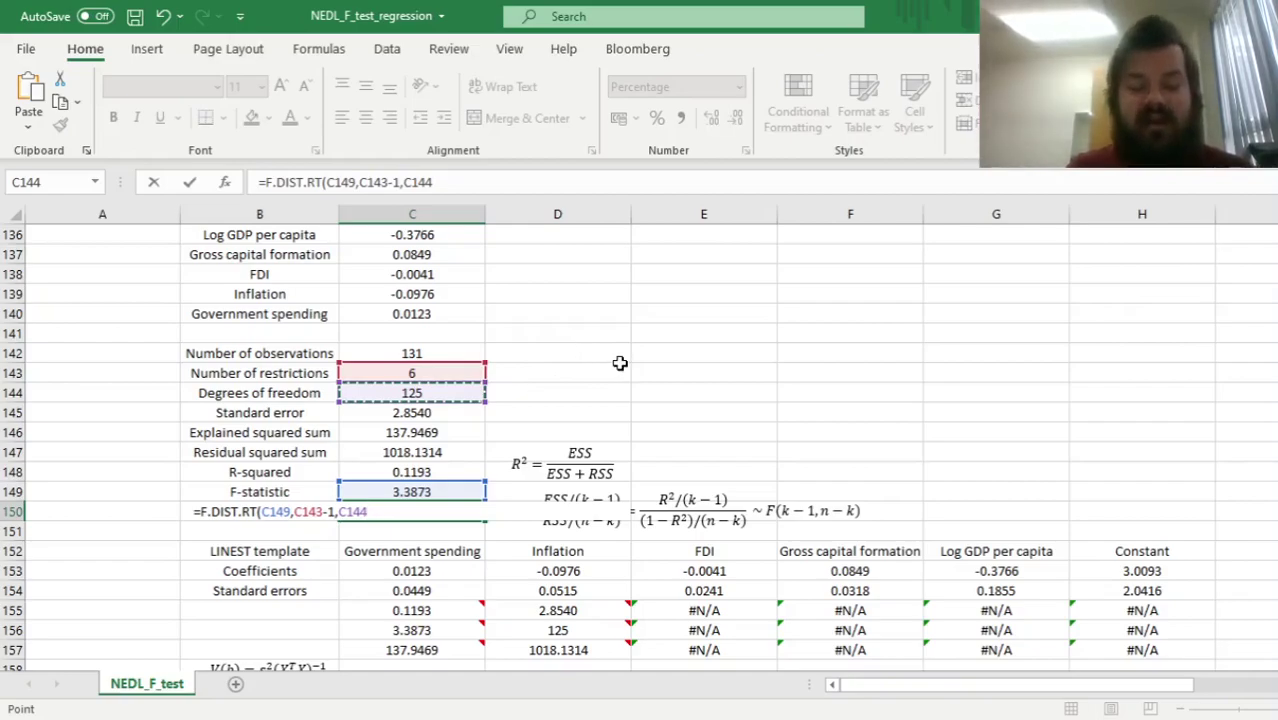
type(")")
key("ctrl+Return")
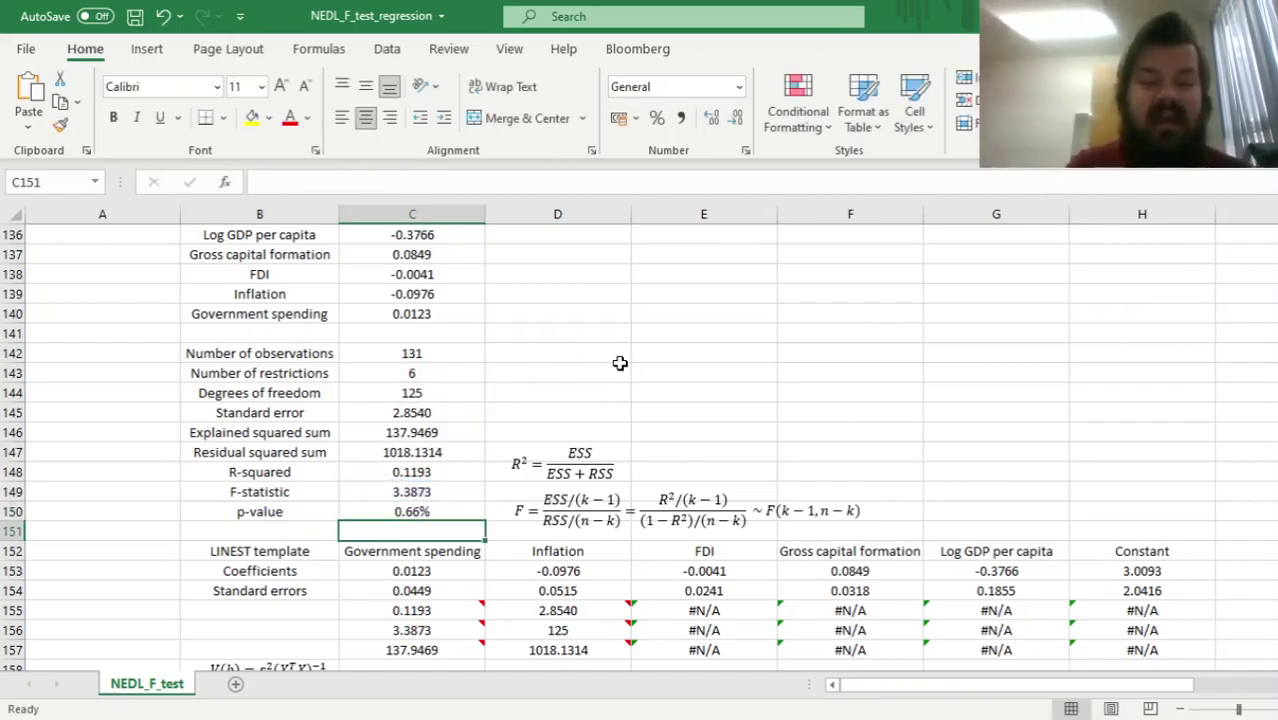